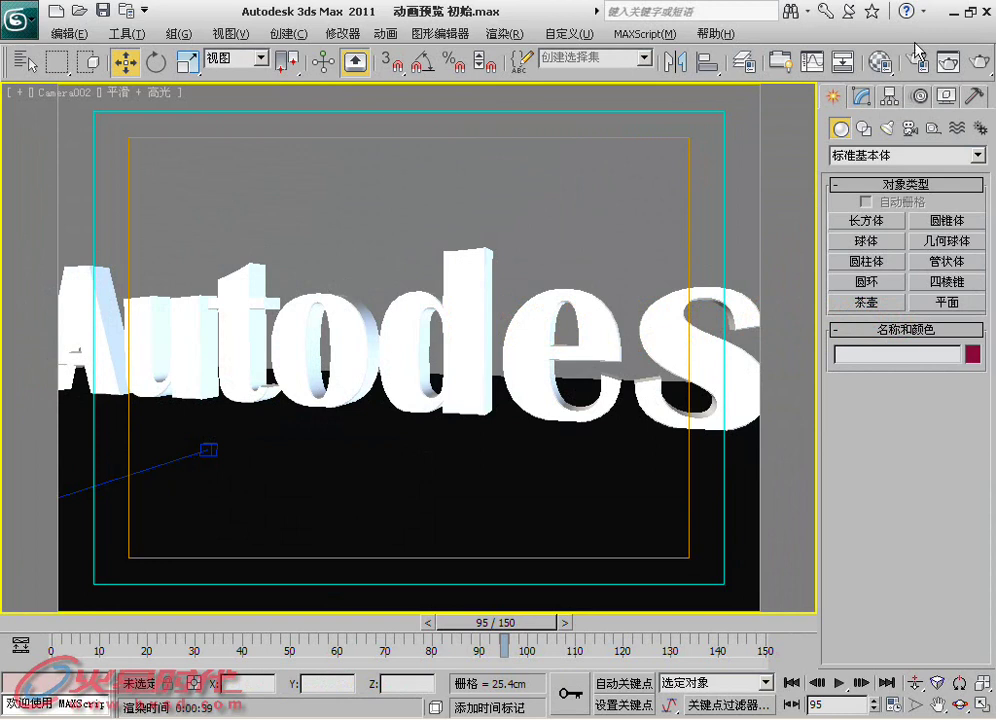
# Open Render Setup and review its Common parameters: single frame, 800×600, Camera002 view
pyautogui.press('F10')
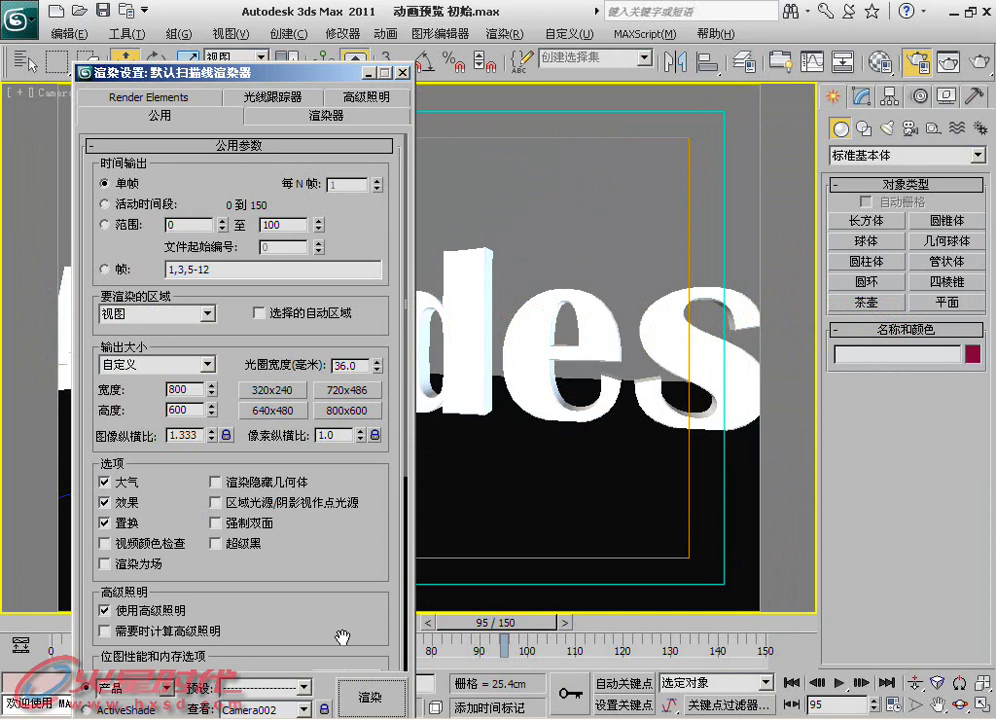
pyautogui.moveTo(345, 635); pyautogui.dragTo(335, 356)
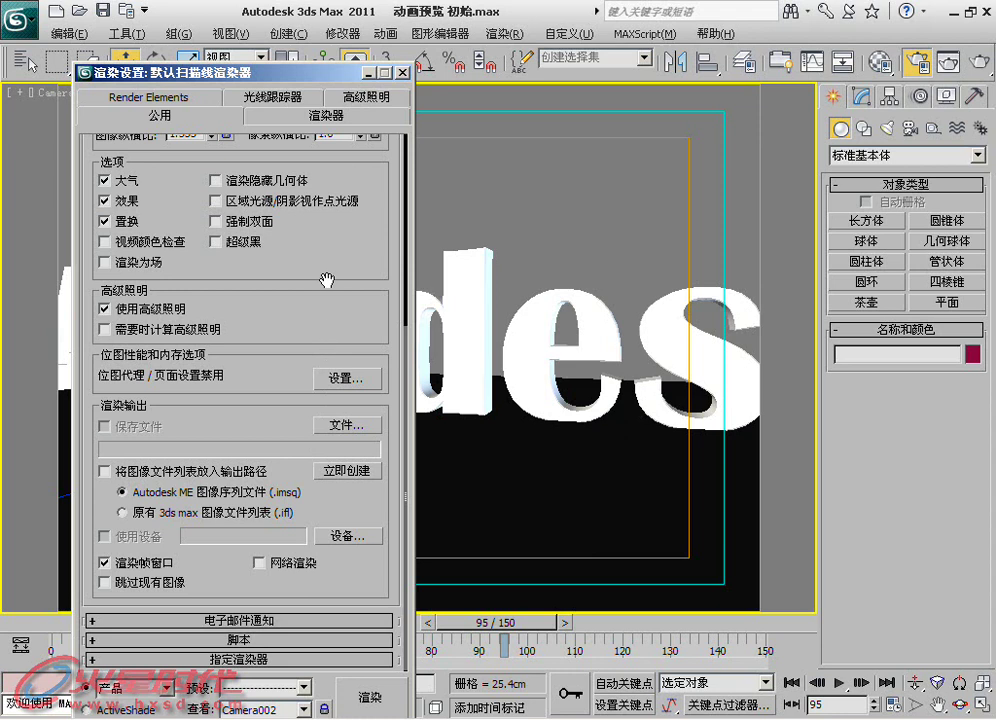
pyautogui.scroll(5, 326, 280)
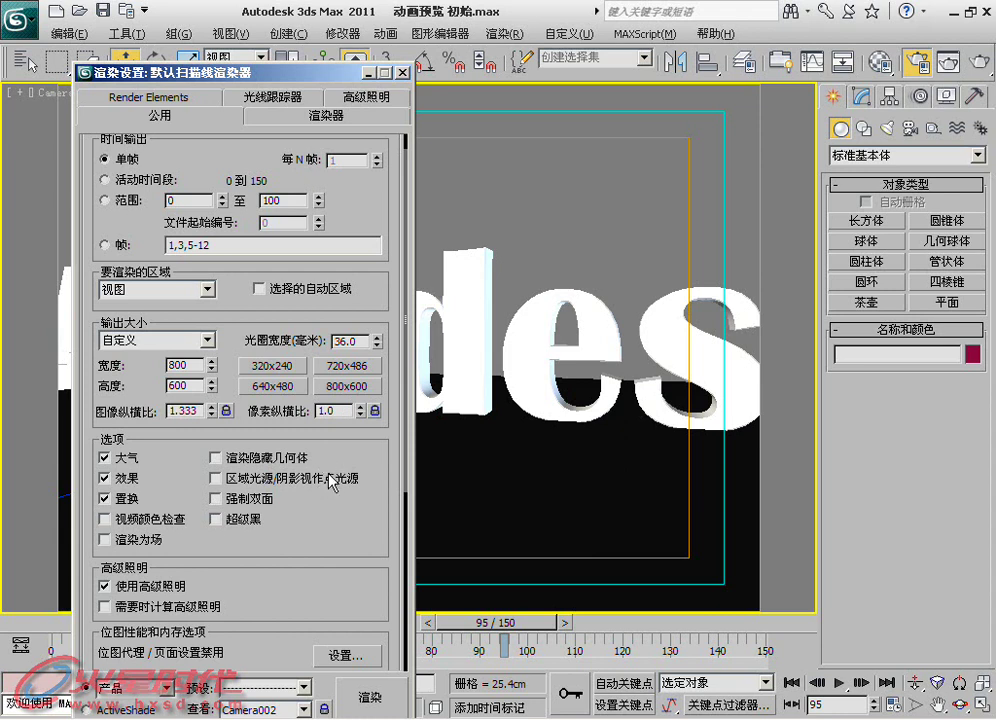
pyautogui.moveTo(188, 72)
pyautogui.mouseDown()
pyautogui.moveTo(185, 0)
pyautogui.moveTo(208, 58)
pyautogui.mouseUp()
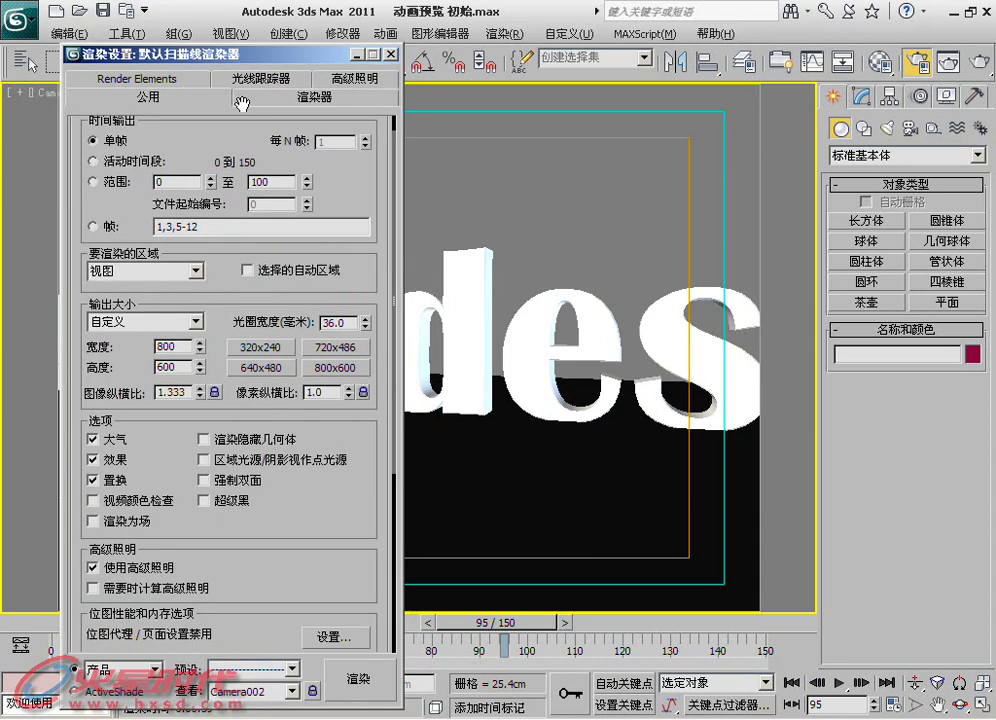
# Set the output size to 320×240 and turn off Atmosphere and Displacement
pyautogui.click(259, 347)
pyautogui.click(108, 440)
pyautogui.click(106, 480)
# Turn off scanline antialiasing, filter maps, mapping, shadows and auto reflect/refract
pyautogui.click(205, 76)
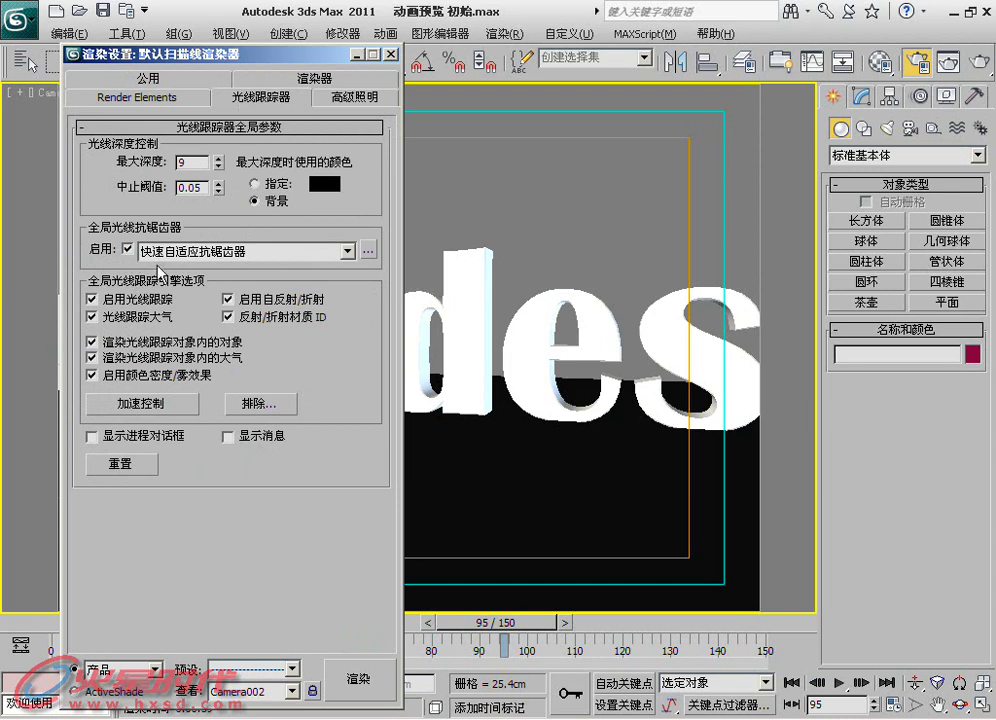
pyautogui.click(312, 78)
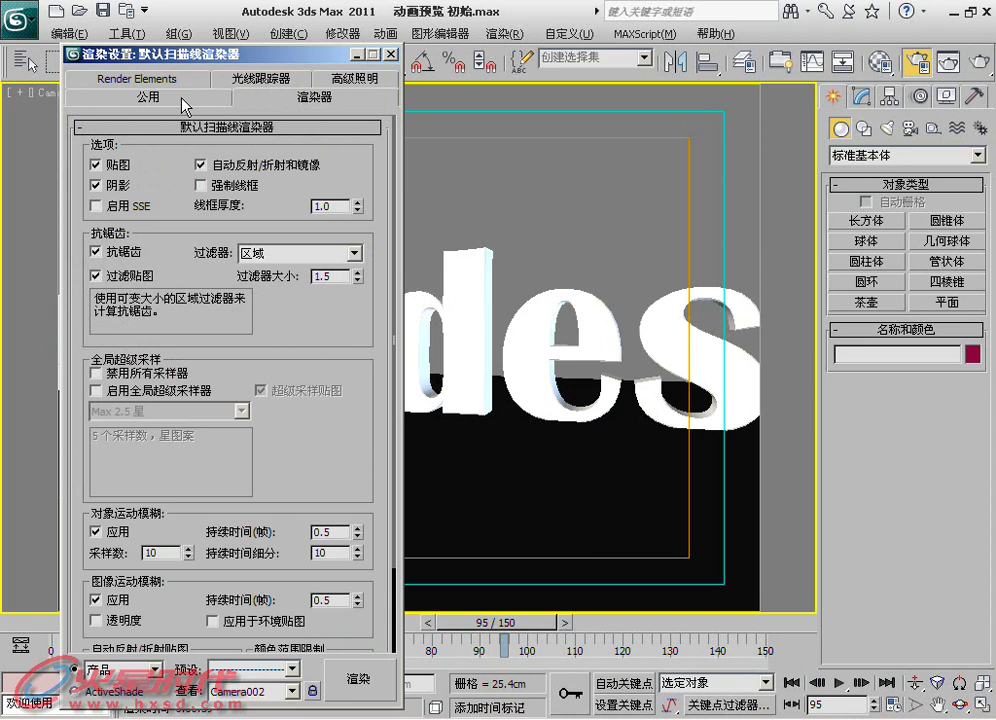
pyautogui.click(128, 252)
pyautogui.click(158, 276)
pyautogui.rightClick(409, 153)
pyautogui.click(95, 164)
pyautogui.click(95, 185)
pyautogui.click(201, 164)
pyautogui.rightClick(549, 167)
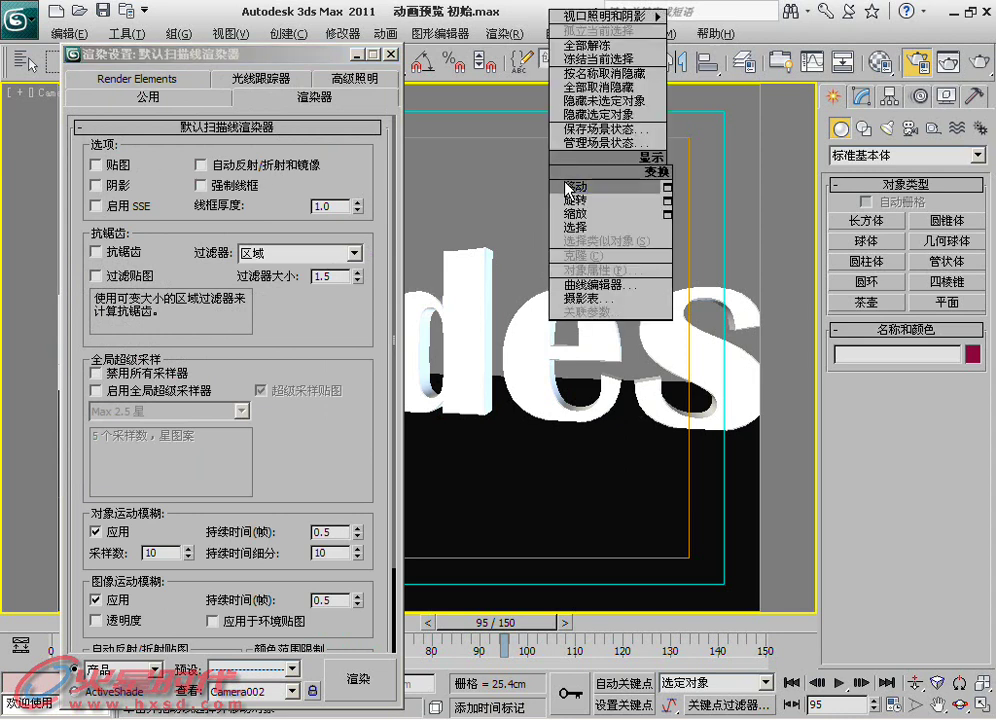
# Test-render Camera002, then save all setting categories as render preset 测试参数
pyautogui.hotkey('shift', 'q')
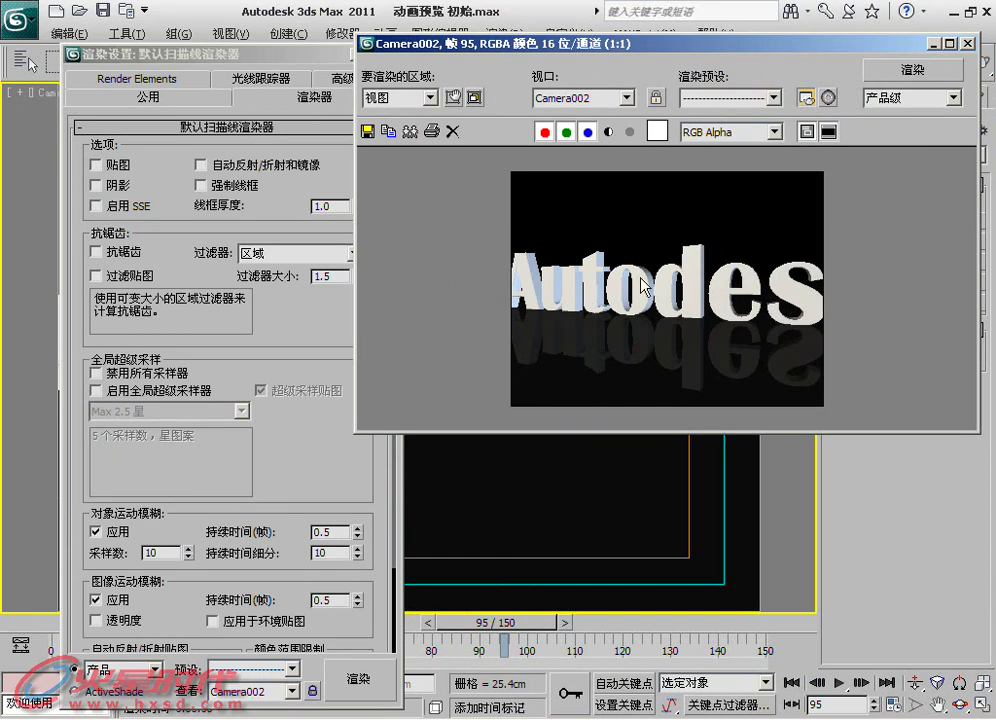
pyautogui.click(294, 669)
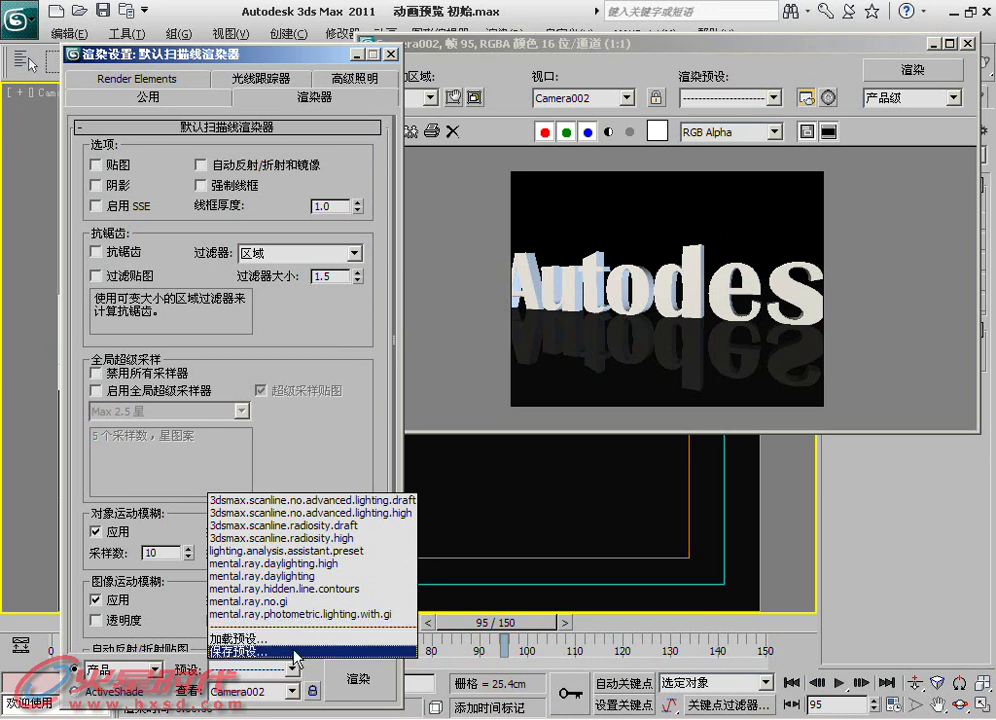
pyautogui.click(292, 650)
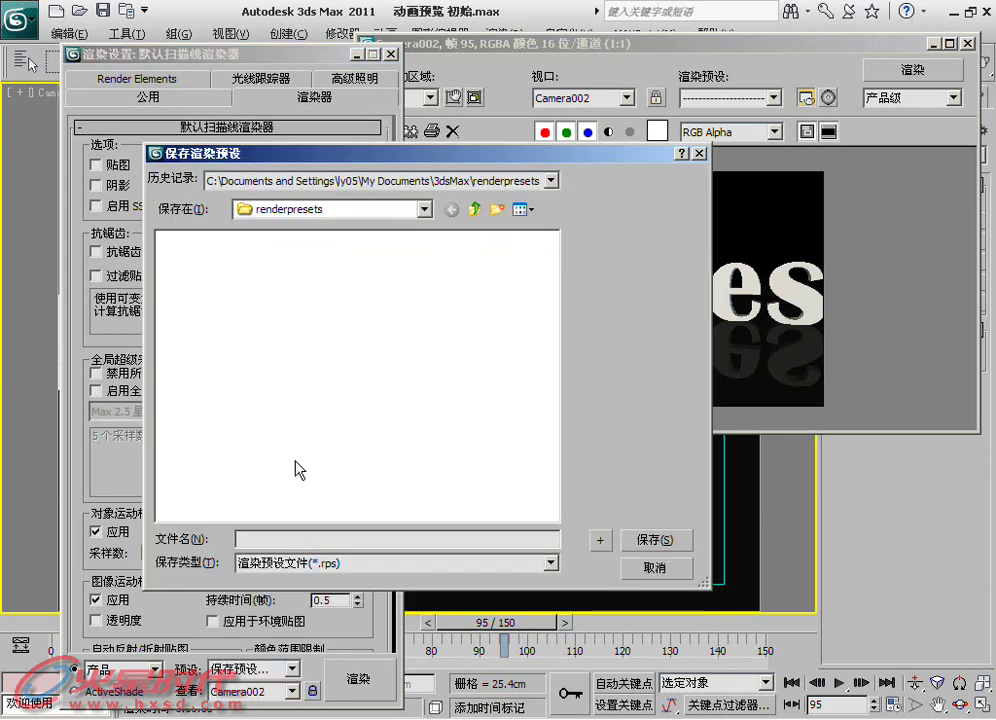
pyautogui.moveTo(318, 155); pyautogui.dragTo(513, 126)
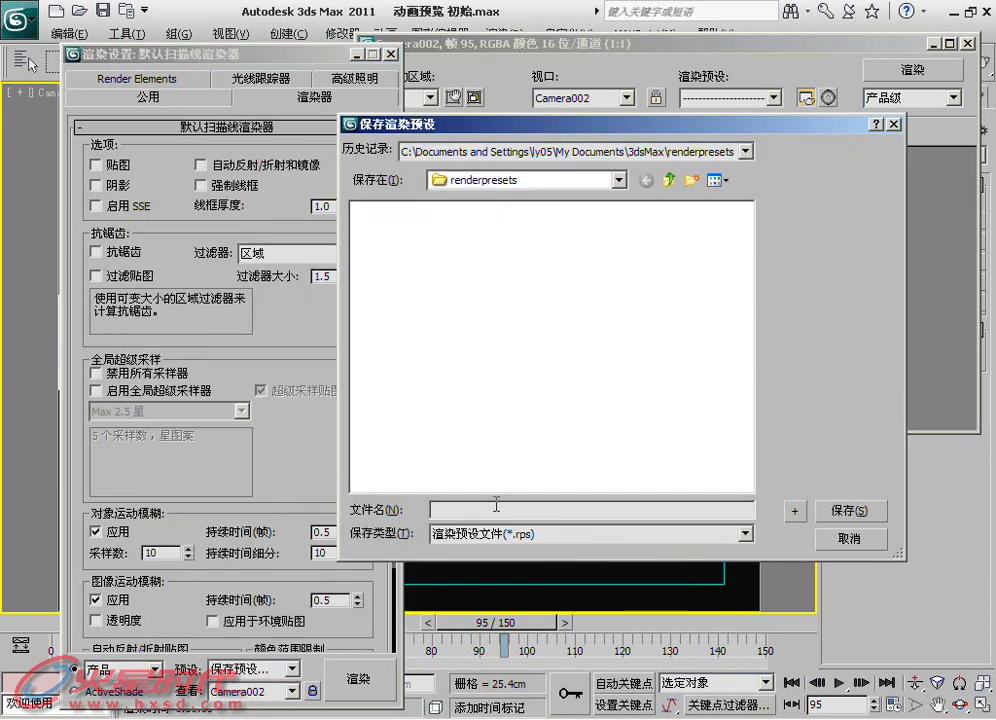
pyautogui.write('测试')
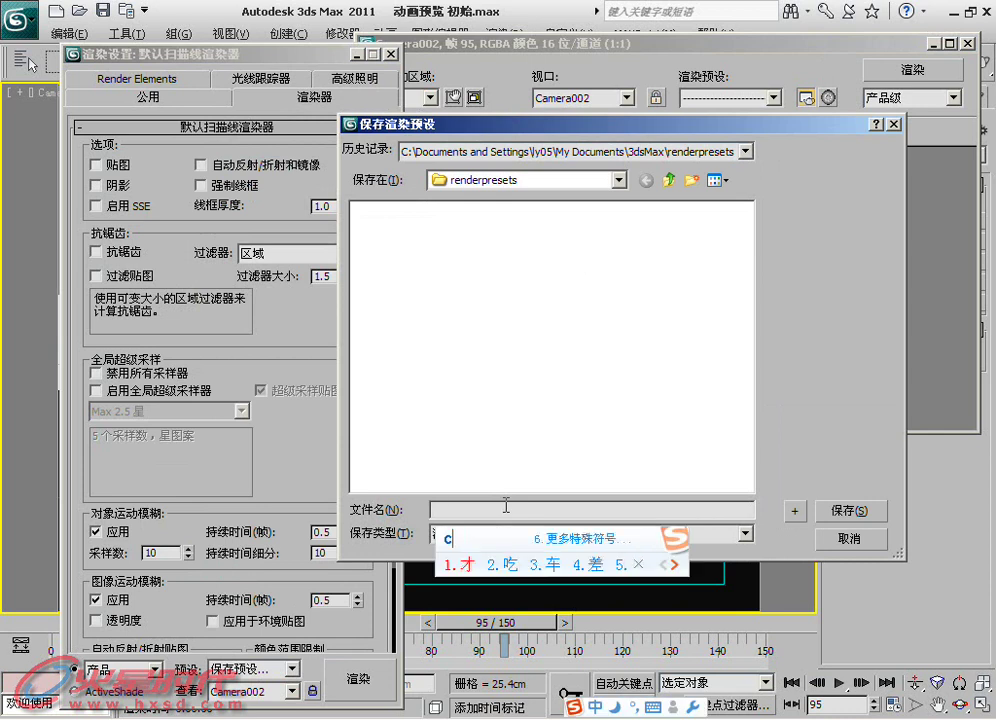
pyautogui.write('参数')
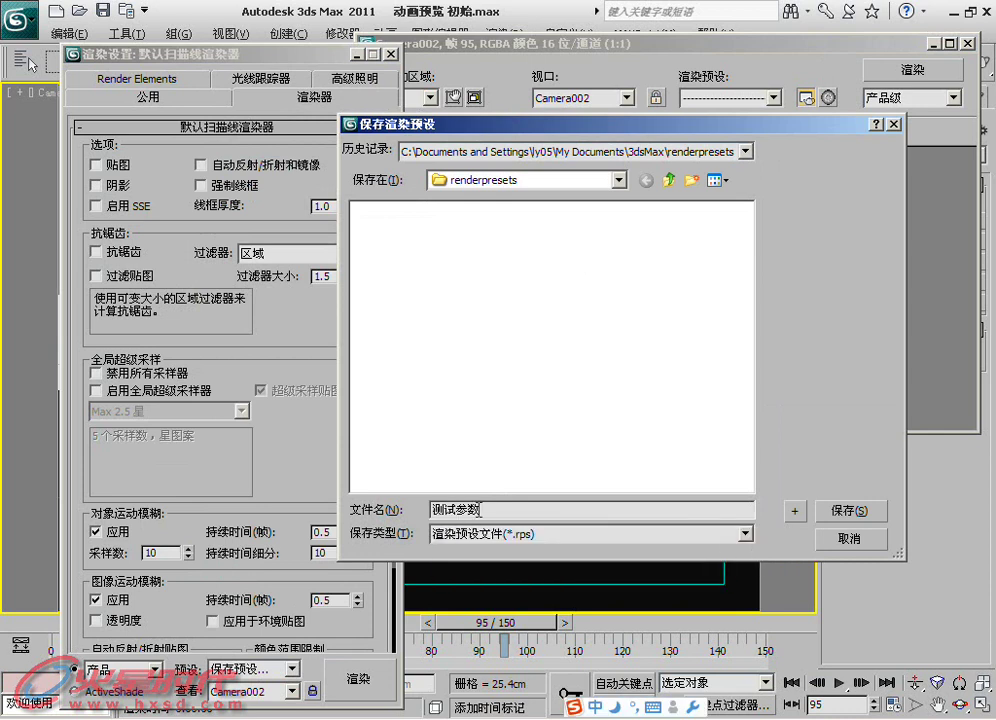
pyautogui.doubleClick(487, 510)
pyautogui.click(503, 511)
pyautogui.click(865, 514)
pyautogui.moveTo(930, 530); pyautogui.dragTo(458, 241)
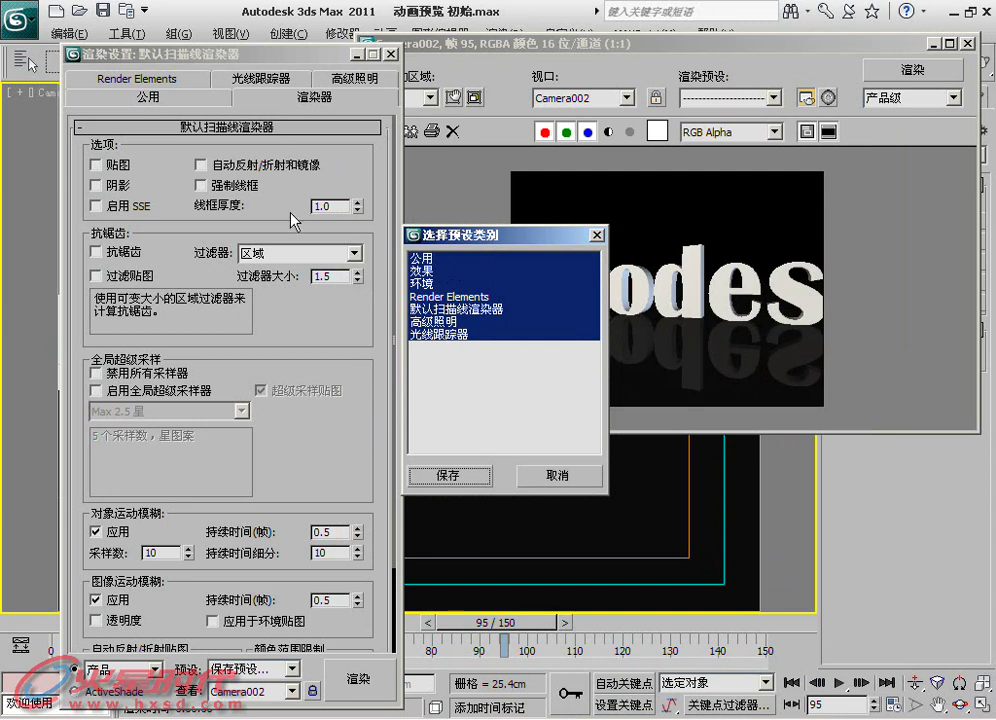
pyautogui.click(460, 478)
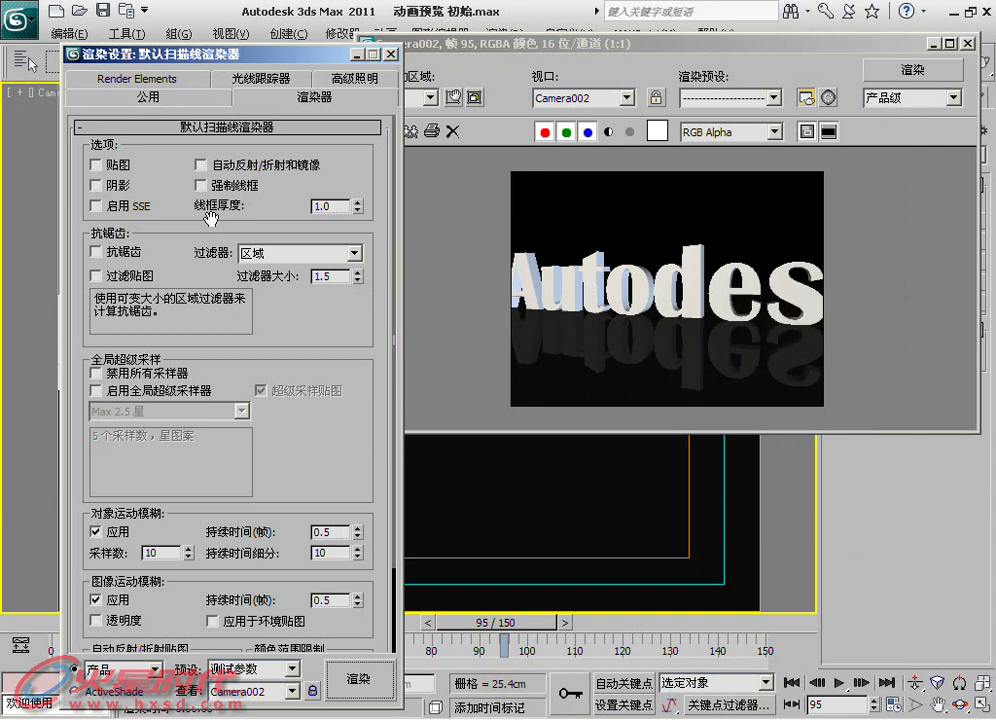
# Re-enable mapping, shadows, auto reflect/refract, antialiasing and filter maps on the Renderer tab
pyautogui.click(97, 164)
pyautogui.click(97, 185)
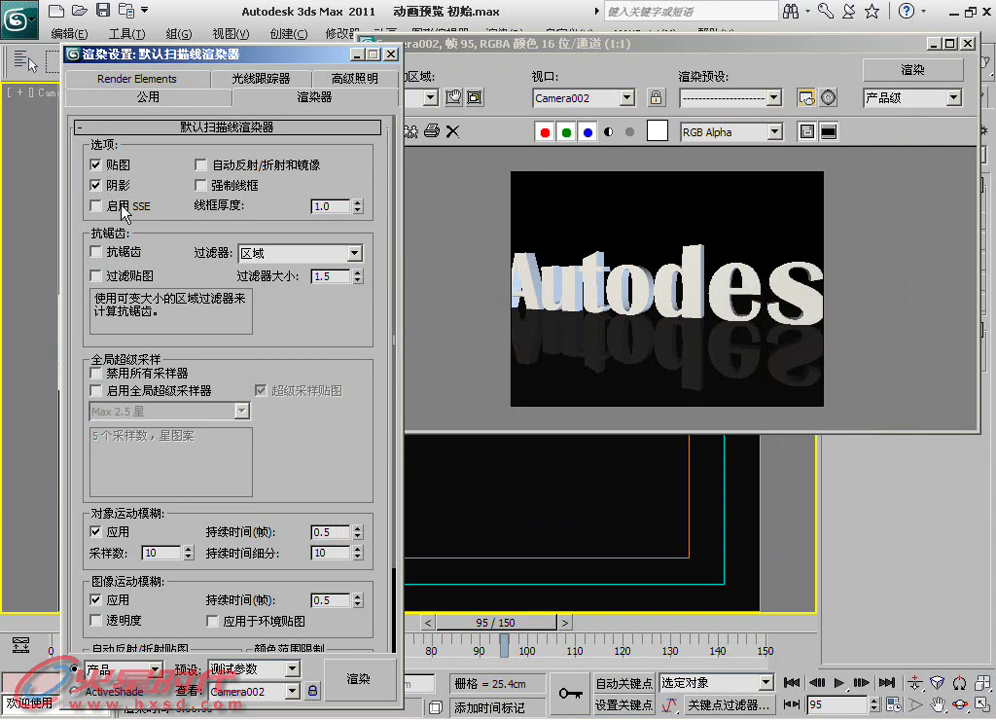
pyautogui.click(230, 164)
pyautogui.click(113, 256)
pyautogui.click(117, 274)
# Turn Atmosphere, Effects and Displacement back on and set a locked-aspect 800×600 output size
pyautogui.click(181, 92)
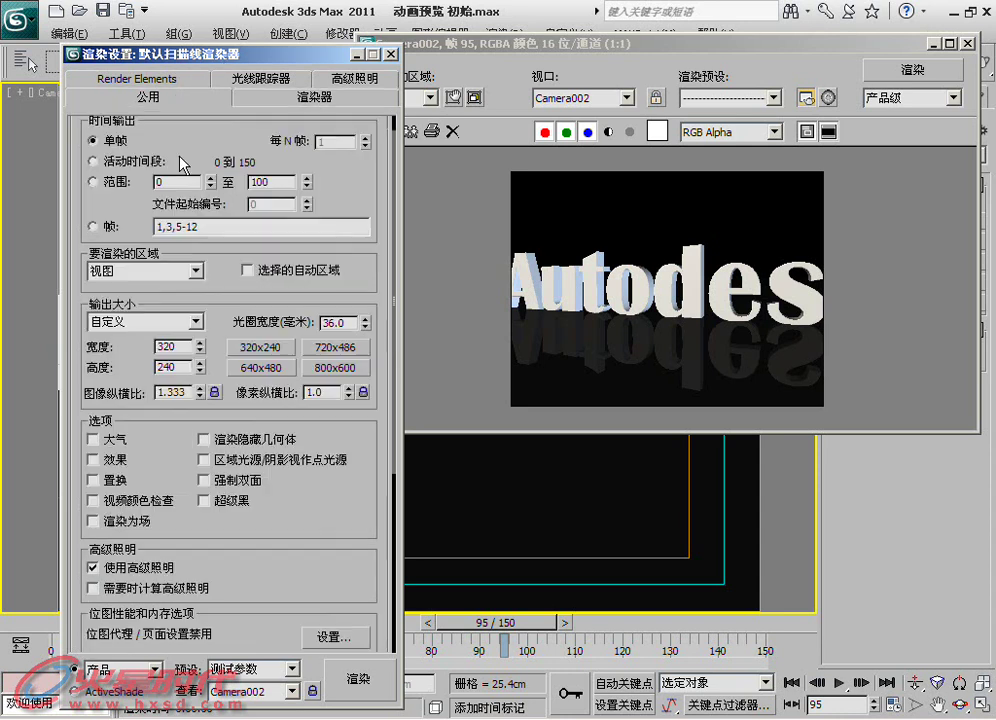
pyautogui.click(96, 439)
pyautogui.click(108, 460)
pyautogui.click(98, 480)
pyautogui.click(212, 392)
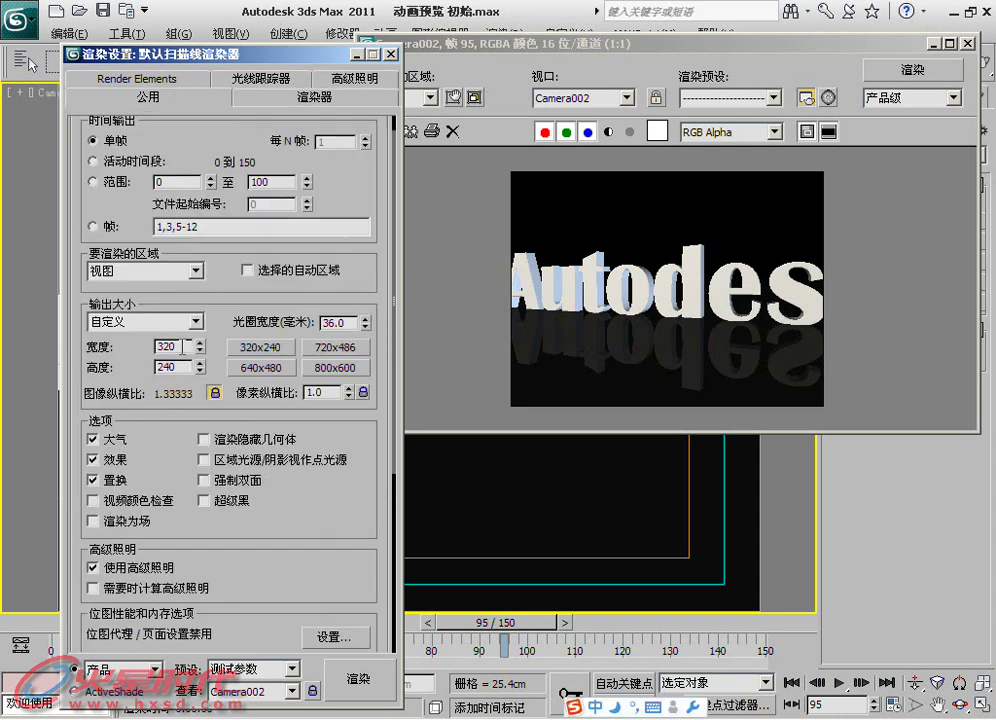
pyautogui.click(331, 370)
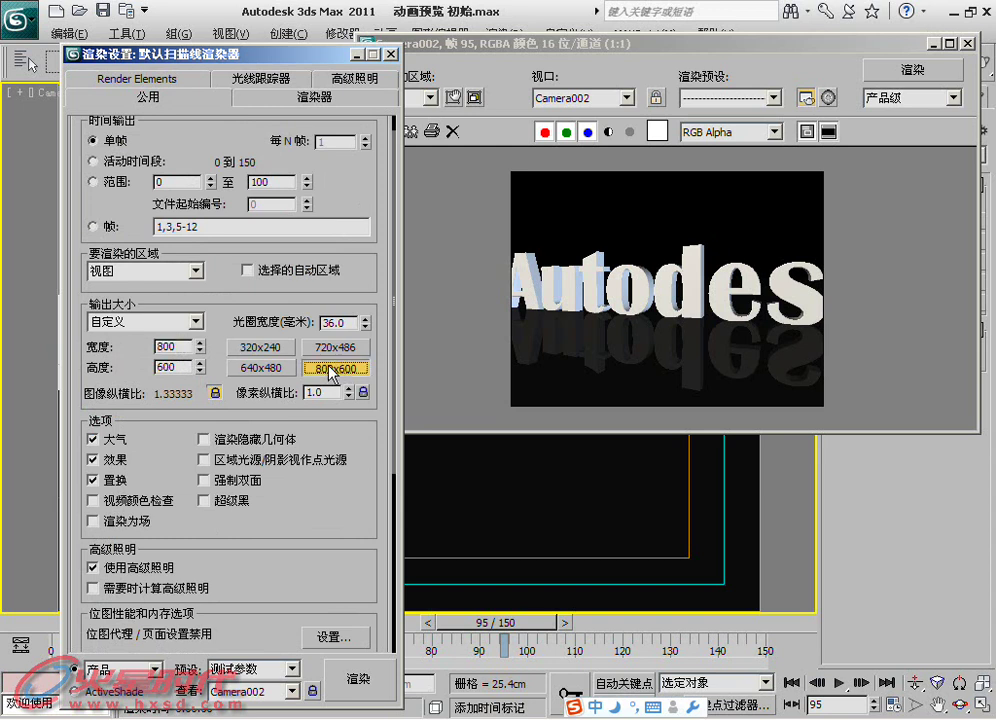
# Render Camera002 at full quality, inspect the frame, then close the frame window
pyautogui.moveTo(630, 45); pyautogui.dragTo(547, 63)
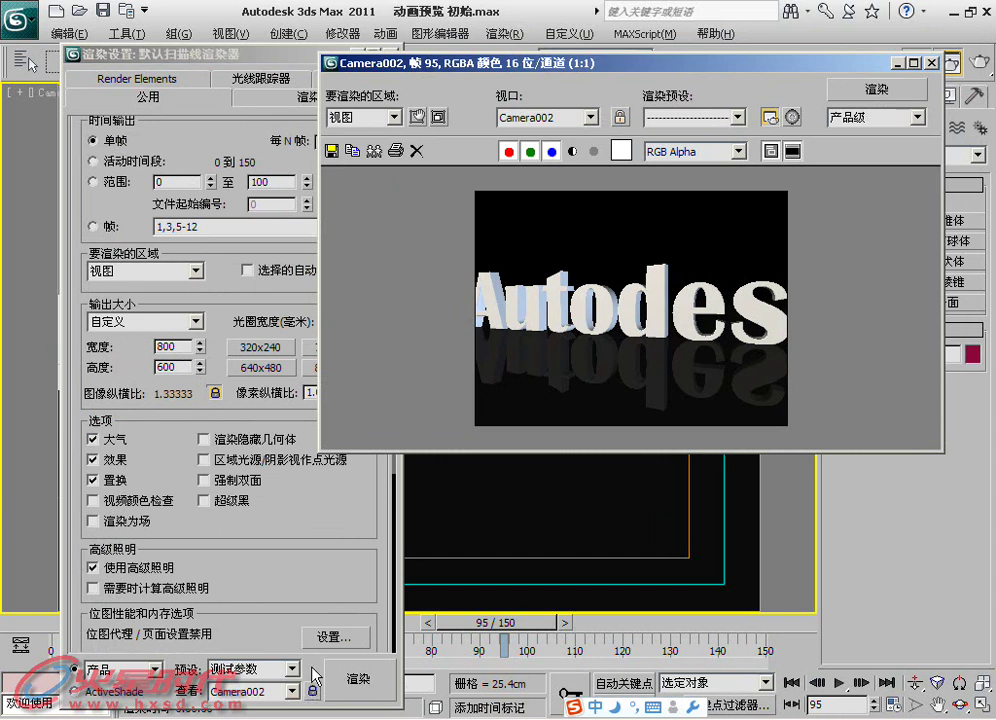
pyautogui.click(362, 674)
pyautogui.moveTo(559, 58); pyautogui.dragTo(404, 2)
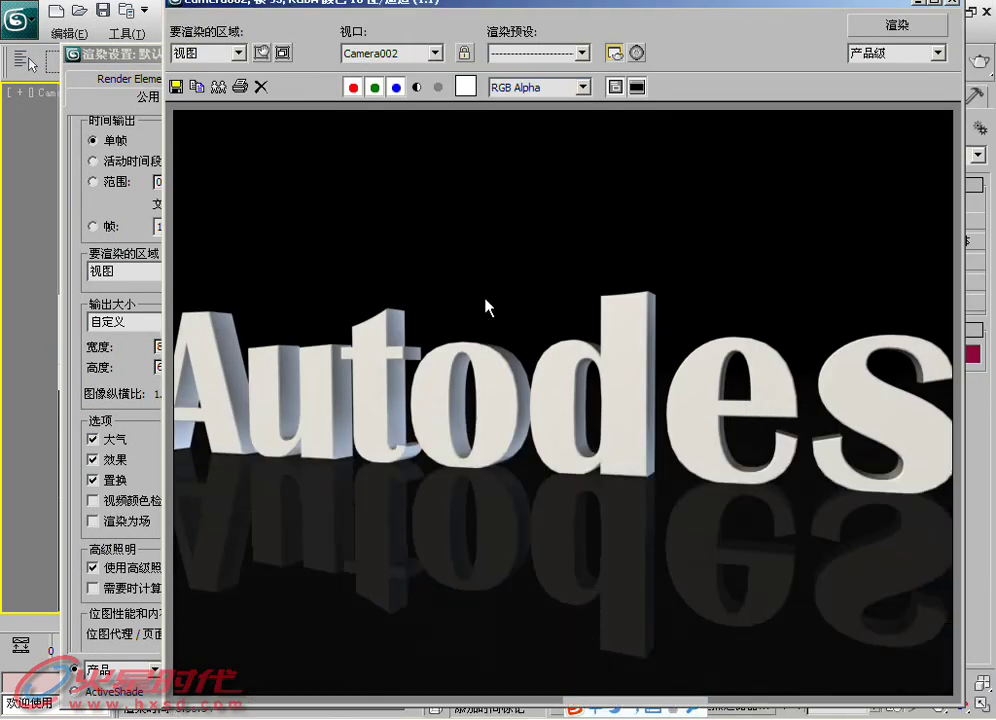
pyautogui.scroll(3, 487, 307)
pyautogui.scroll(-2, 490, 440)
pyautogui.scroll(-1, 496, 425)
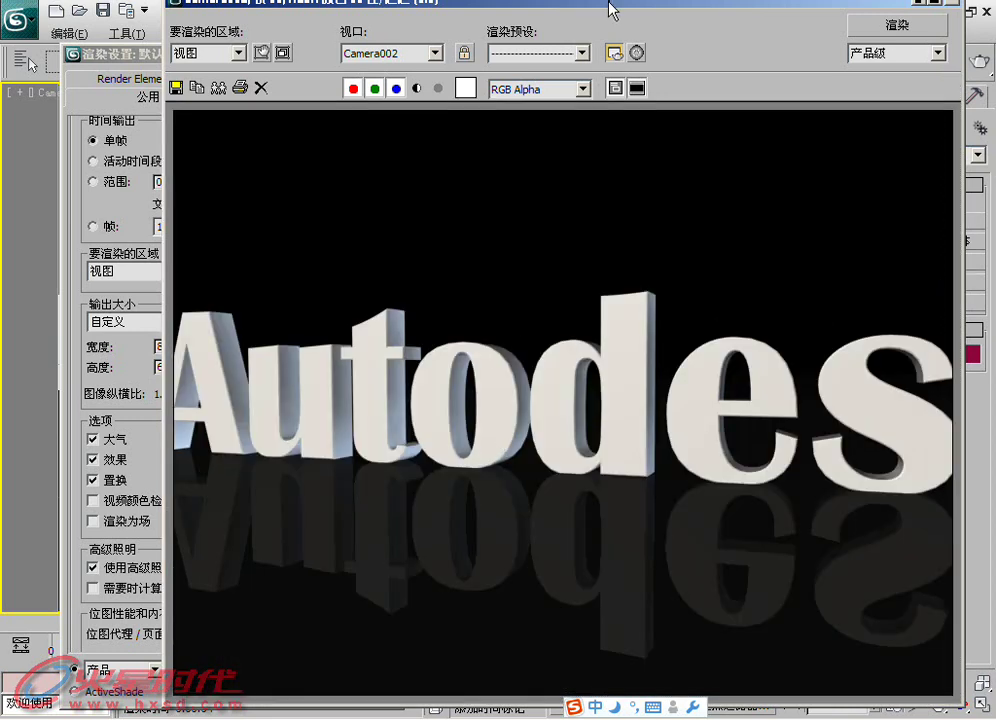
pyautogui.moveTo(613, 10); pyautogui.dragTo(407, 216)
pyautogui.click(732, 202)
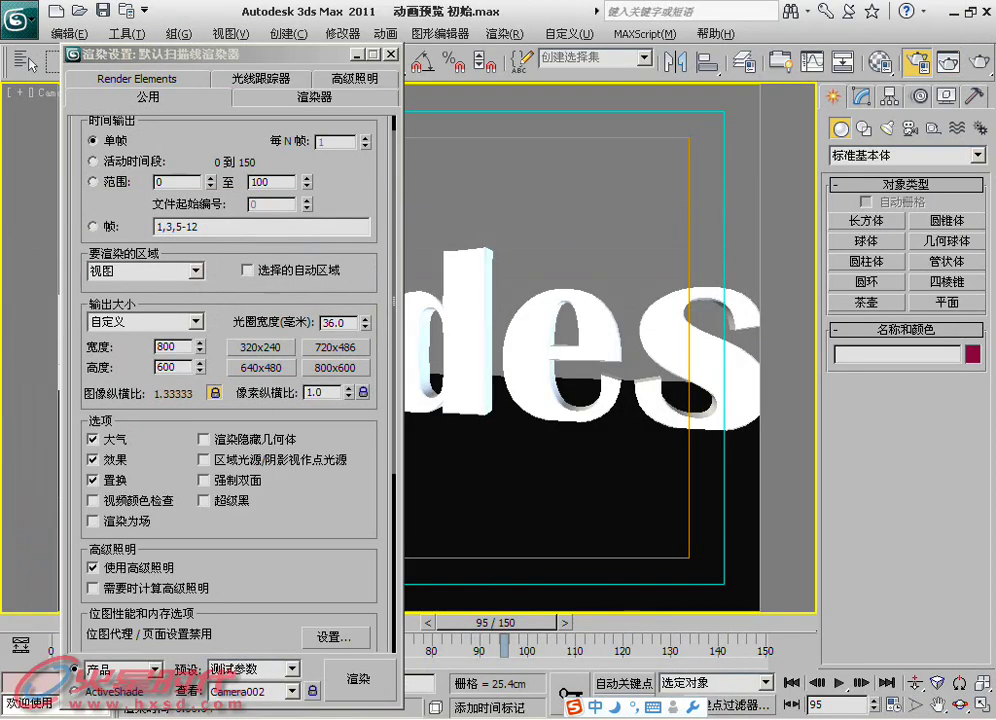
# Save the full-quality settings, all categories, as render preset 渲染参数
pyautogui.click(291, 668)
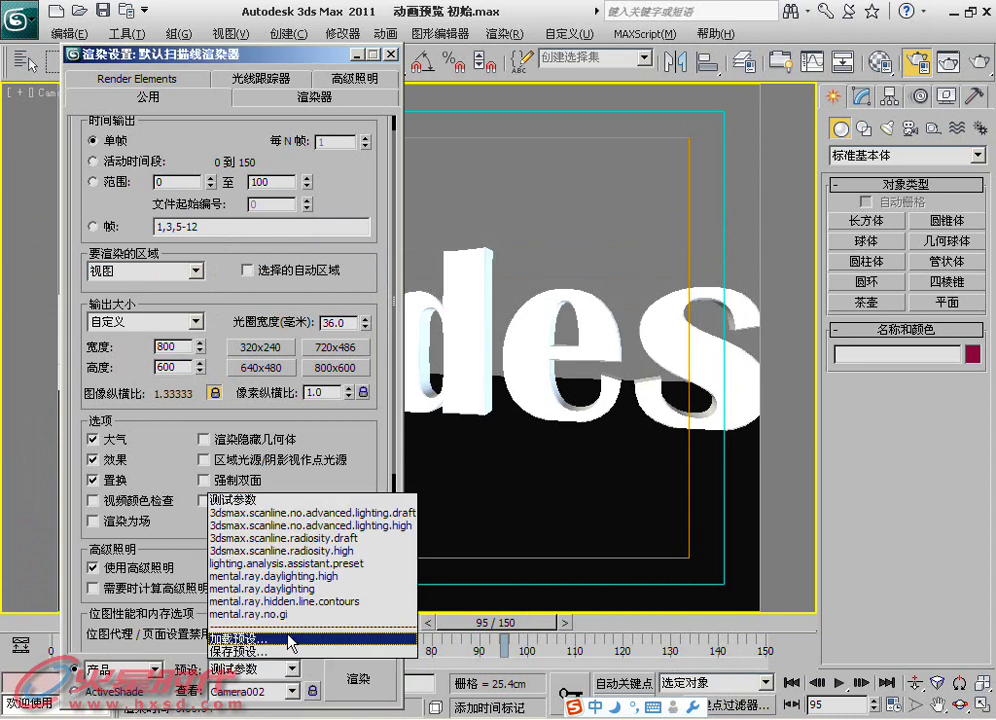
pyautogui.click(287, 655)
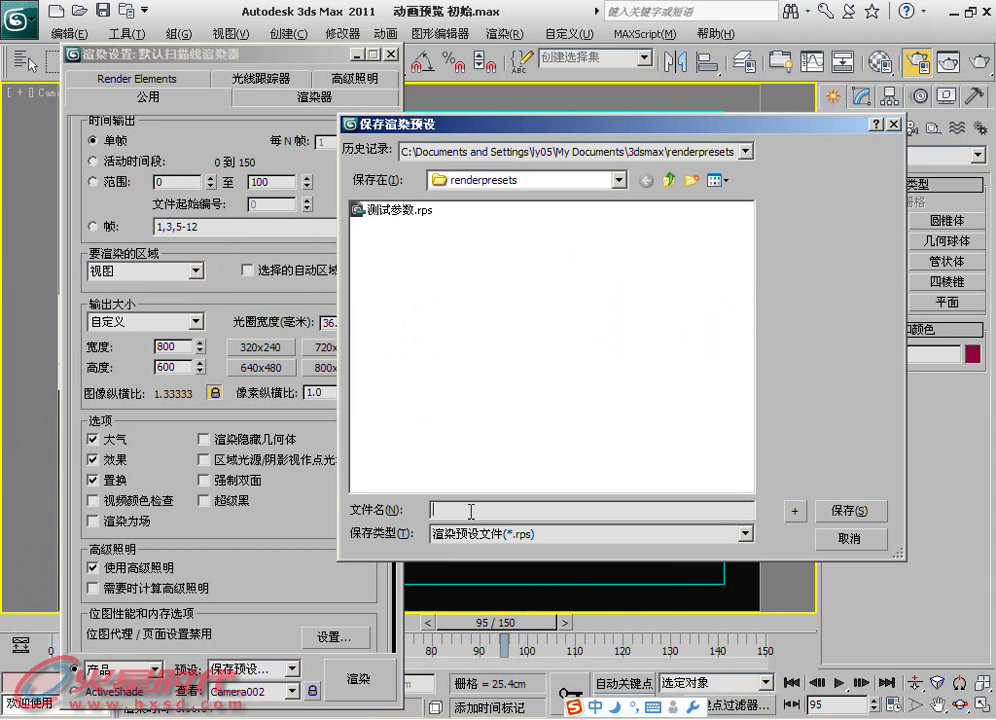
pyautogui.write('w')
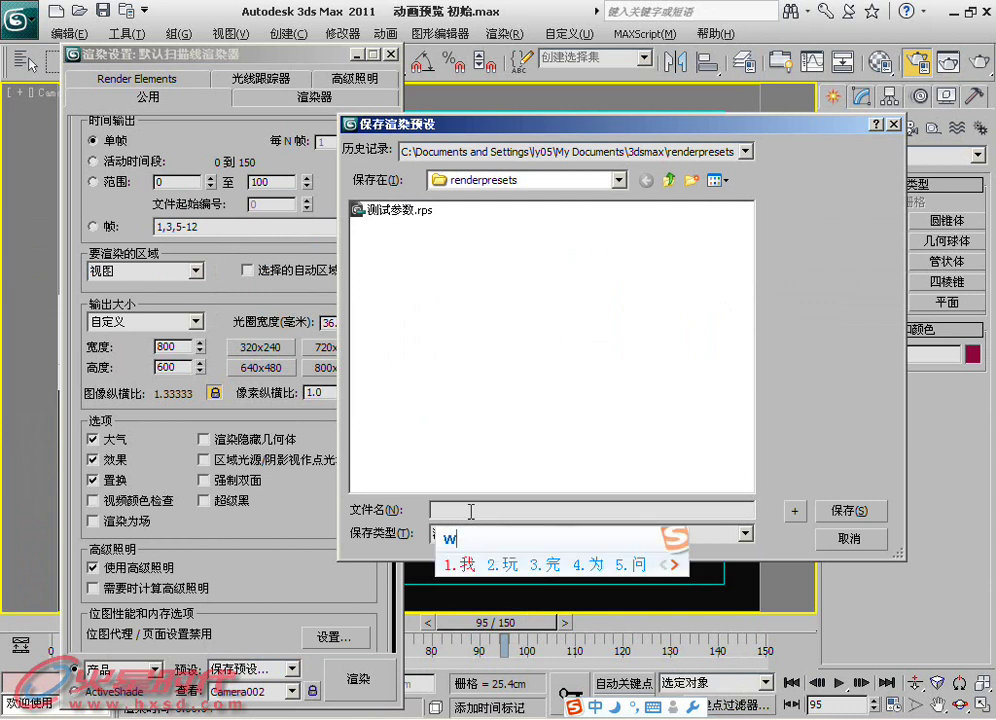
pyautogui.write("an'chan")
pyautogui.press('BackSpace')
pyautogui.press('BackSpace')
pyautogui.press('BackSpace')
pyautogui.press('BackSpace')
pyautogui.press('BackSpace')
pyautogui.press('BackSpace')
pyautogui.press('BackSpace')
pyautogui.write('xuanran')
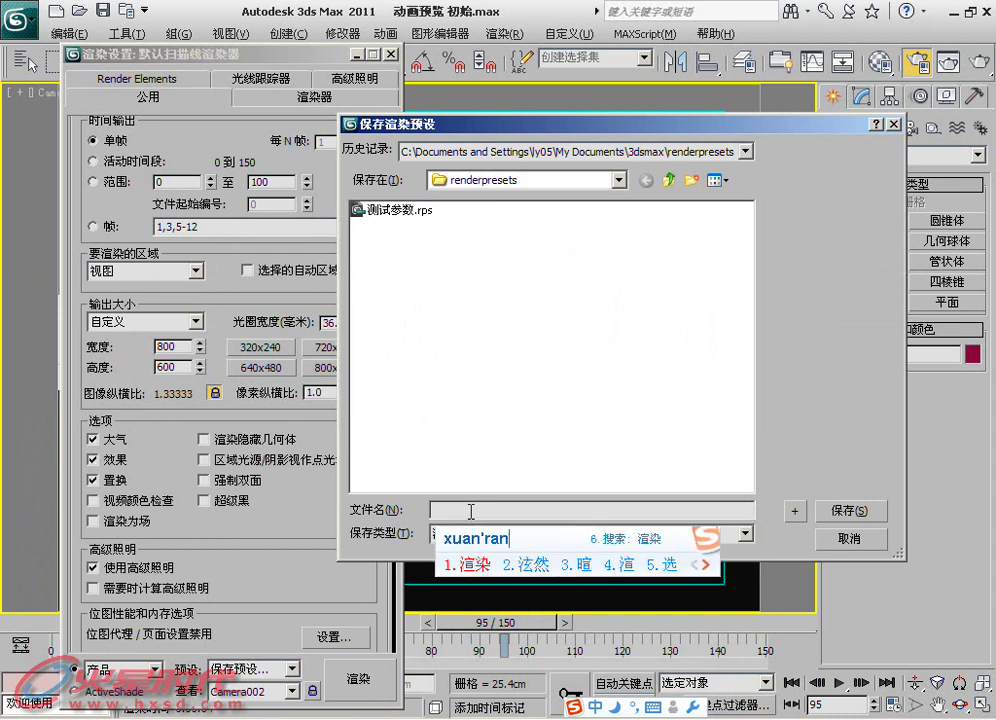
pyautogui.press('space')
pyautogui.write('cansh')
pyautogui.press('space')
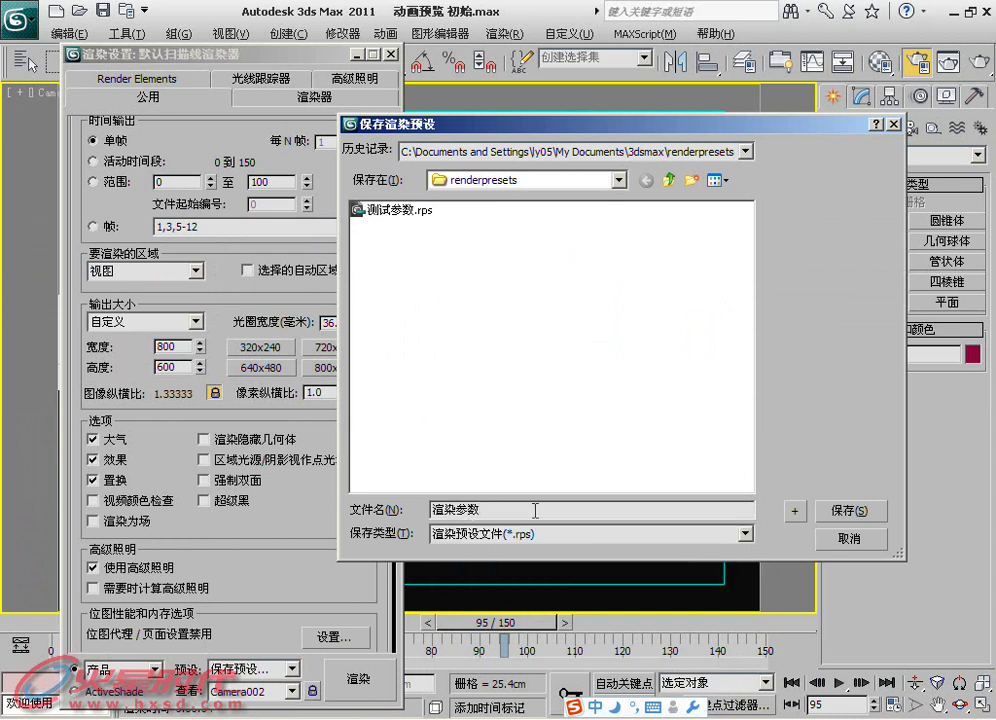
pyautogui.click(845, 510)
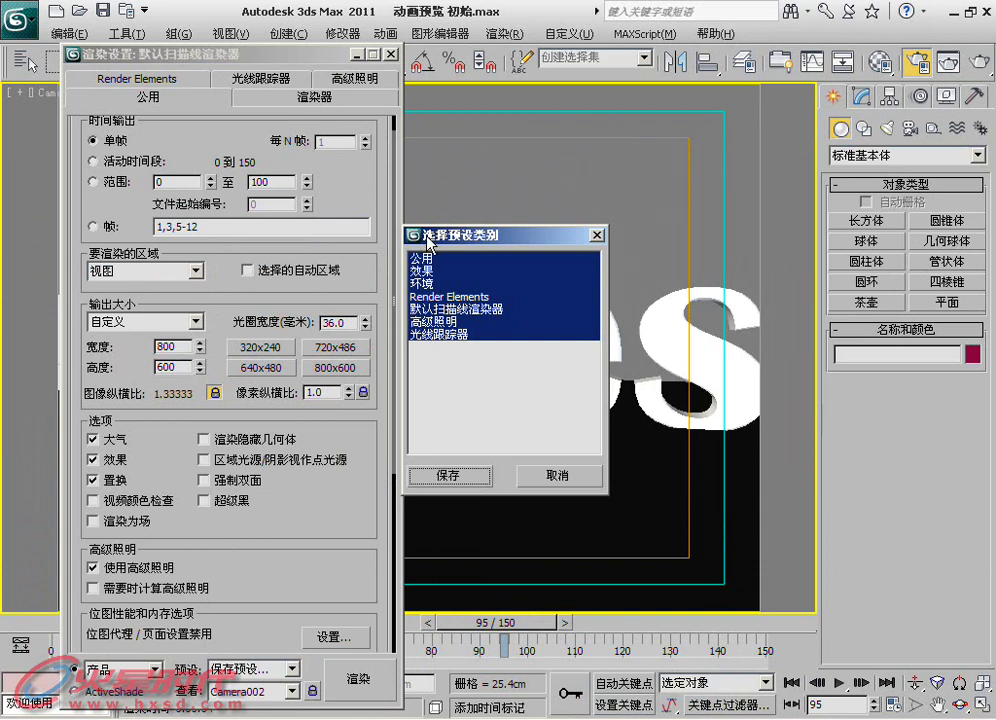
pyautogui.click(445, 480)
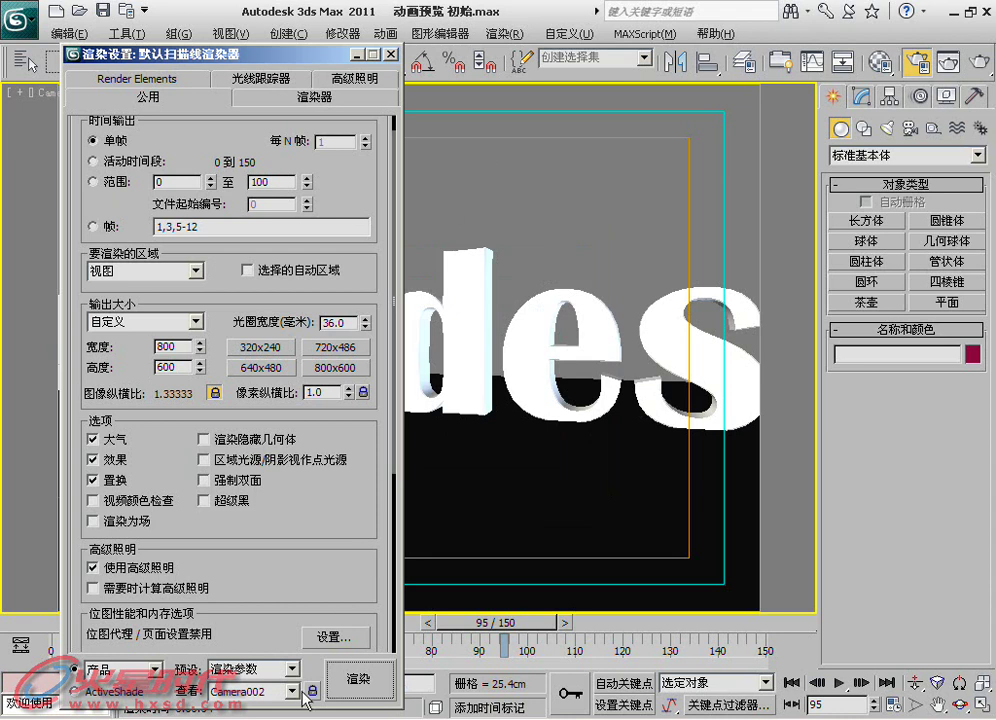
# Load the 测试参数 preset and render Camera002 at 320×240
pyautogui.click(253, 668)
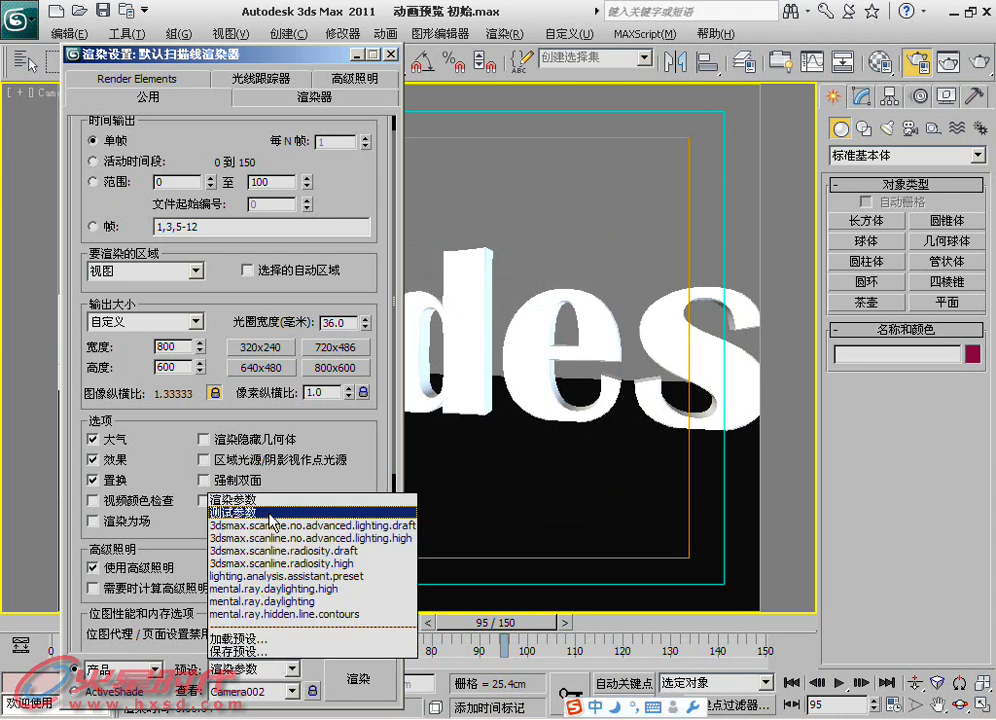
pyautogui.click(274, 512)
pyautogui.click(452, 479)
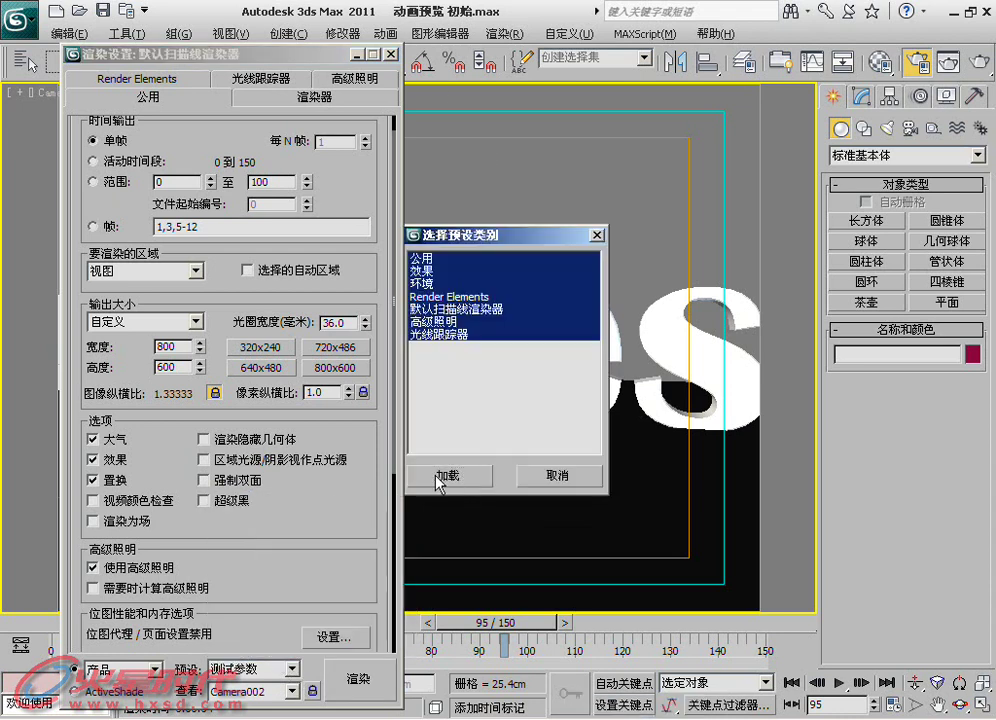
pyautogui.click(975, 62)
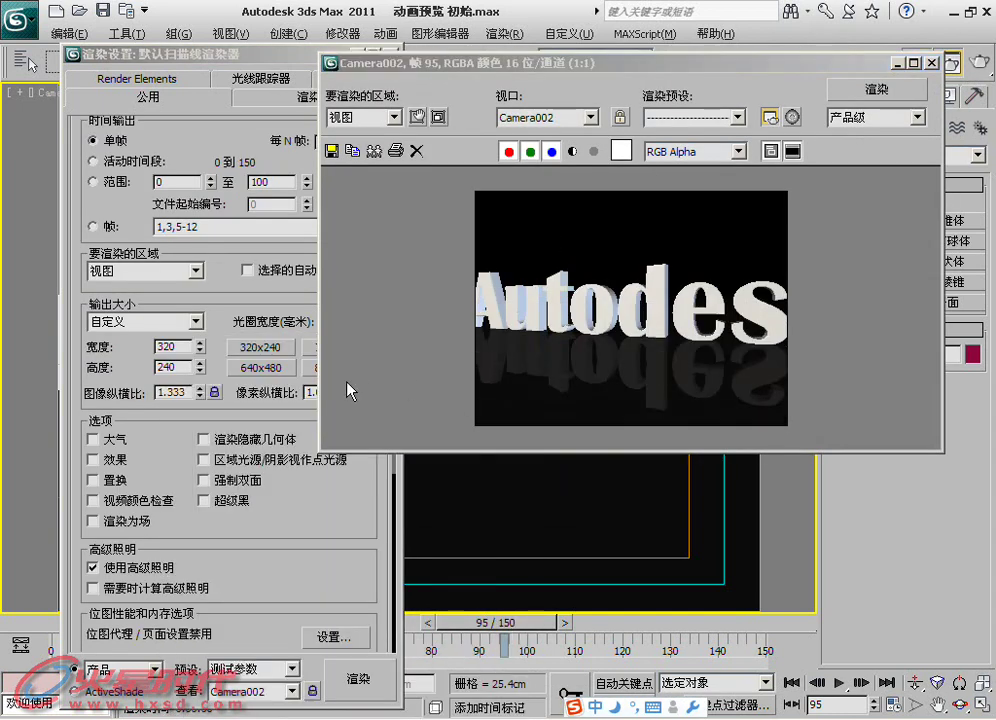
pyautogui.click(251, 97)
pyautogui.click(252, 75)
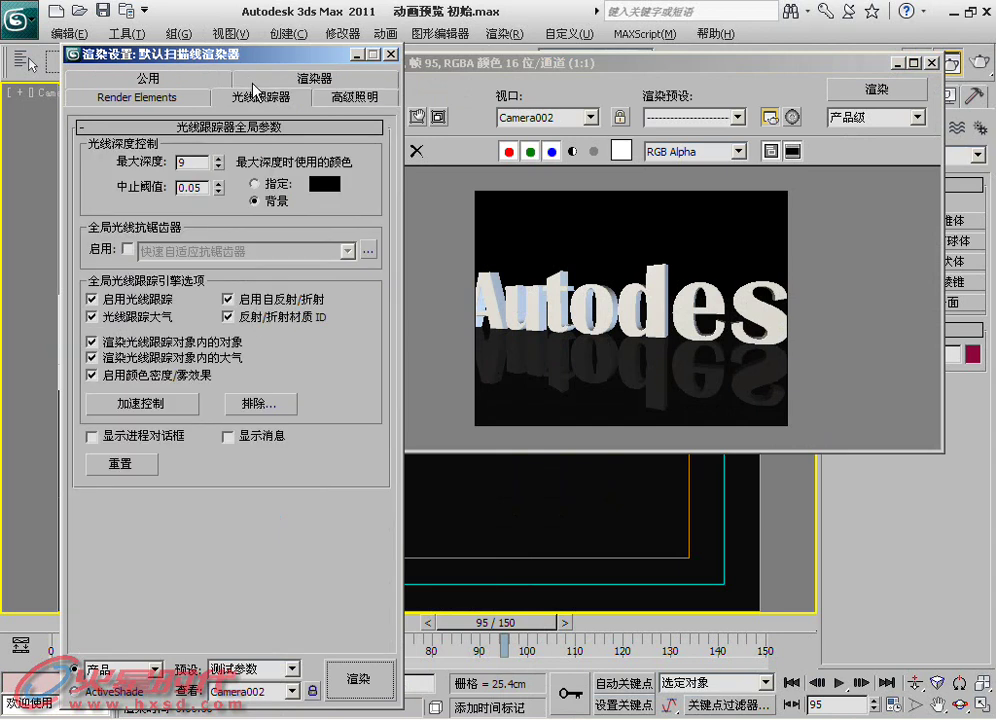
pyautogui.click(160, 92)
# Load the 渲染参数 preset, render Camera002 at 800×600, and close the frame window
pyautogui.click(160, 88)
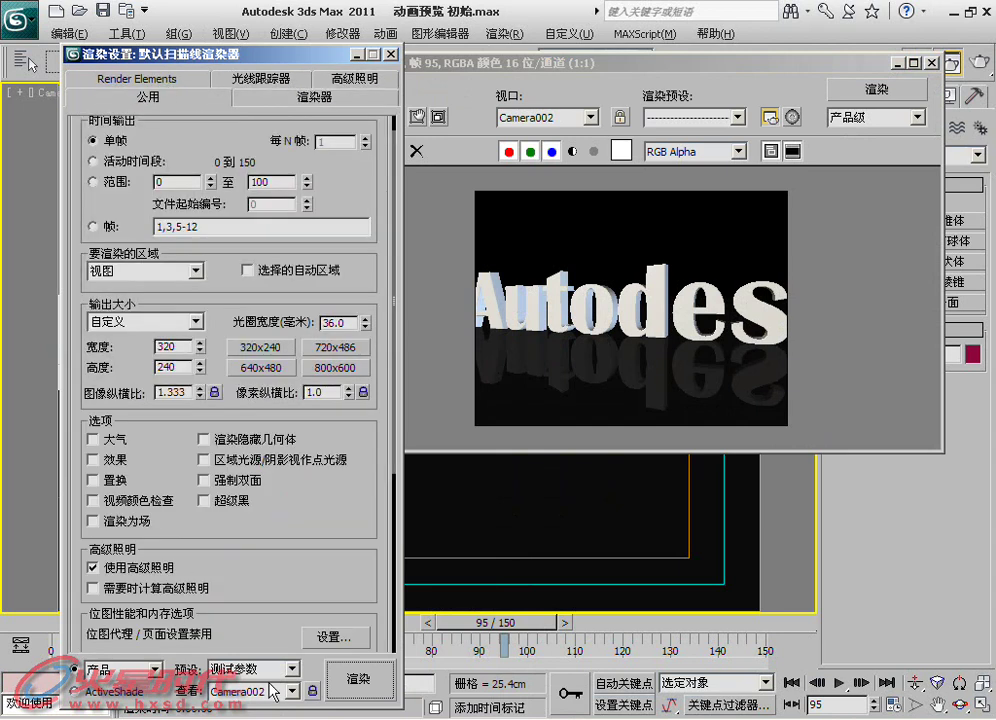
pyautogui.click(255, 668)
pyautogui.click(233, 512)
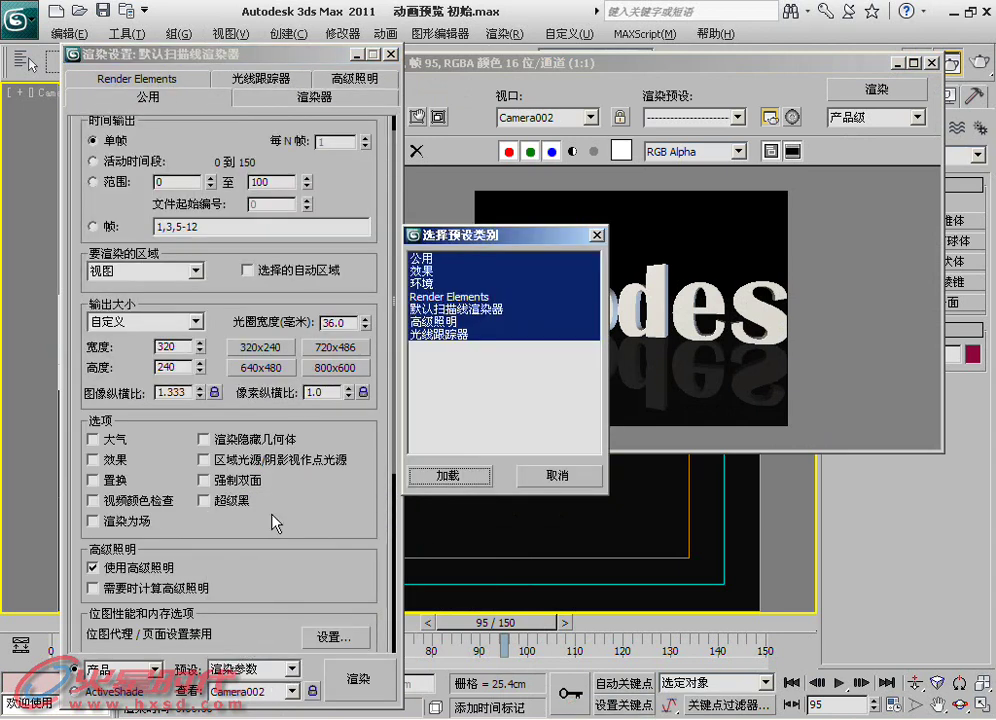
pyautogui.click(456, 478)
pyautogui.click(377, 692)
pyautogui.click(361, 686)
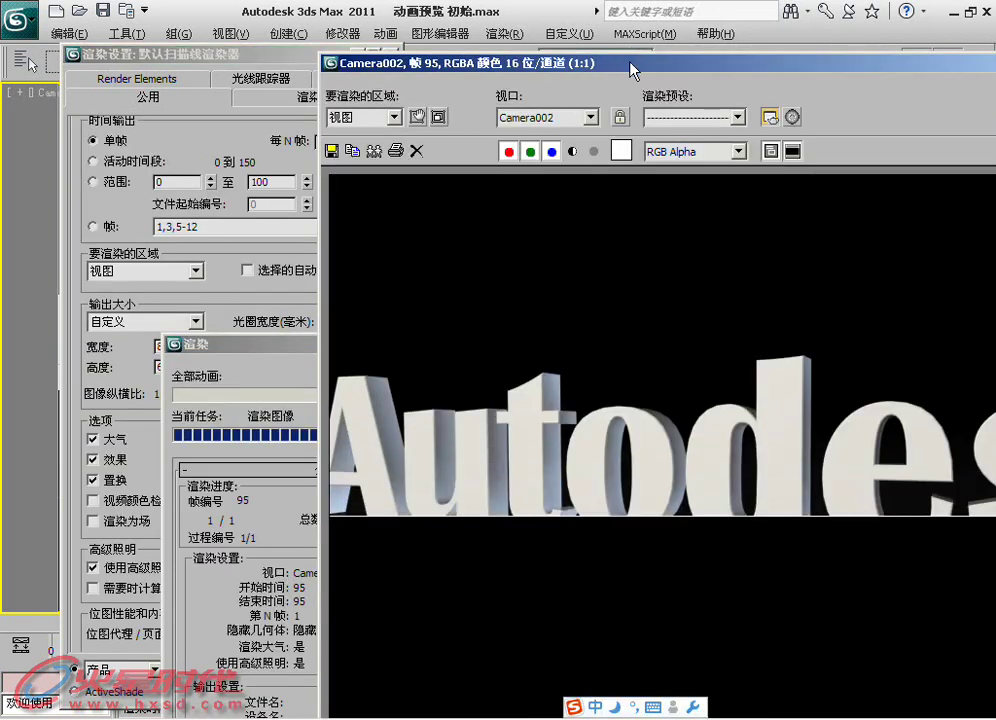
pyautogui.moveTo(650, 62); pyautogui.dragTo(380, 64)
pyautogui.click(838, 64)
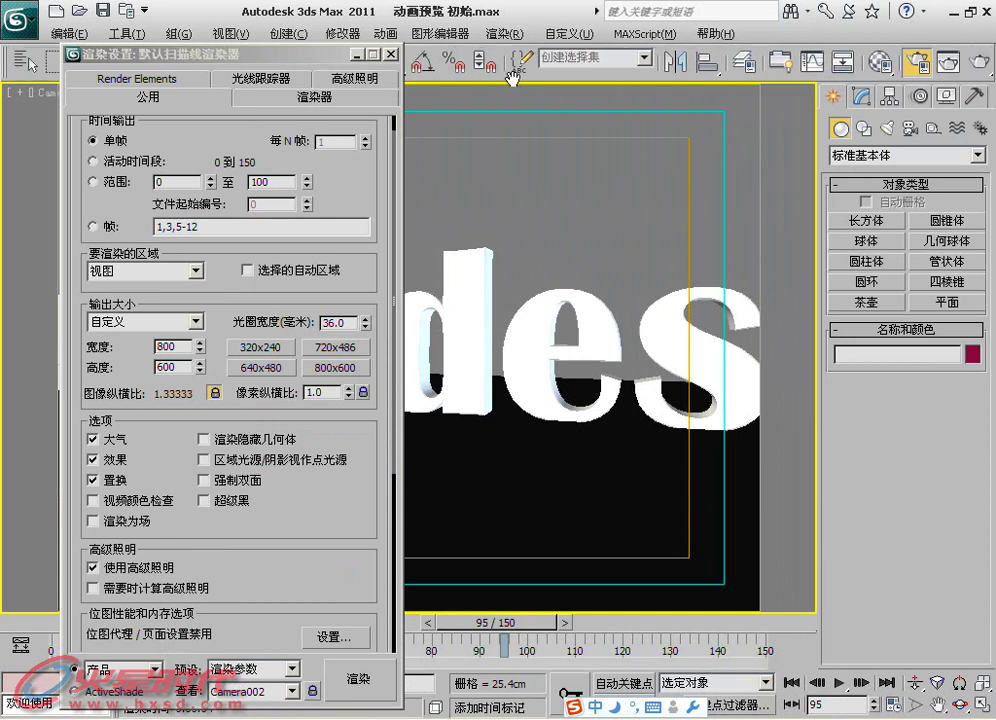
# Show the 渲染快捷方式 Render Shortcuts toolbar beside Render Setup, with its preset list set to 渲染参数
pyautogui.rightClick(577, 73)
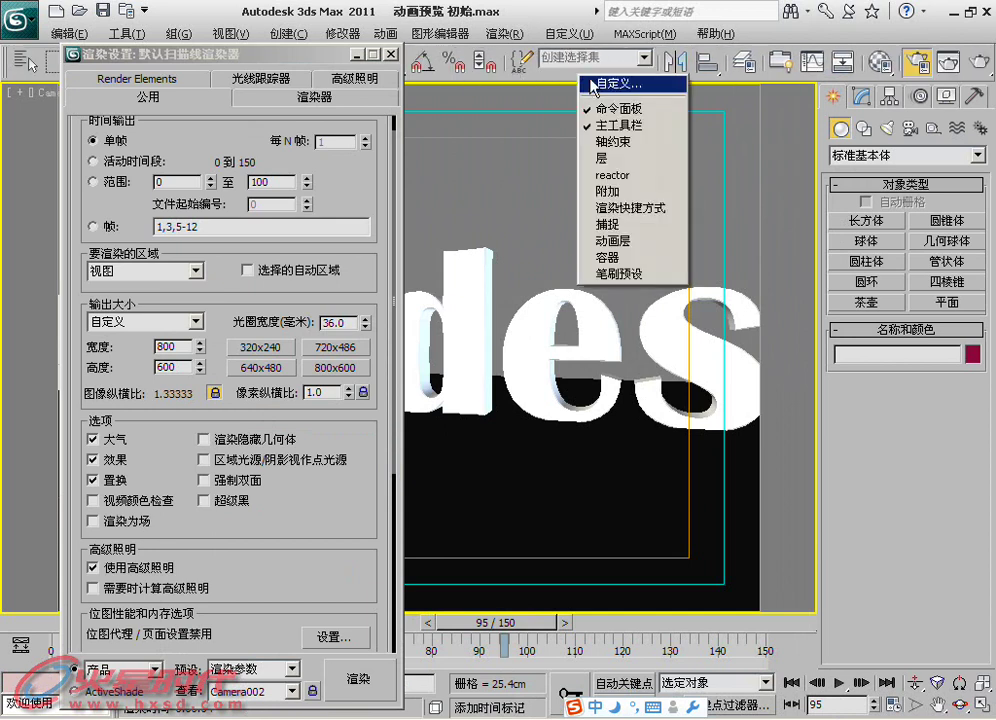
pyautogui.click(648, 208)
pyautogui.moveTo(427, 182); pyautogui.dragTo(620, 197)
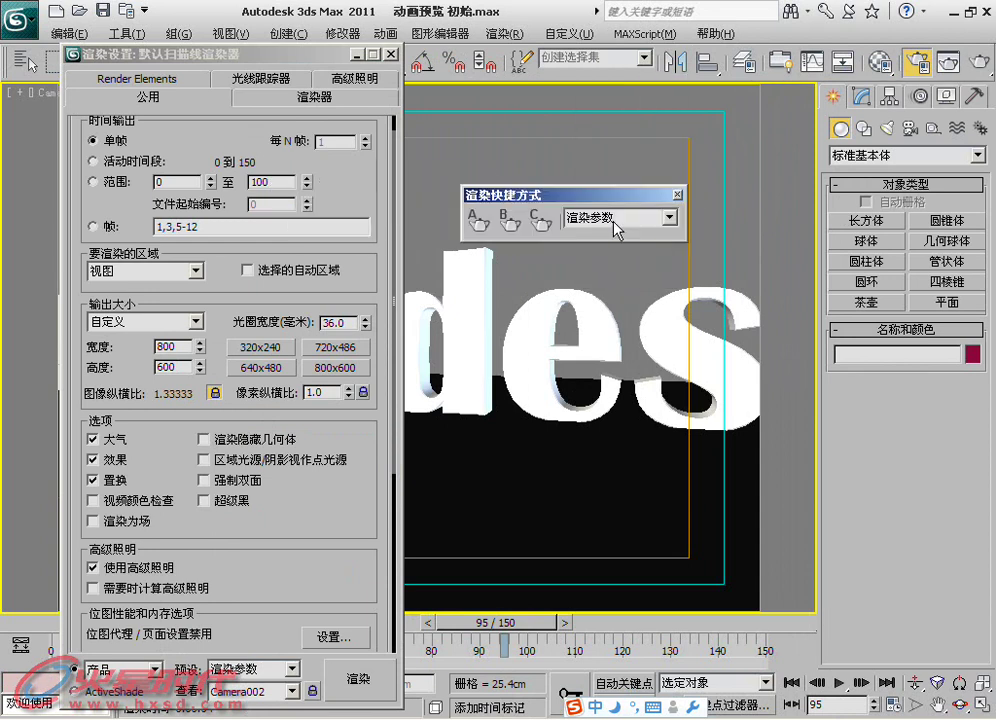
pyautogui.click(670, 217)
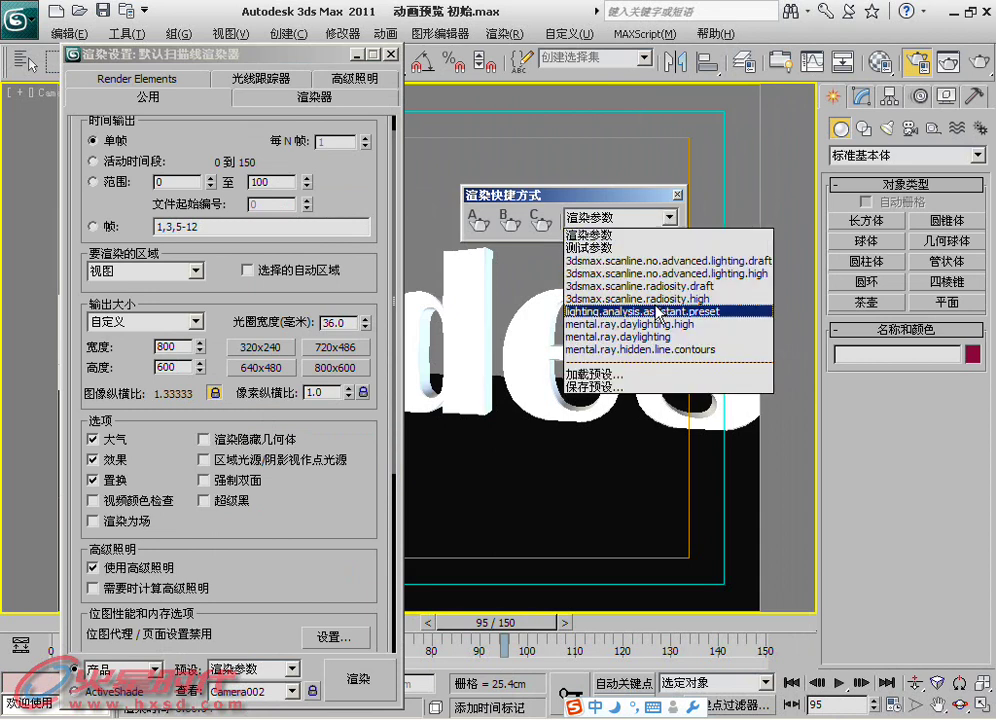
pyautogui.click(290, 669)
pyautogui.click(290, 669)
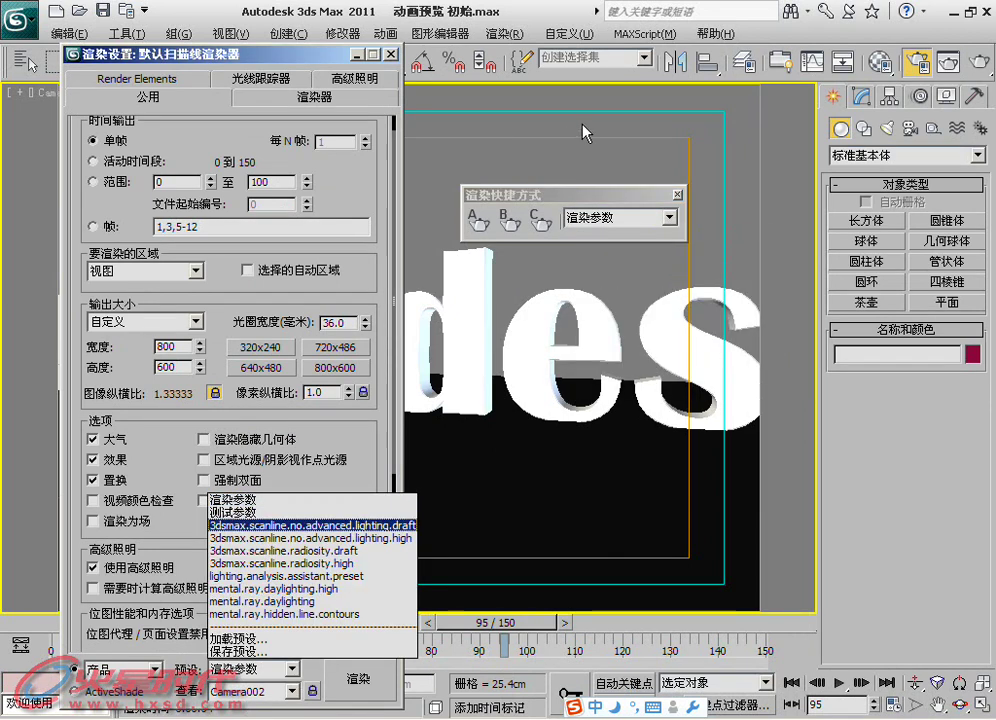
pyautogui.press('Return')
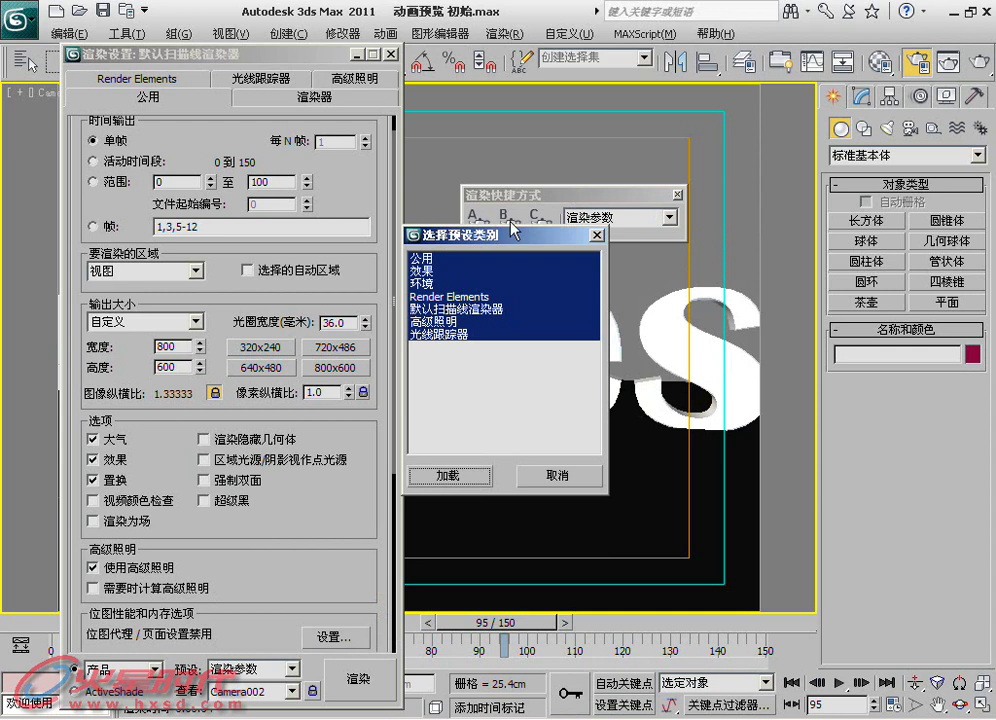
# Load the 测试参数 preset and store it in render shortcut A
pyautogui.click(595, 234)
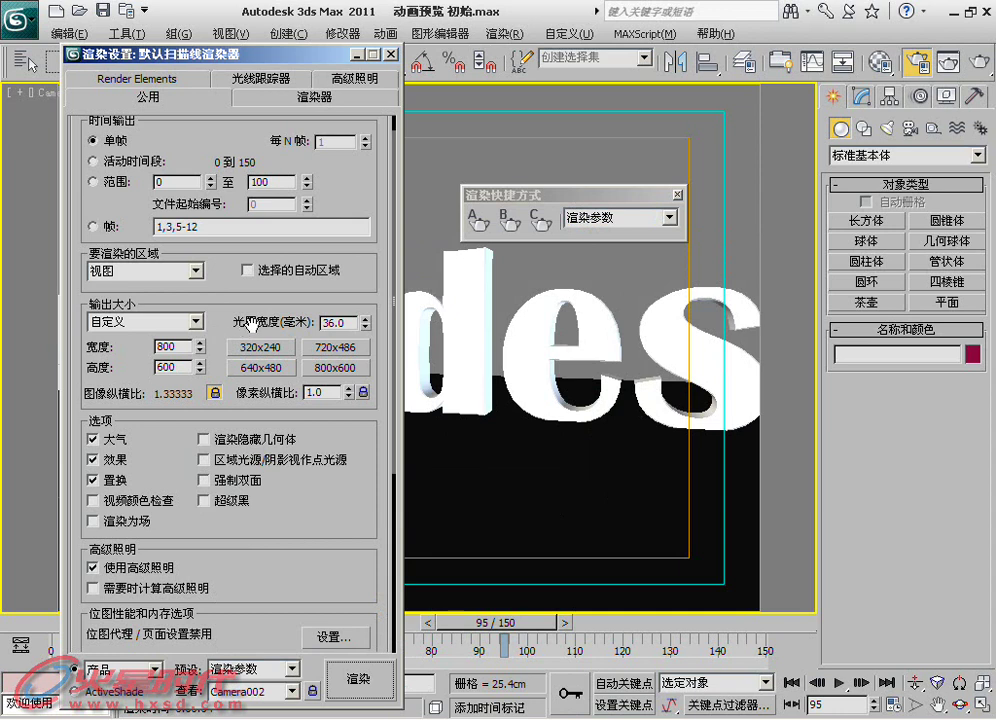
pyautogui.click(290, 668)
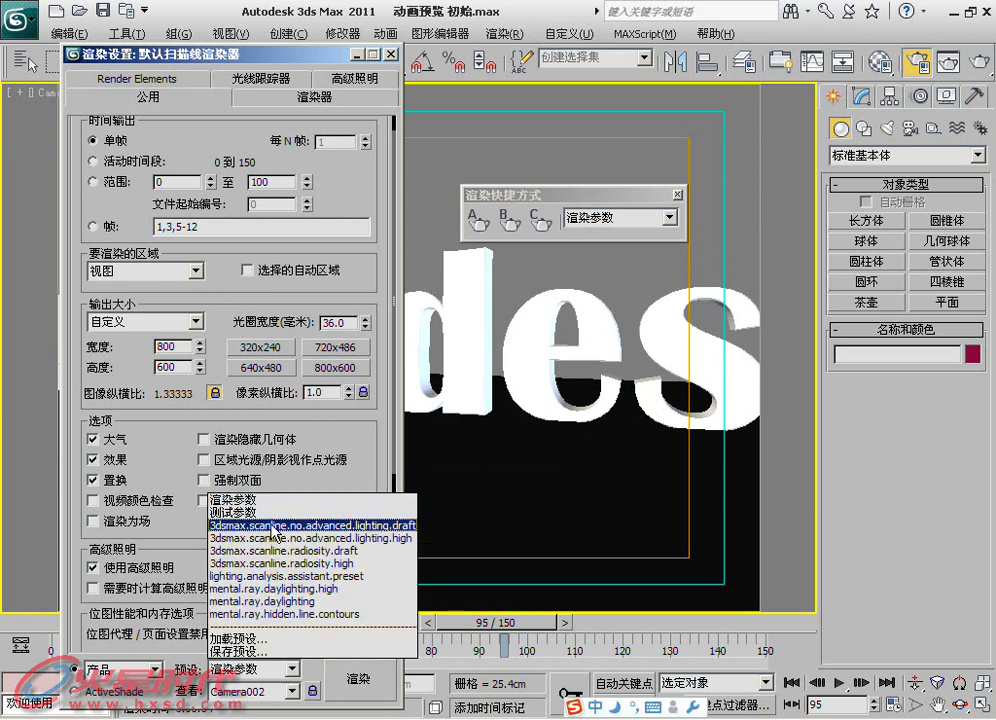
pyautogui.click(323, 512)
pyautogui.click(463, 480)
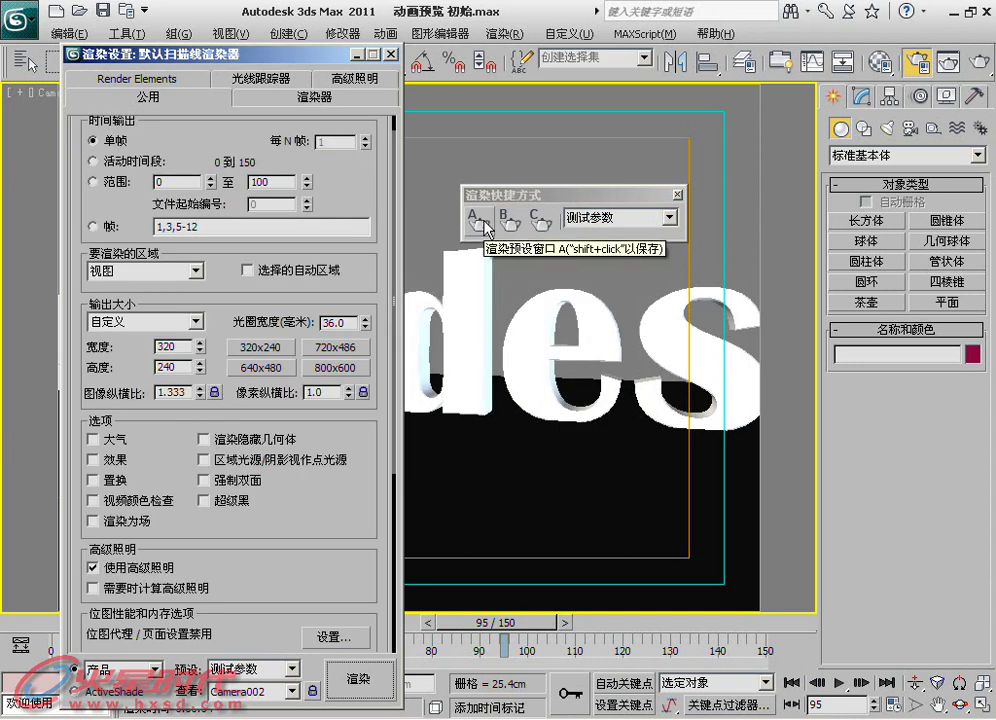
pyautogui.click(485, 230)
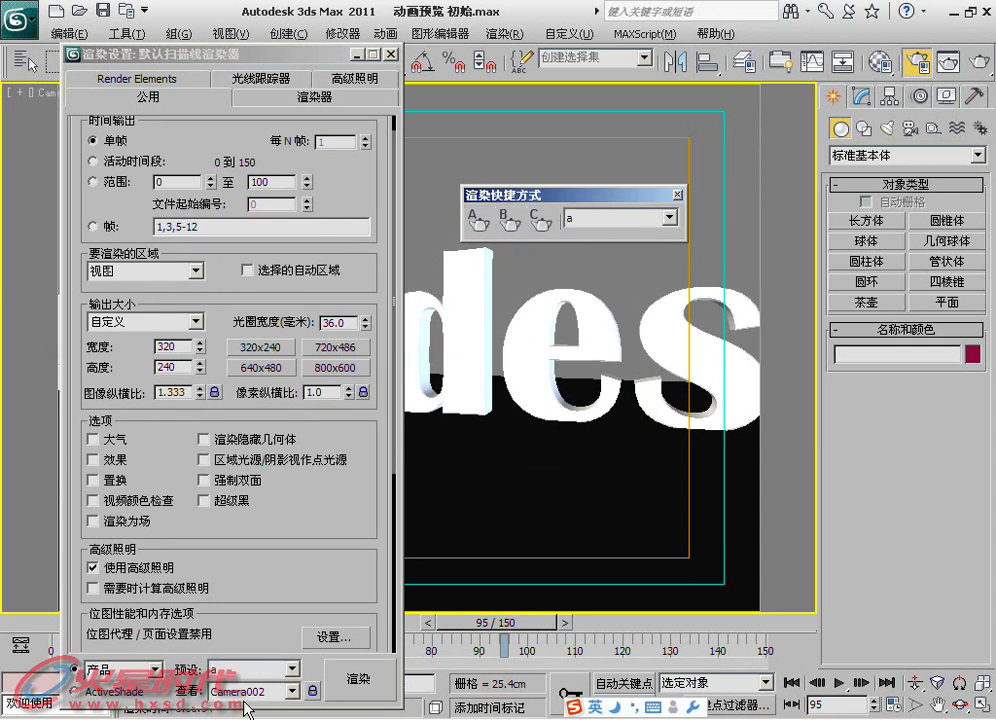
# Load the 渲染参数 preset and store it in render shortcut B
pyautogui.click(262, 668)
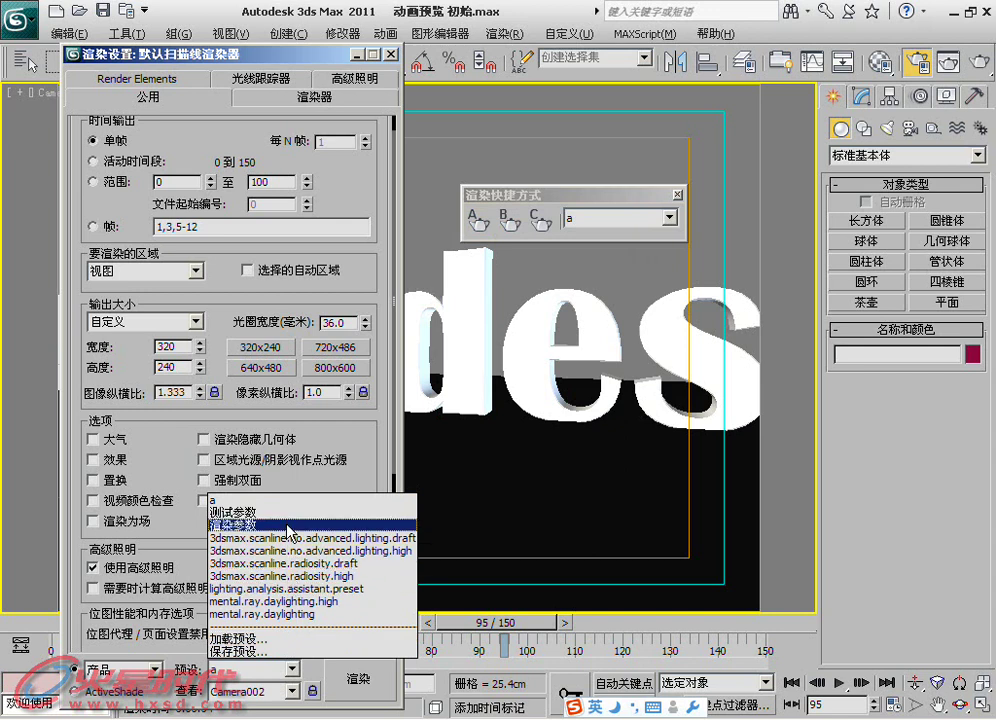
pyautogui.click(289, 524)
pyautogui.click(452, 475)
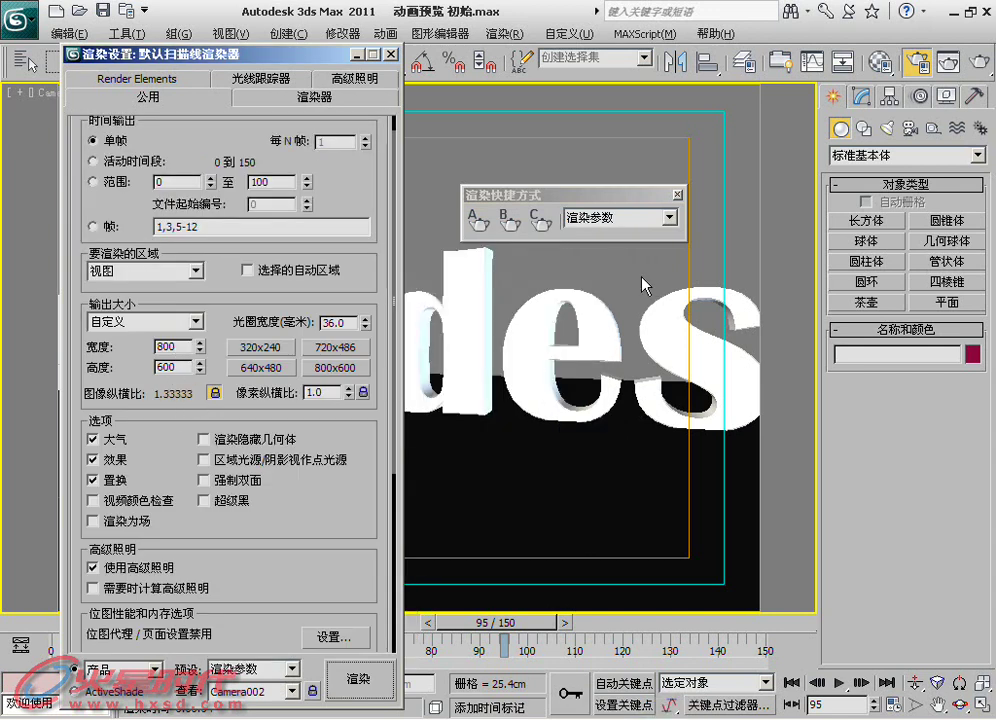
pyautogui.click(510, 222)
pyautogui.keyDown('shift'); pyautogui.click(510, 232); pyautogui.keyUp('shift')
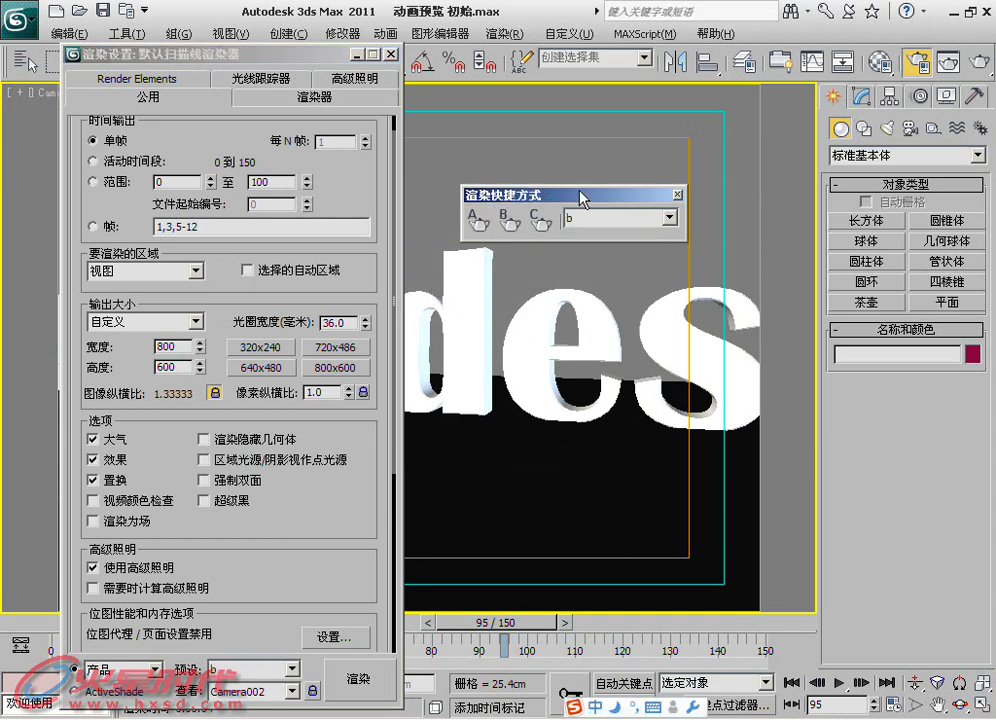
pyautogui.moveTo(585, 194); pyautogui.dragTo(607, 149)
pyautogui.click(502, 177)
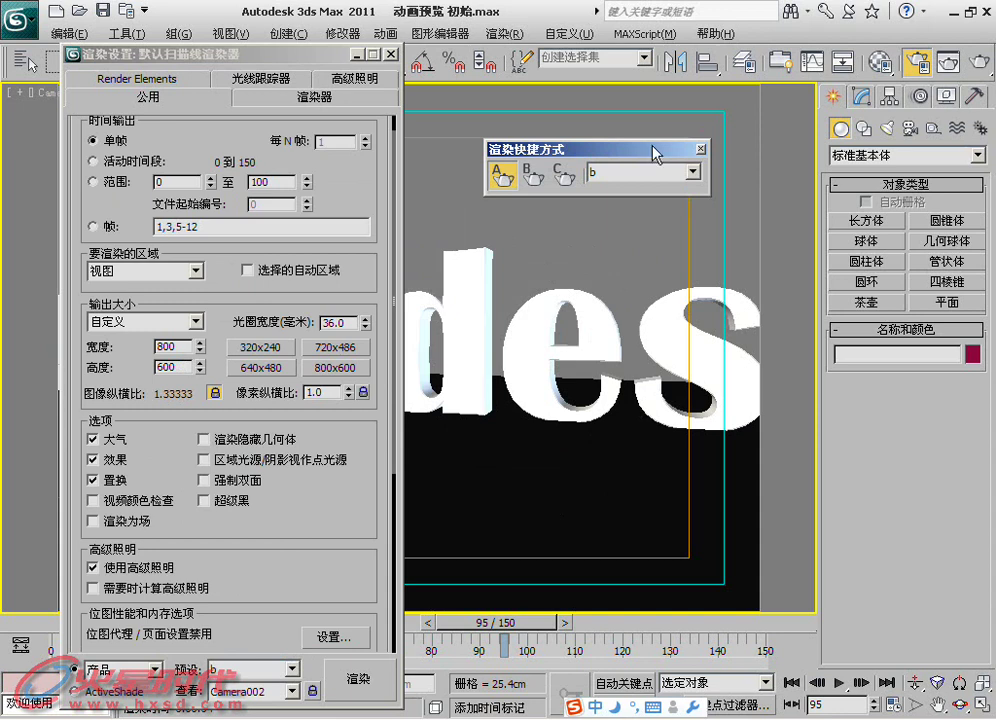
# Render Camera002 with shortcut a at 320×240, then with shortcut b at 800×600
pyautogui.click(503, 177)
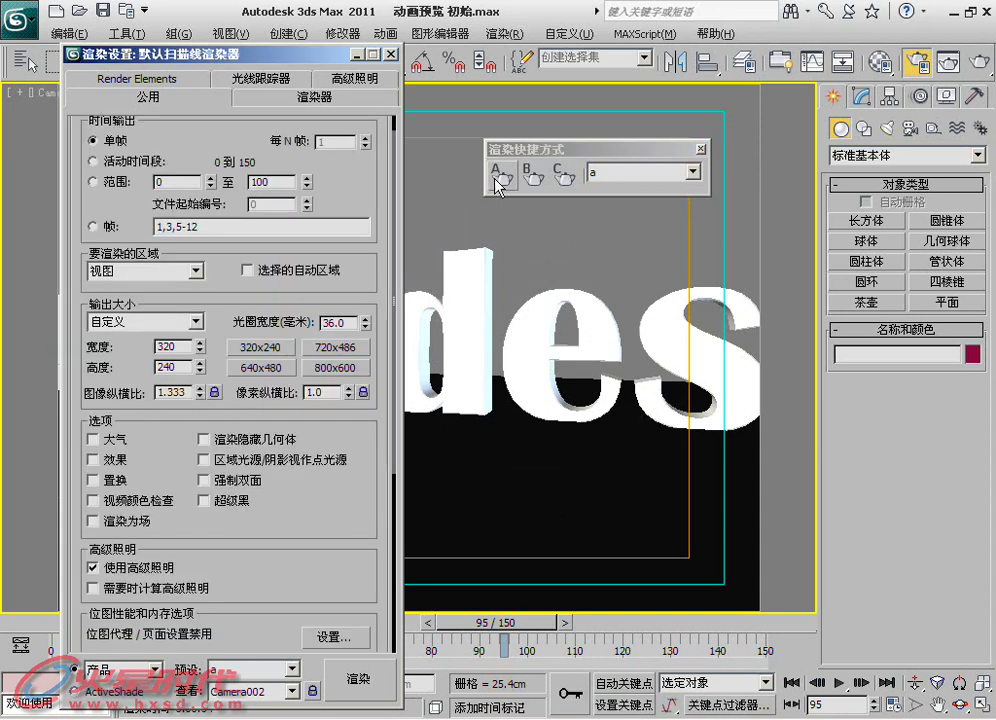
pyautogui.click(948, 62)
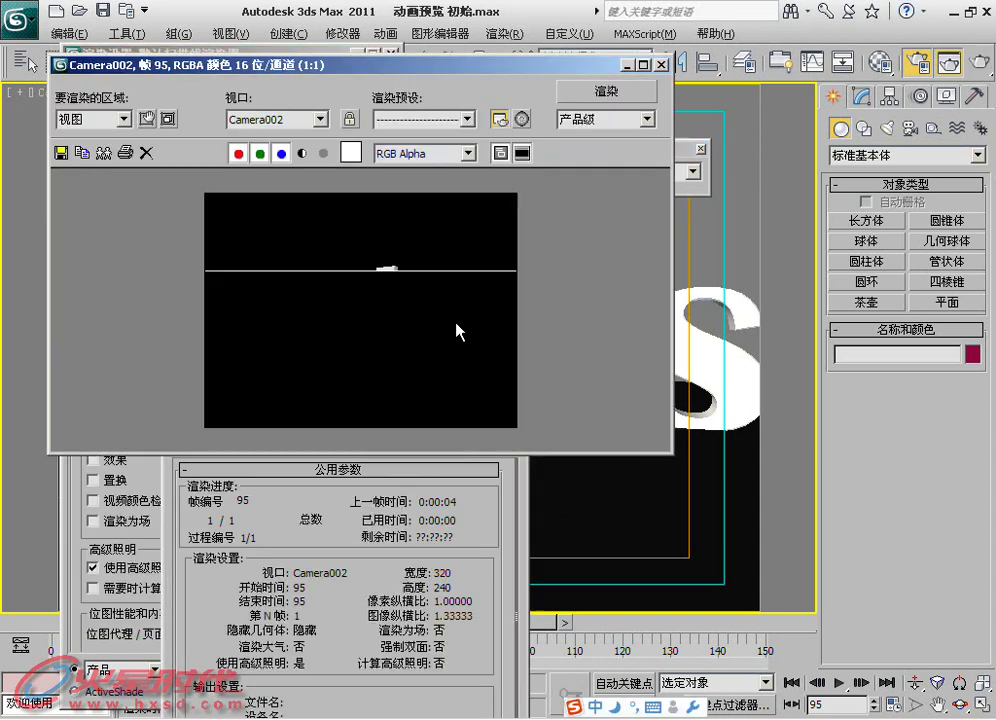
pyautogui.click(660, 64)
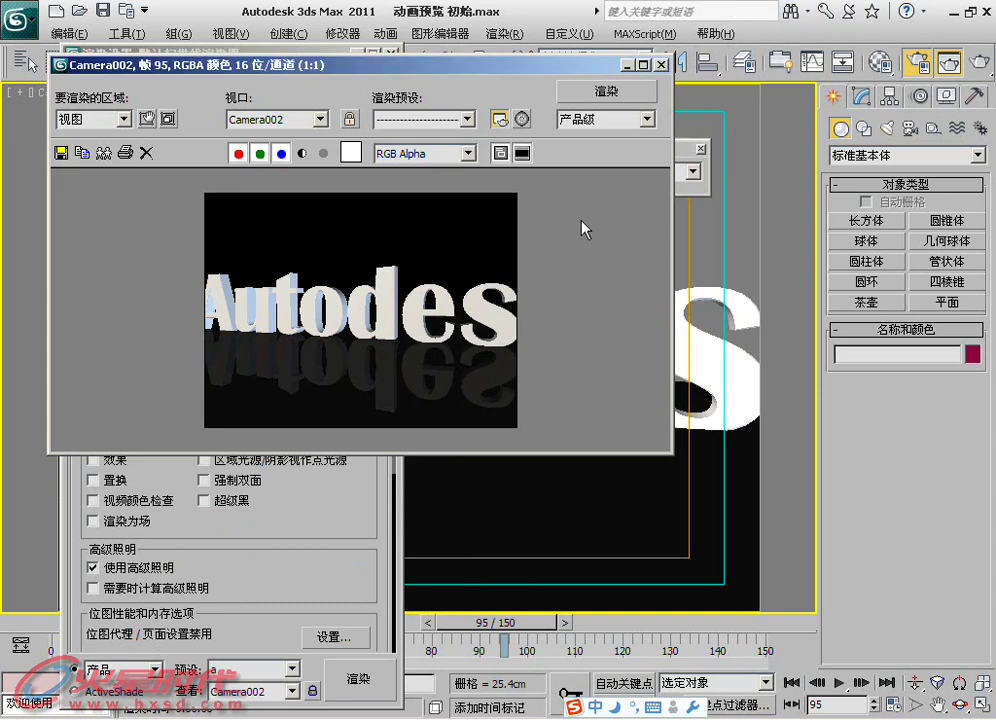
pyautogui.click(536, 184)
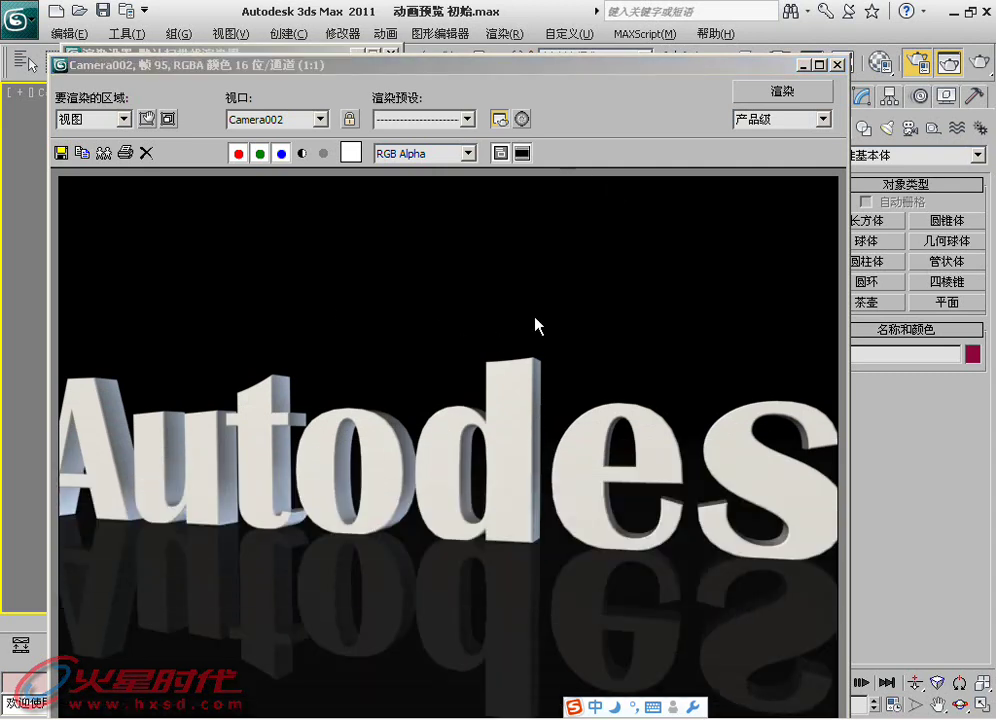
pyautogui.click(803, 64)
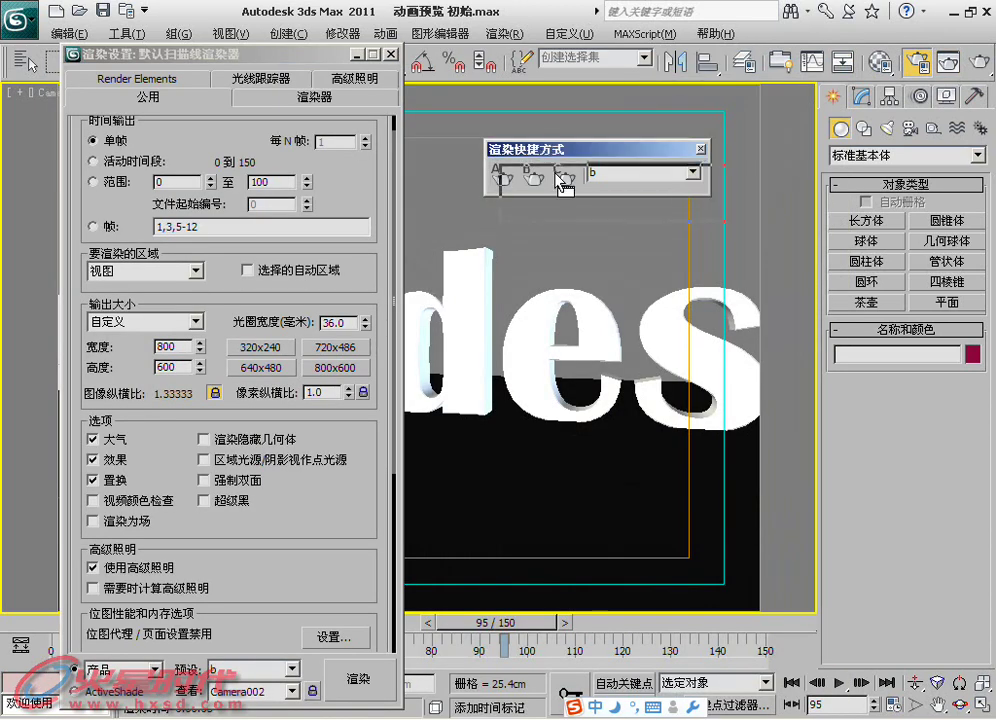
# Dock shortcut buttons A and B into the main toolbar and close the emptied floater
pyautogui.moveTo(535, 155); pyautogui.dragTo(553, 181)
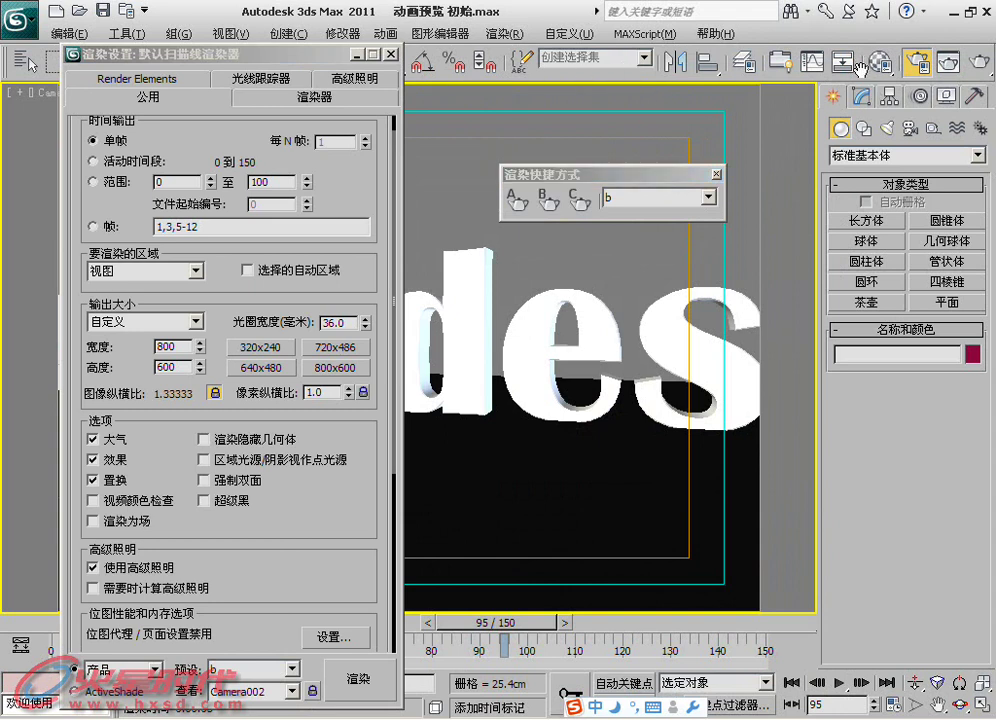
pyautogui.moveTo(615, 184); pyautogui.dragTo(659, 213)
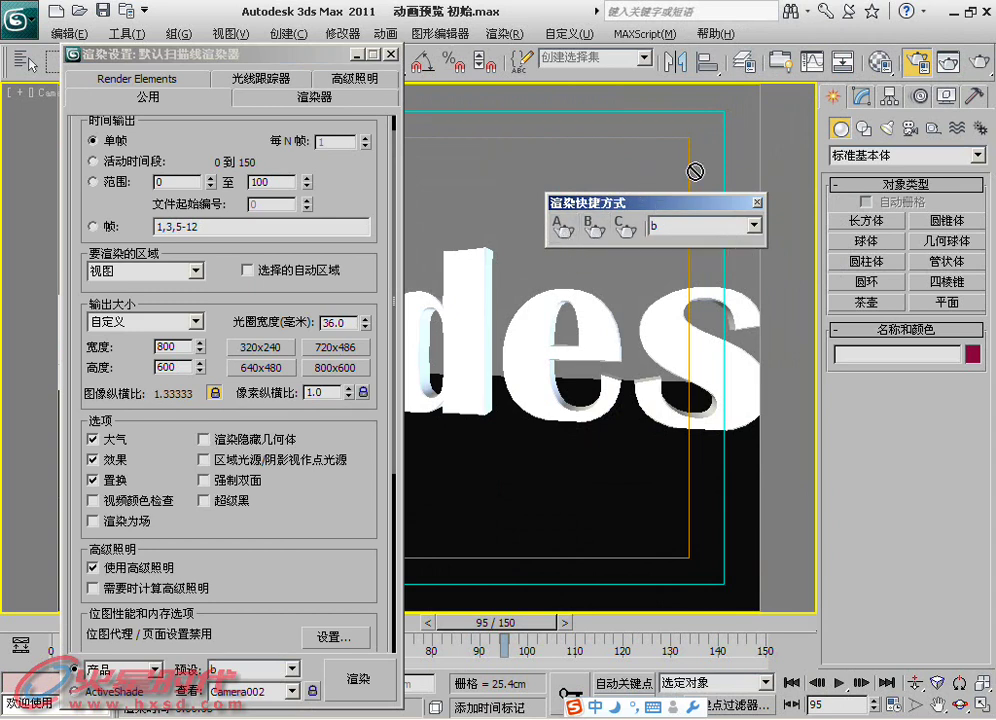
pyautogui.keyDown('alt'); pyautogui.moveTo(880, 80); pyautogui.dragTo(876, 62); pyautogui.keyUp('alt')
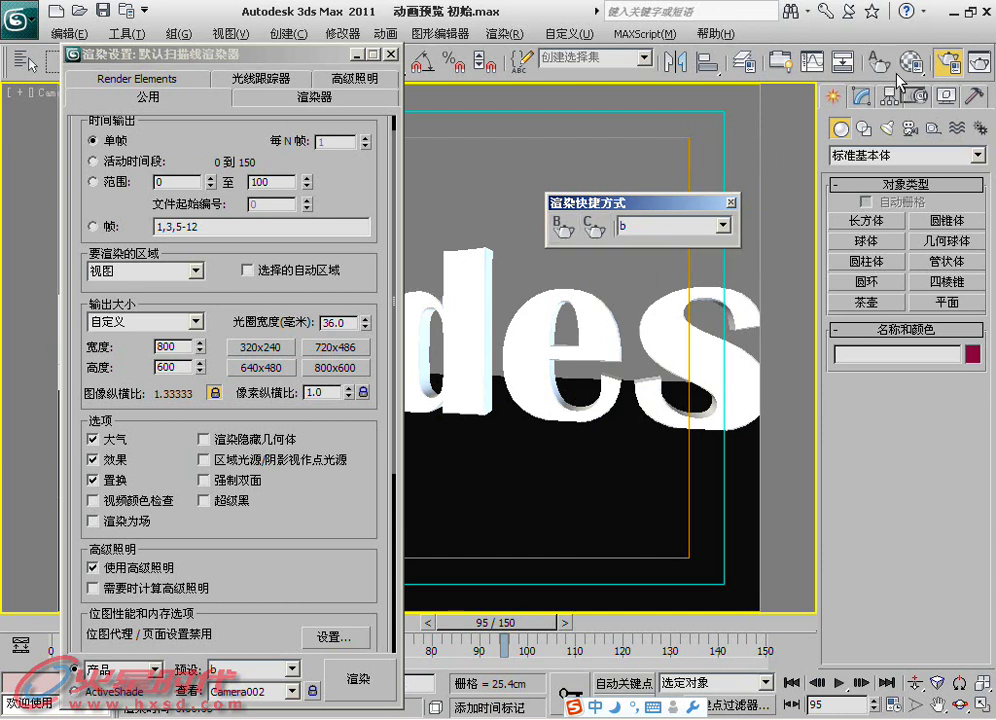
pyautogui.keyDown('alt'); pyautogui.moveTo(563, 226); pyautogui.dragTo(909, 62); pyautogui.keyUp('alt')
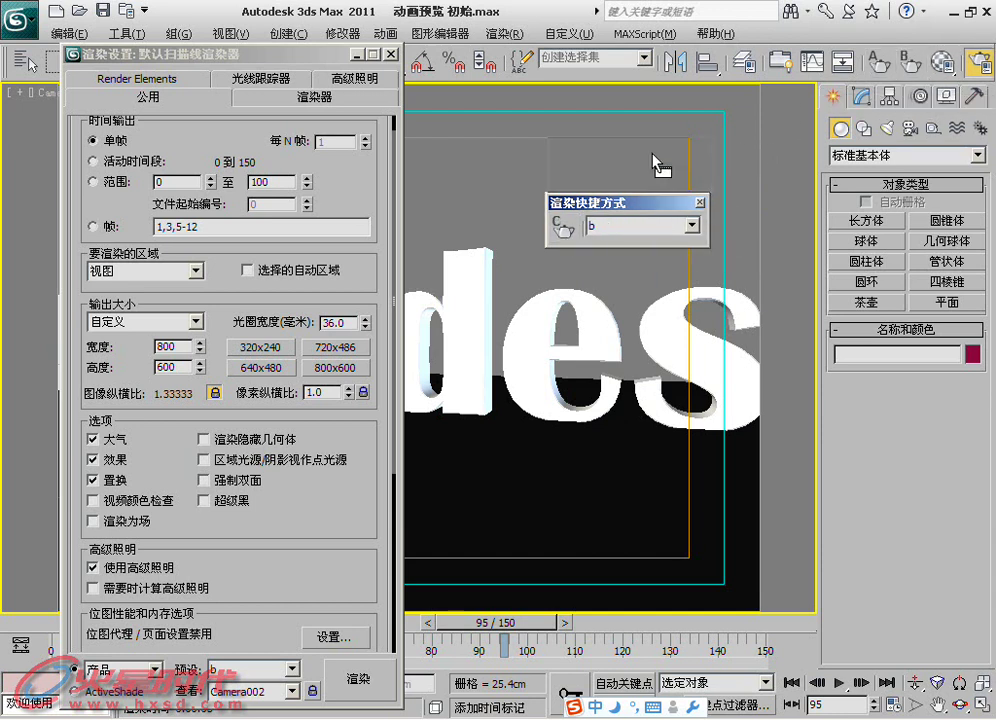
pyautogui.moveTo(657, 194); pyautogui.dragTo(659, 139)
pyautogui.click(701, 147)
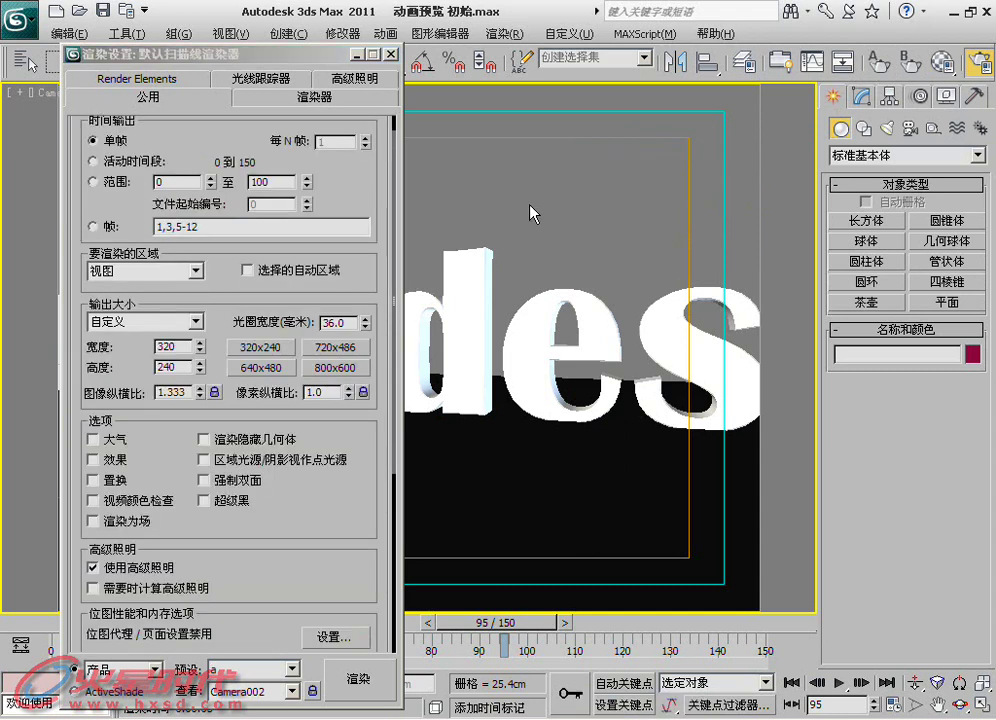
# Test-render Camera002 at frame 95 twice, then close the frame and Render Setup windows
pyautogui.write('Q')
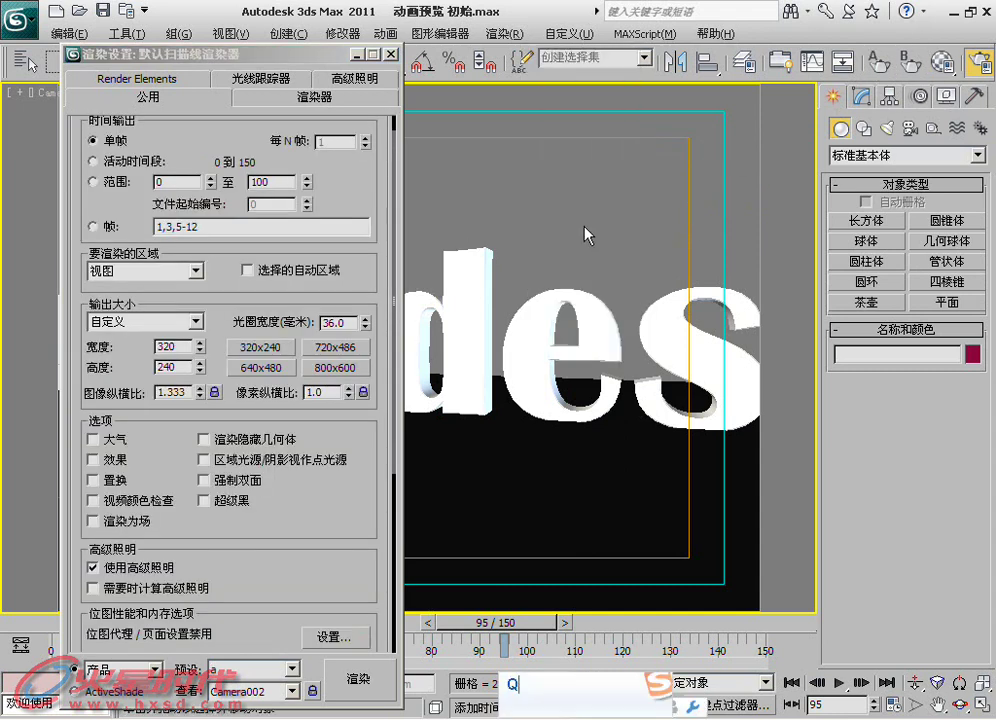
pyautogui.hotkey('shift', 'q')
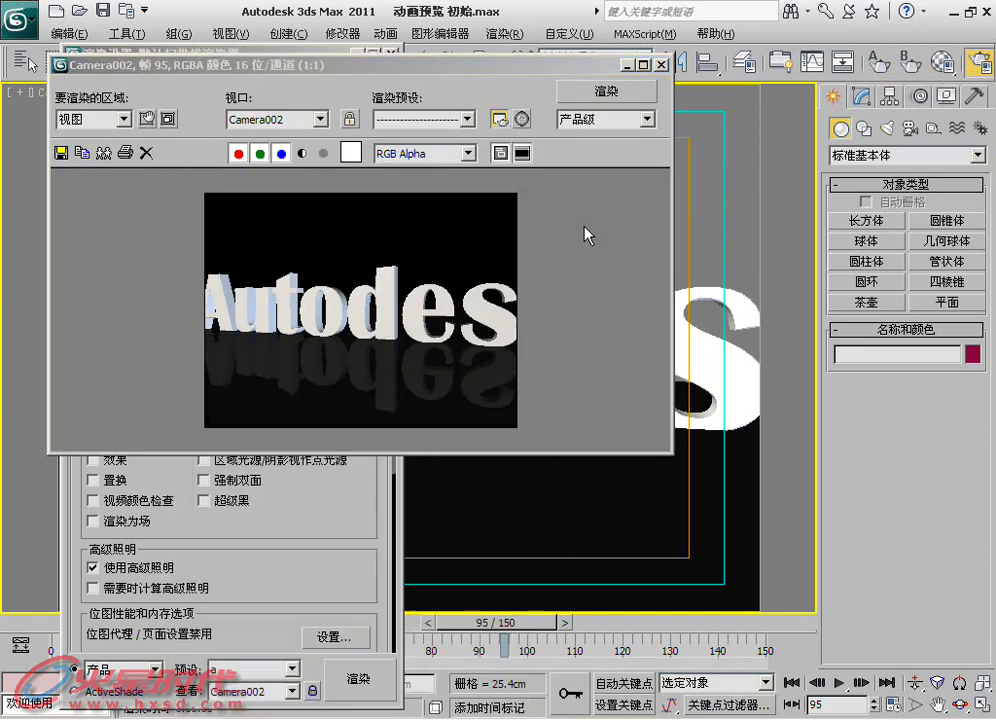
pyautogui.click(661, 65)
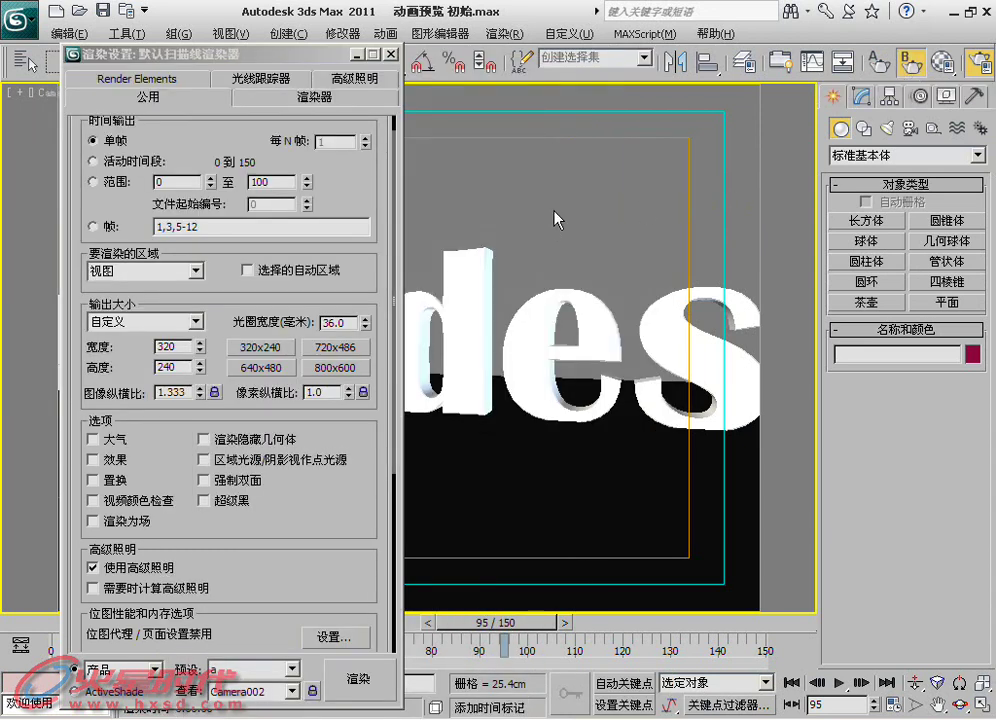
pyautogui.hotkey('shift', 'q')
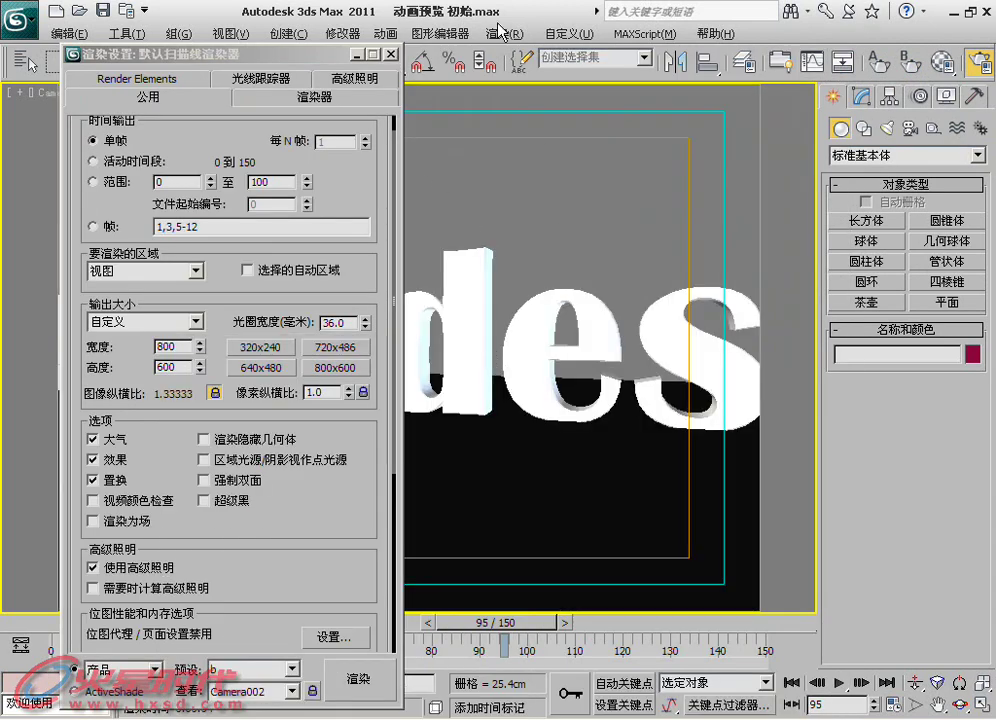
pyautogui.click(390, 54)
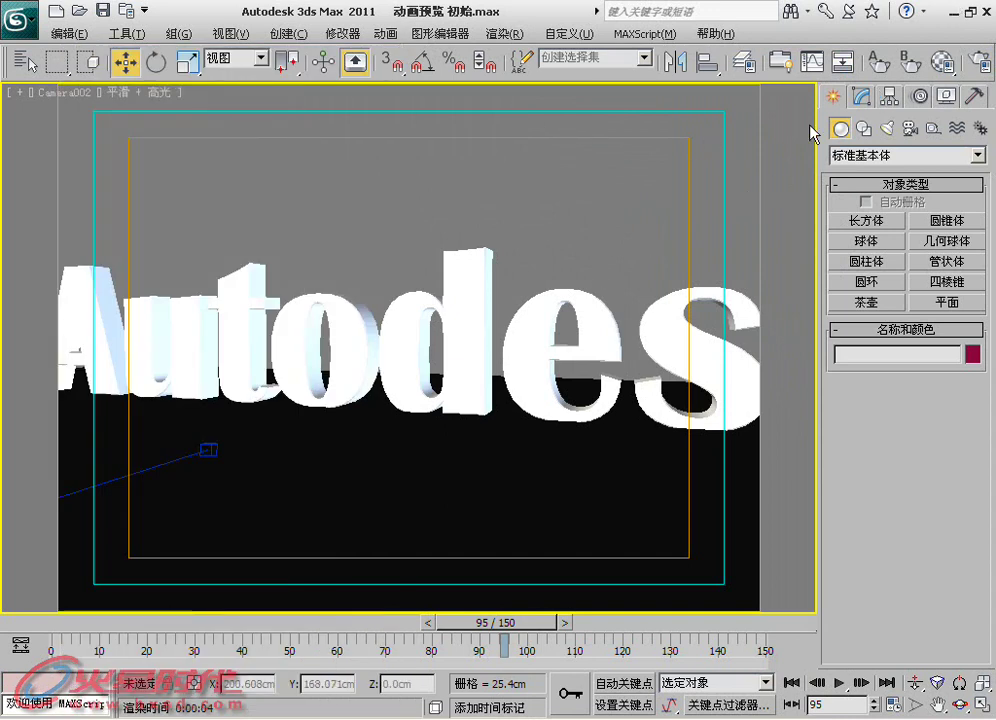
pyautogui.click(567, 33)
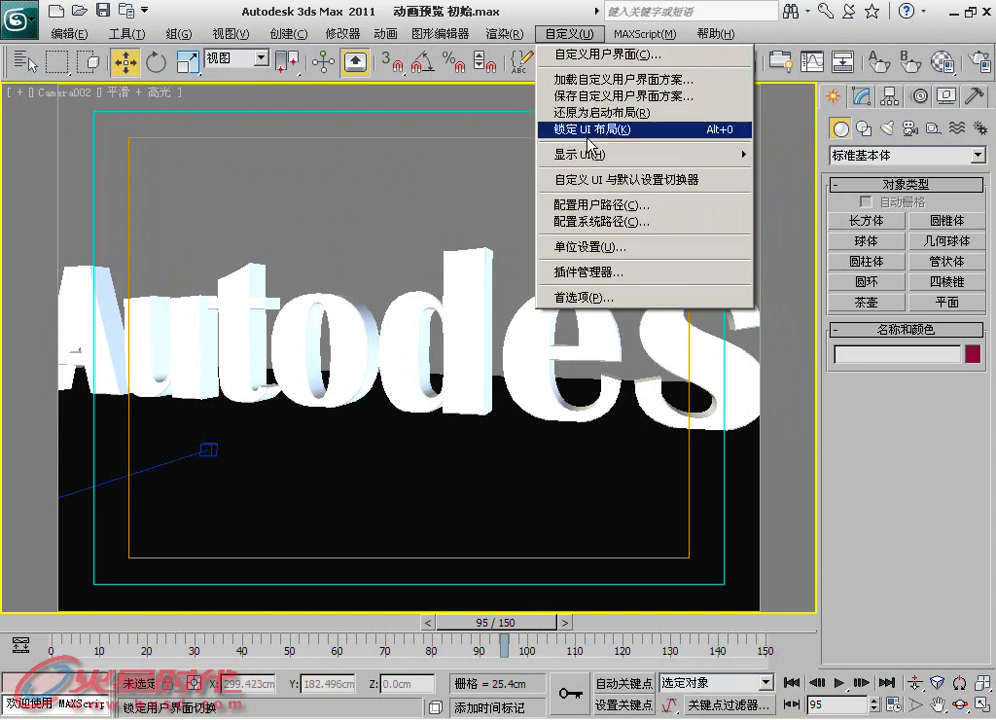
pyautogui.click(528, 18)
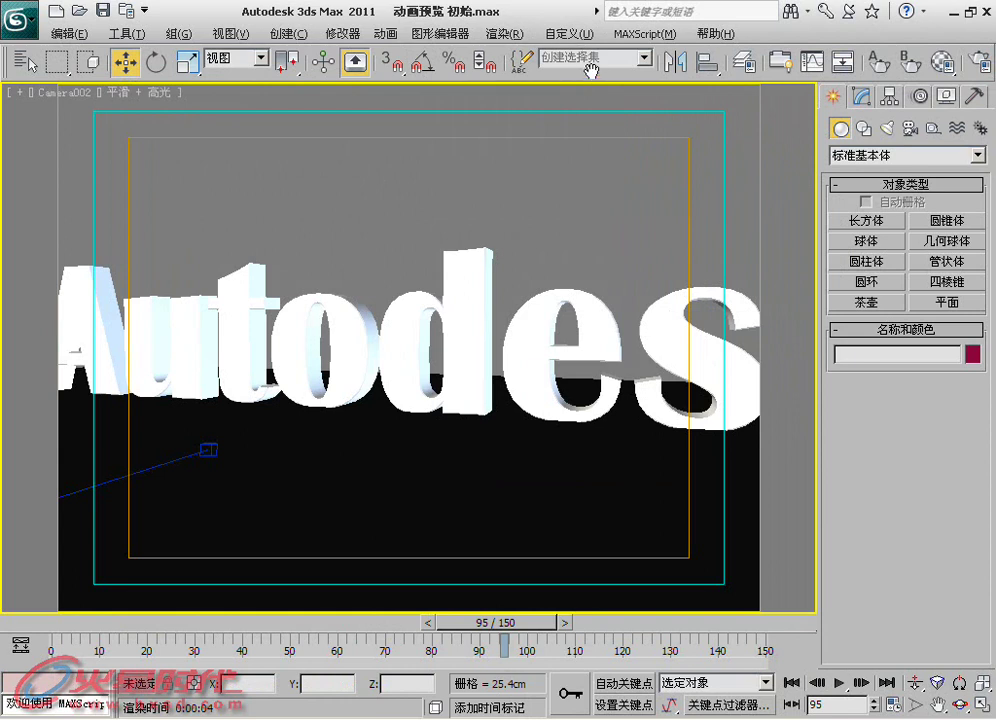
pyautogui.moveTo(591, 68); pyautogui.dragTo(527, 68)
pyautogui.click(563, 33)
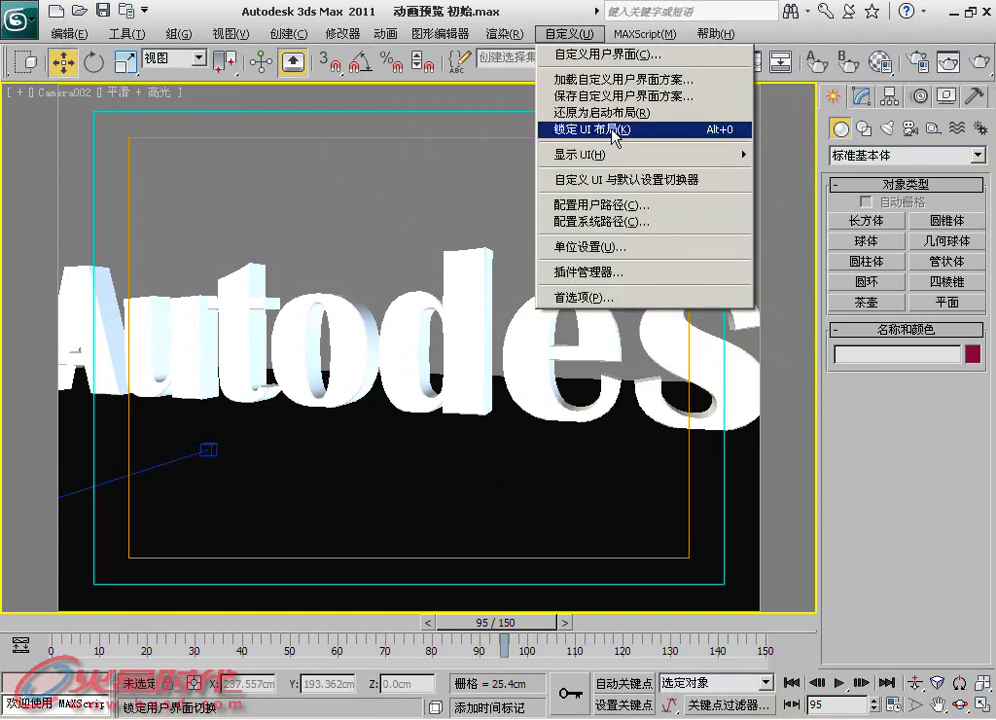
pyautogui.click(518, 14)
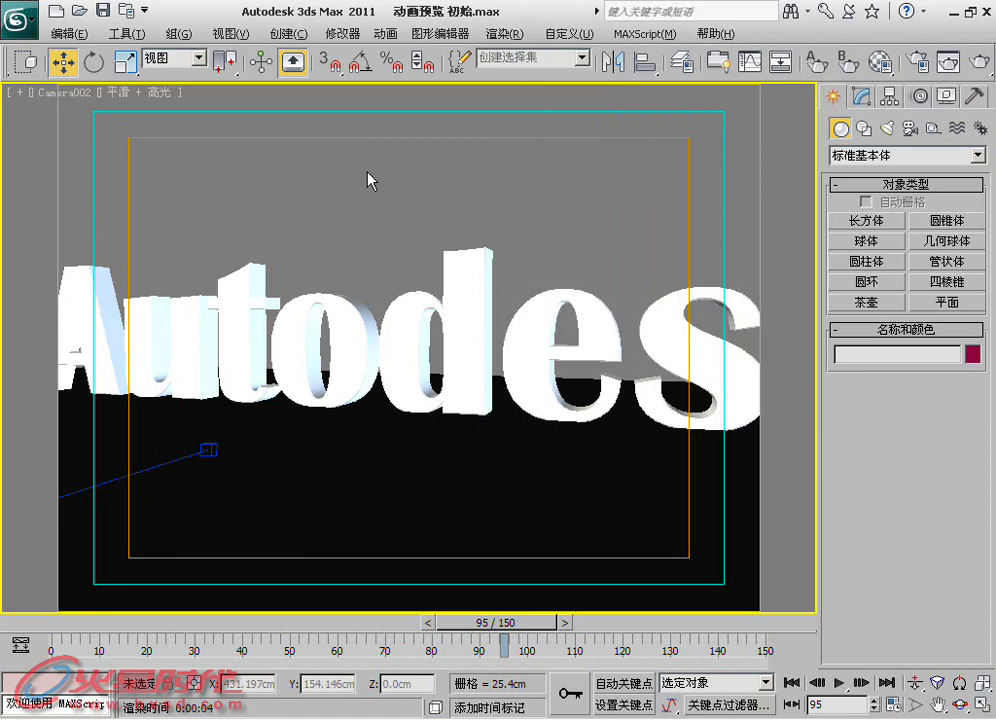
# At frame 129, select the d, e, s and k letters and hide them, leaving Auto
pyautogui.click(451, 307)
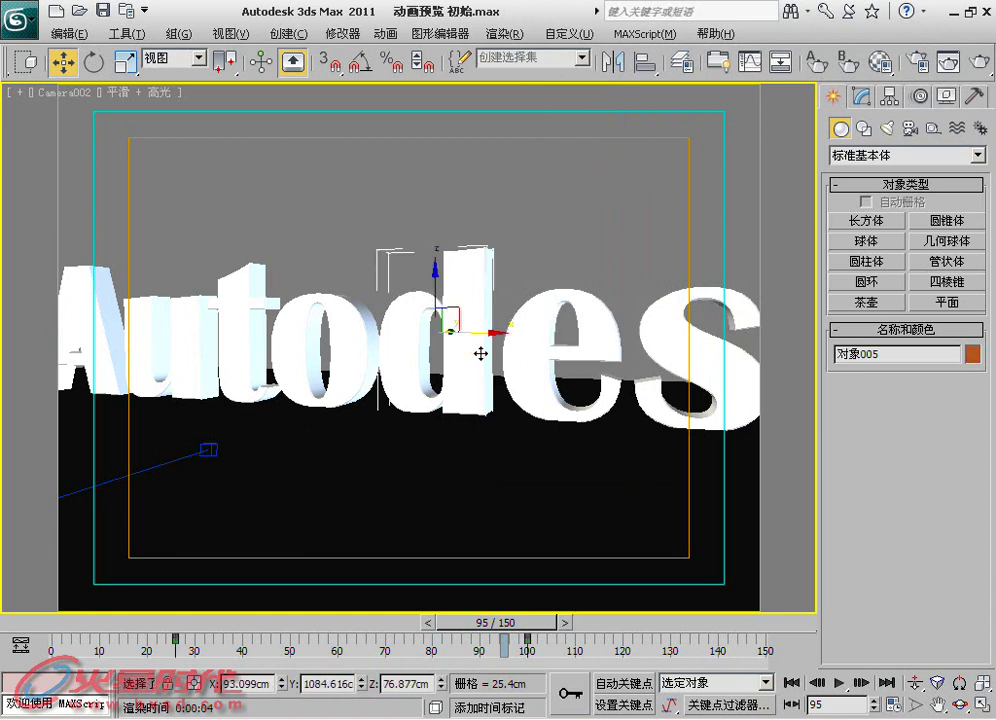
pyautogui.moveTo(508, 622); pyautogui.dragTo(660, 627)
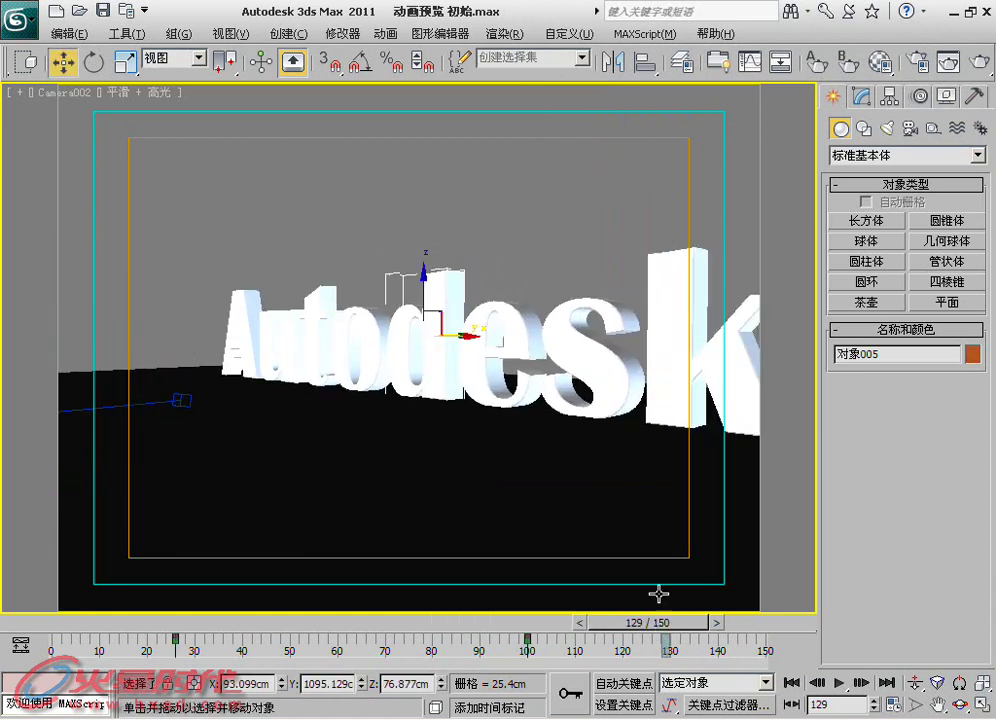
pyautogui.keyDown('ctrl'); pyautogui.click(509, 319); pyautogui.keyUp('ctrl')
pyautogui.keyDown('ctrl'); pyautogui.click(574, 324); pyautogui.keyUp('ctrl')
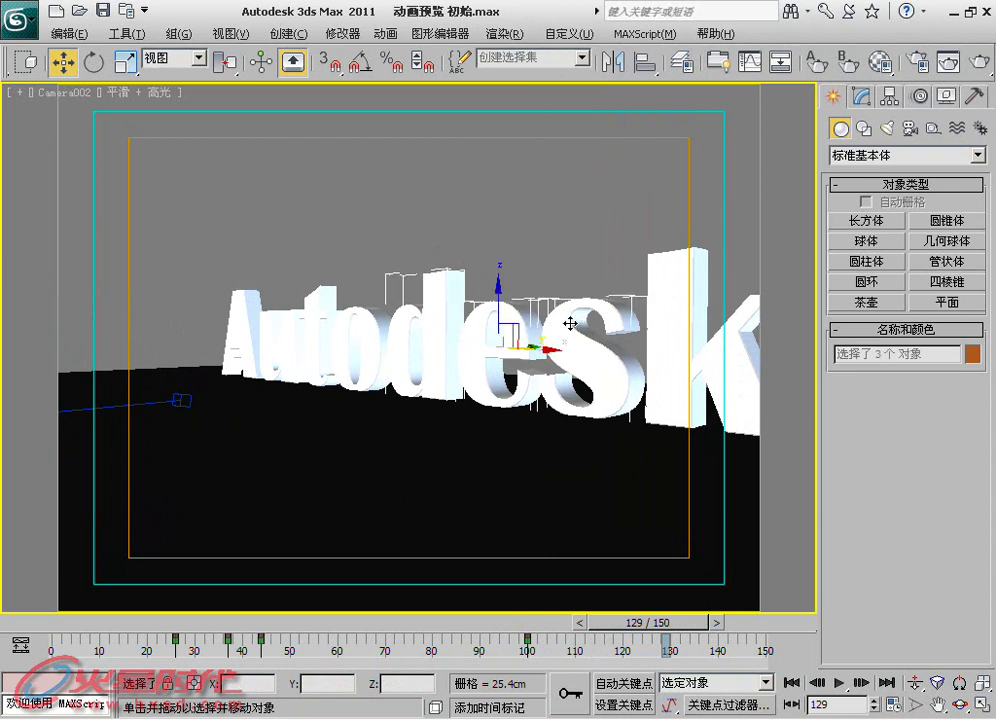
pyautogui.keyDown('ctrl'); pyautogui.click(688, 327); pyautogui.keyUp('ctrl')
pyautogui.rightClick(597, 306)
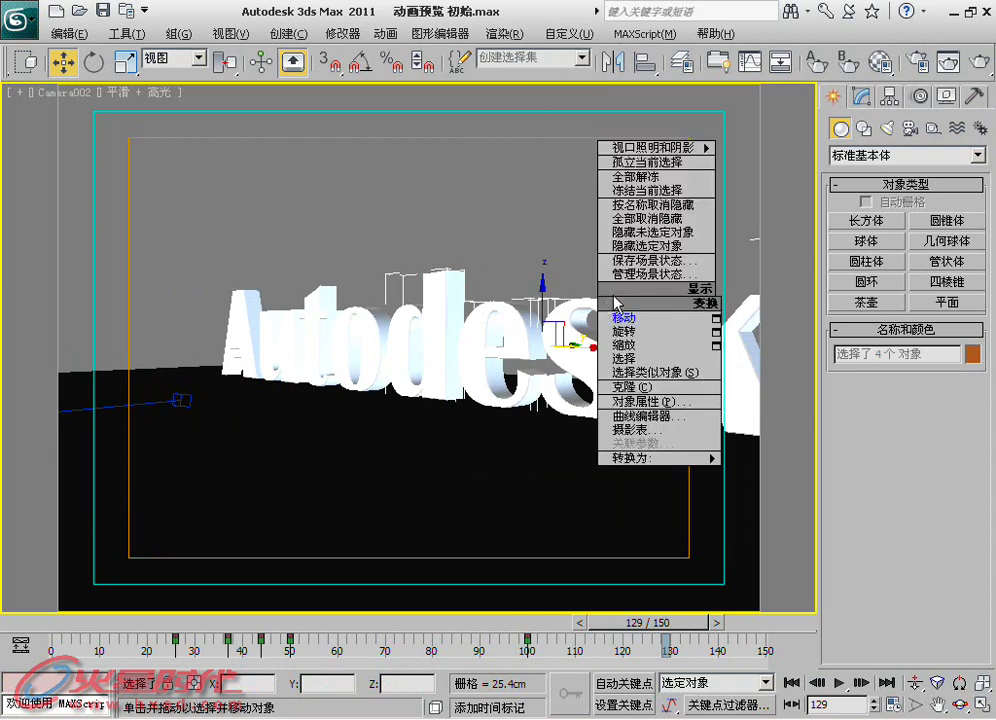
pyautogui.click(638, 246)
pyautogui.rightClick(522, 274)
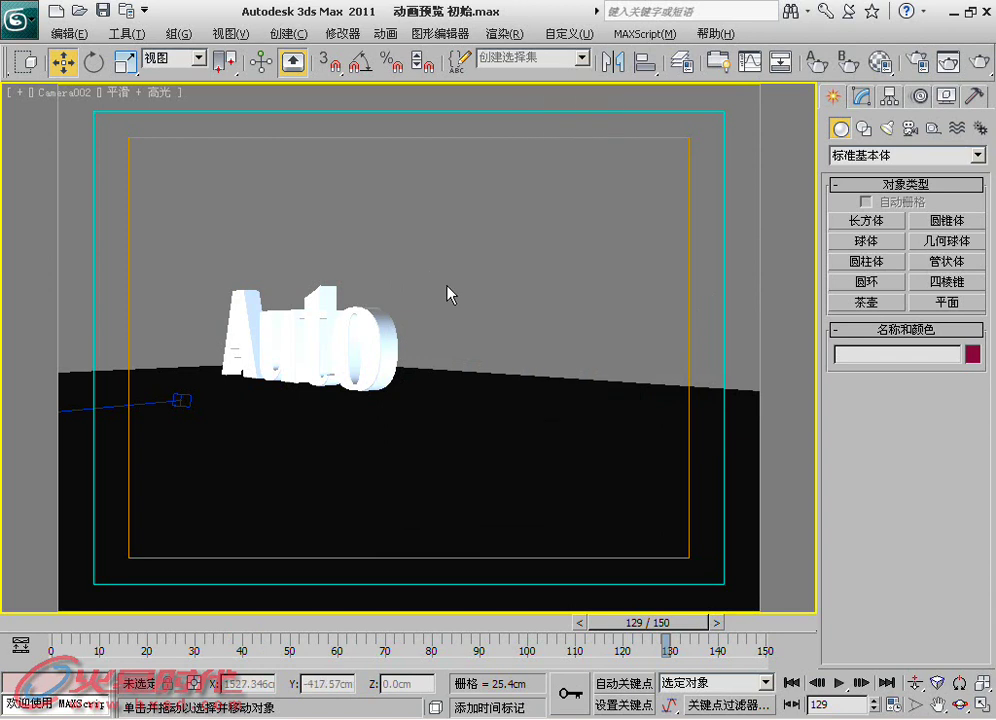
# Save the current Auto-only scene through the viewport menu as scene state 'auto'
pyautogui.rightClick(514, 321)
pyautogui.click(578, 285)
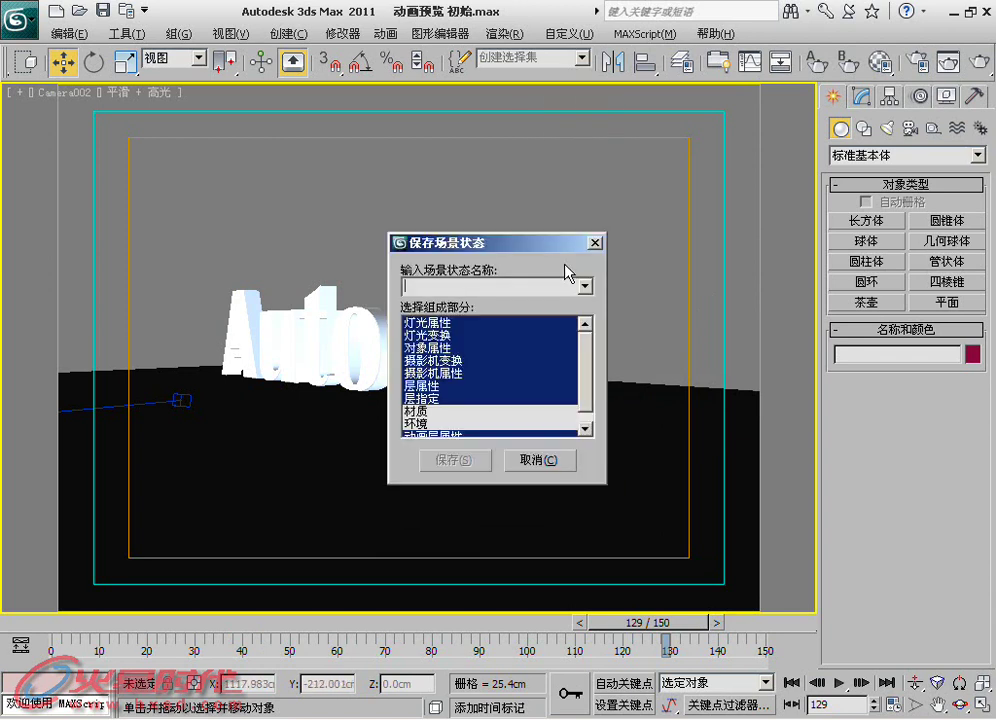
pyautogui.write('auto')
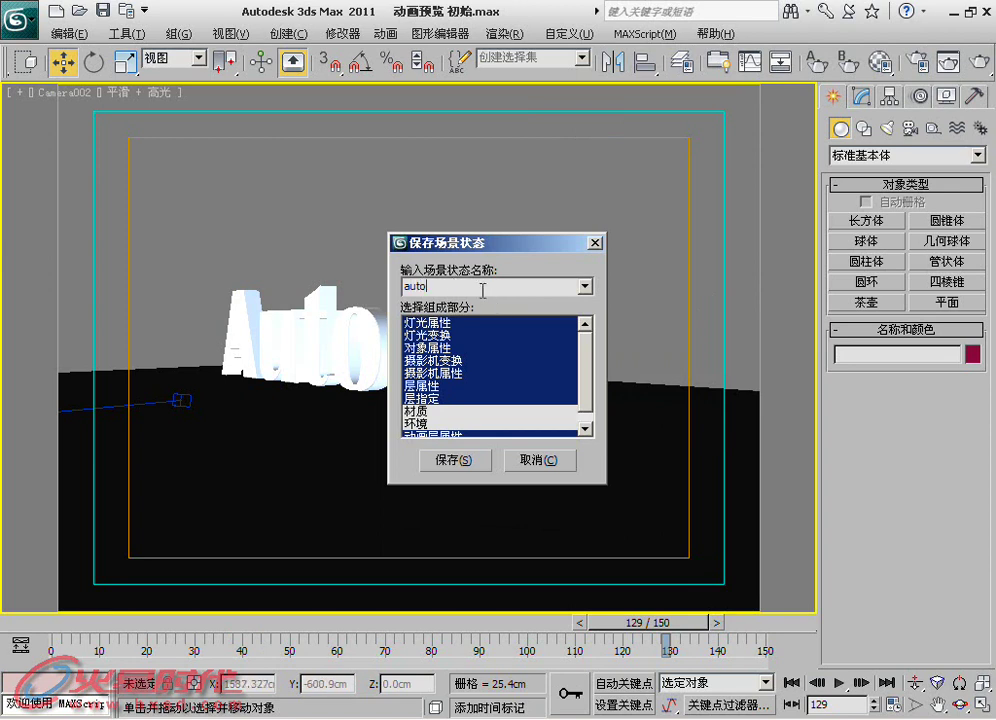
pyautogui.doubleClick(482, 287)
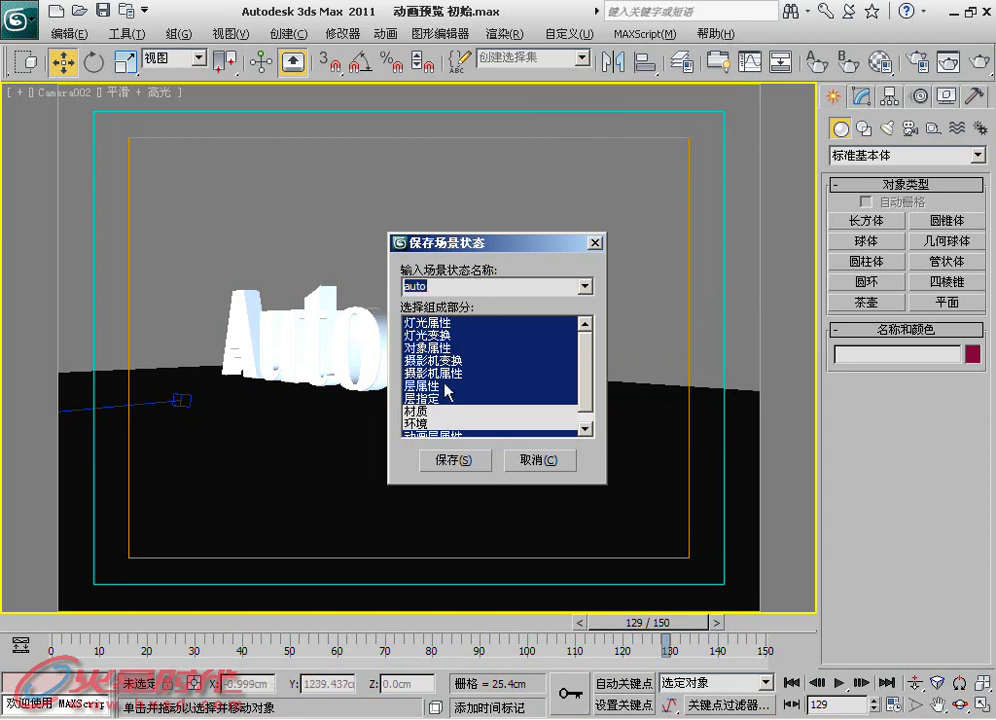
pyautogui.click(463, 462)
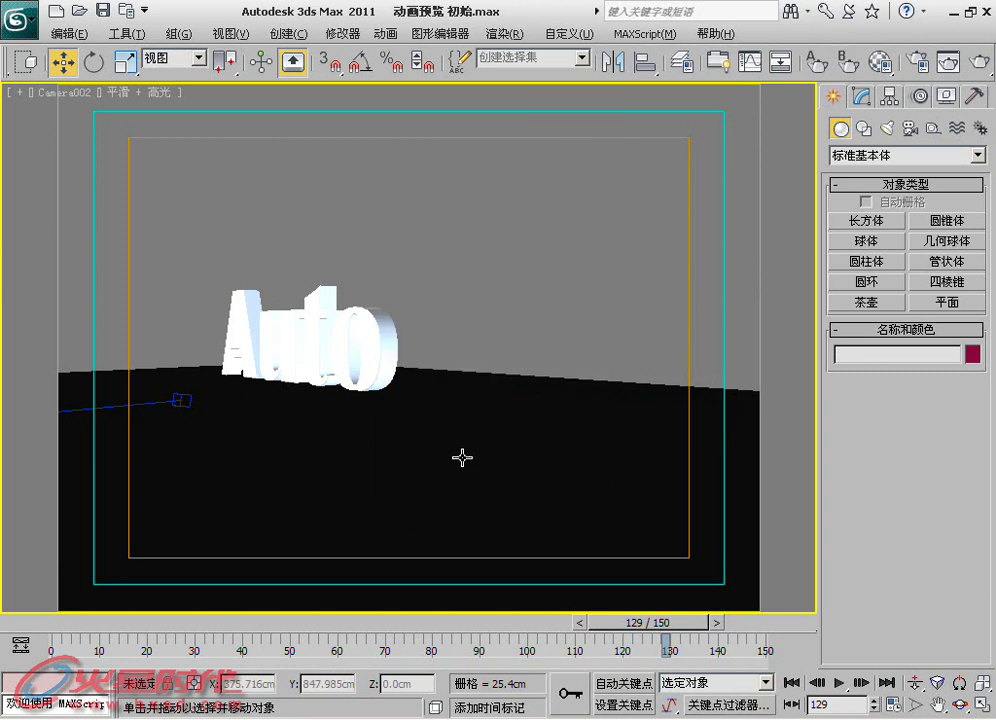
# Unhide all objects to restore the full Autodesk text
pyautogui.rightClick(502, 269)
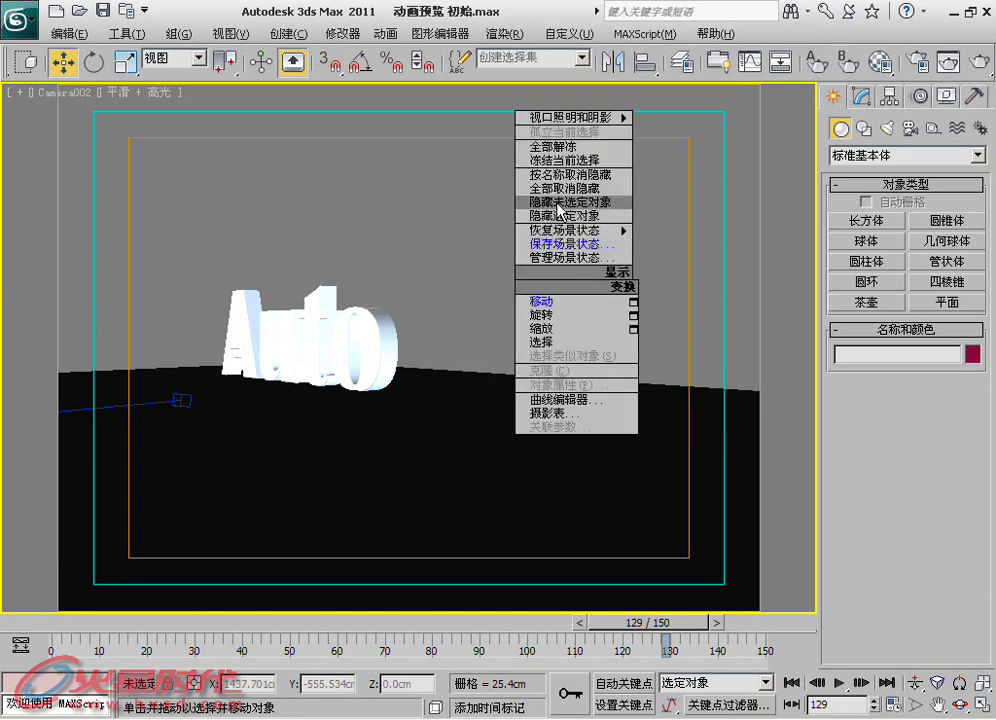
pyautogui.click(565, 201)
pyautogui.rightClick(522, 258)
pyautogui.click(575, 175)
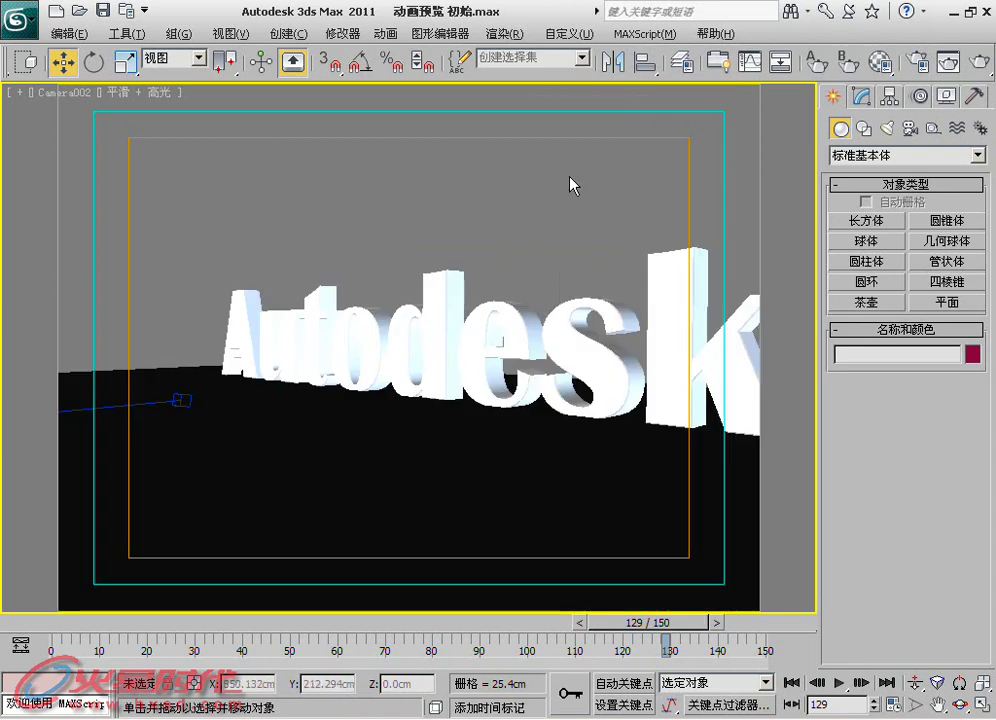
# Save the full scene as a scene state named 'autodesk'
pyautogui.rightClick(548, 218)
pyautogui.click(602, 188)
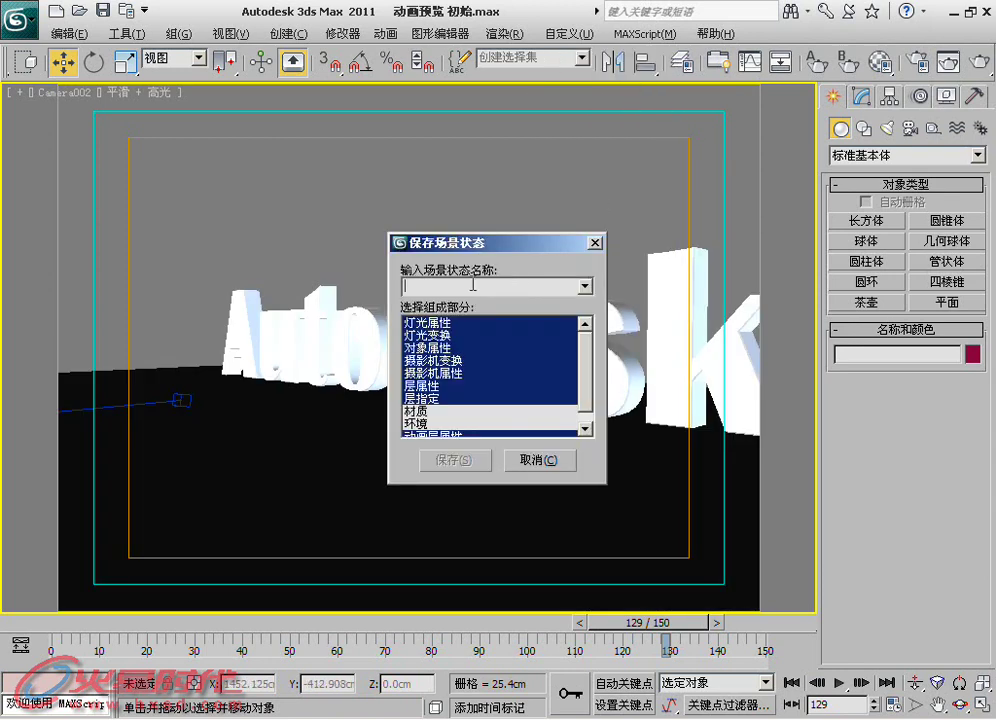
pyautogui.write('autodesk')
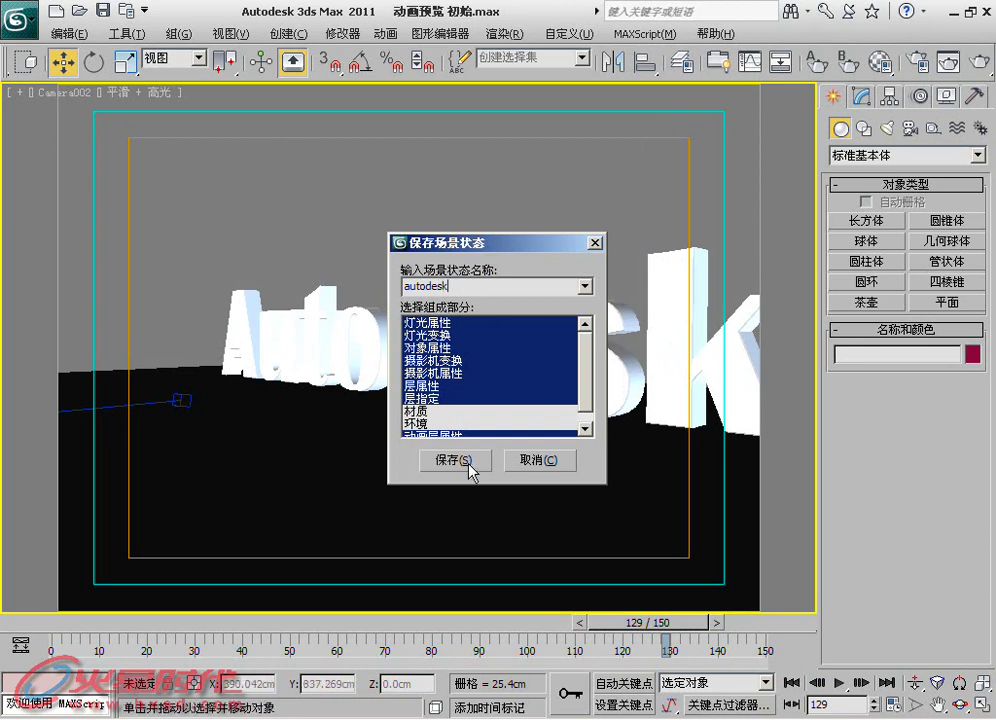
pyautogui.click(470, 463)
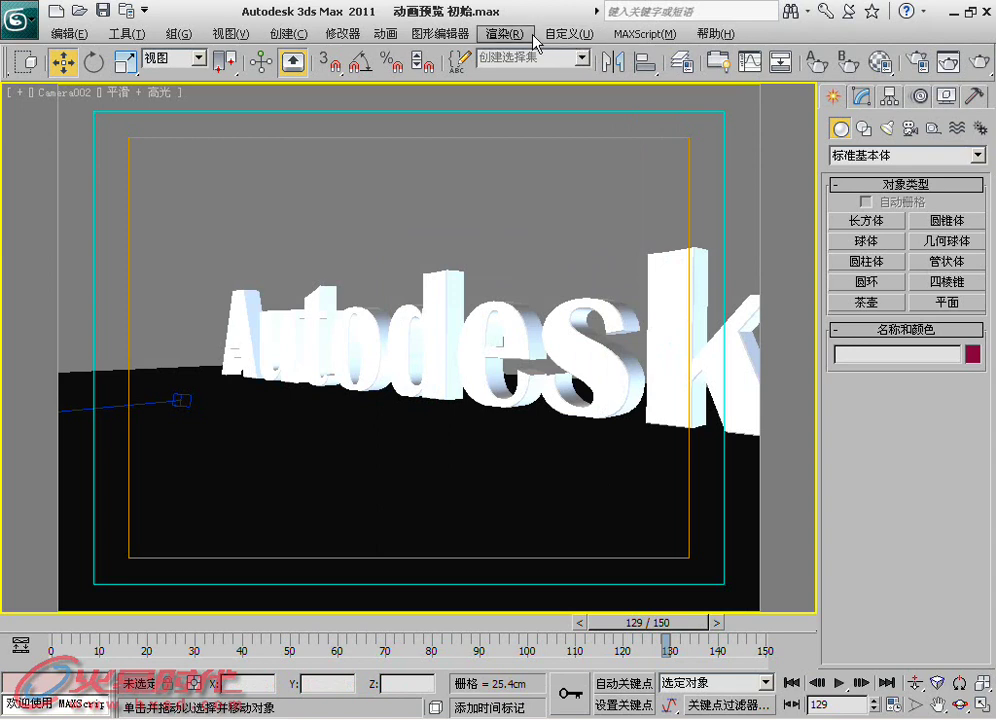
# Open Batch Render and add two views, View01 and View02, to the queue
pyautogui.click(503, 33)
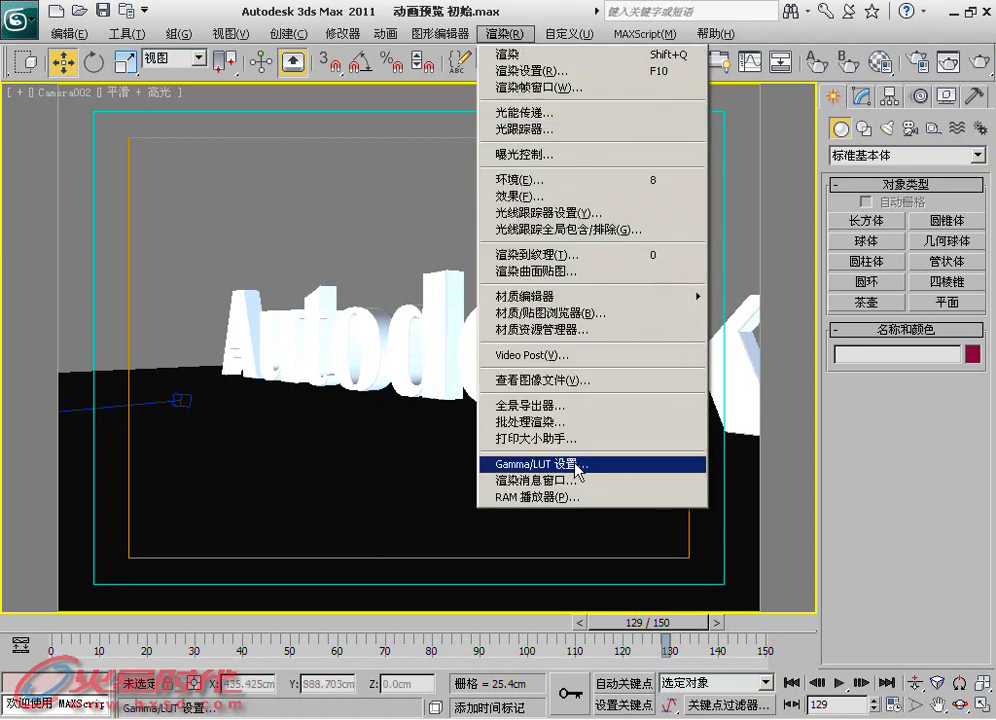
pyautogui.click(573, 427)
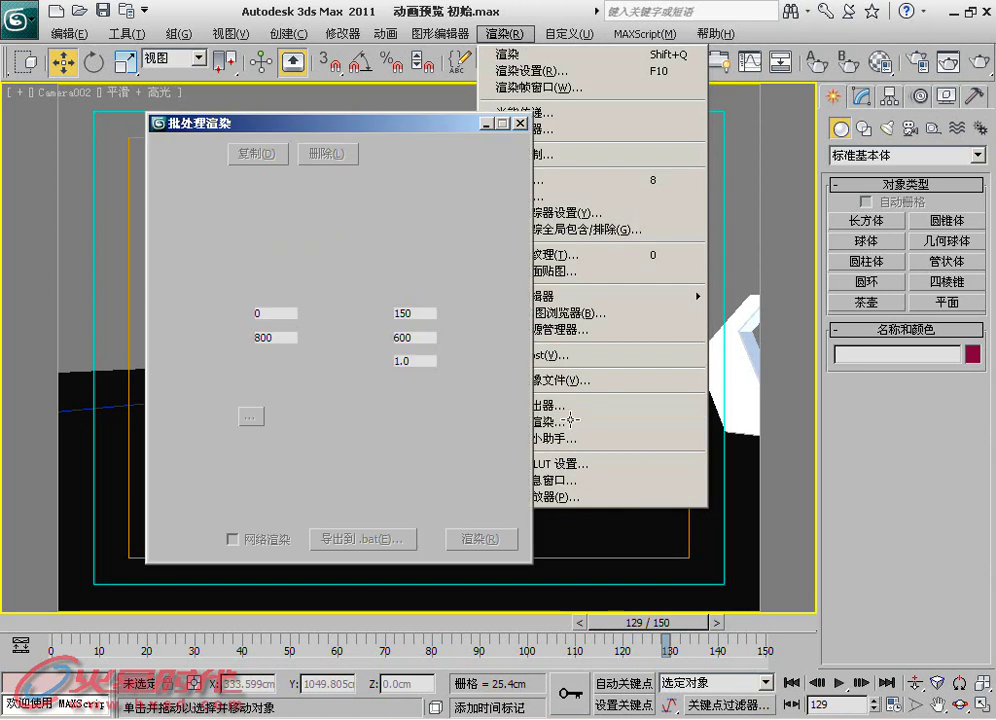
pyautogui.moveTo(340, 126); pyautogui.dragTo(330, 117)
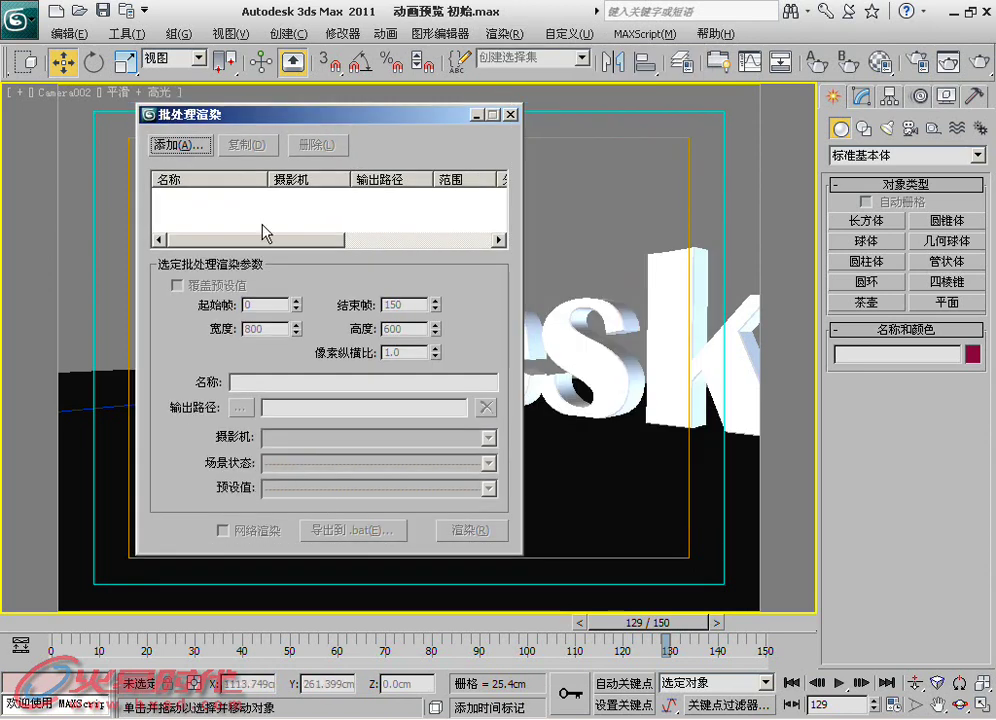
pyautogui.click(205, 146)
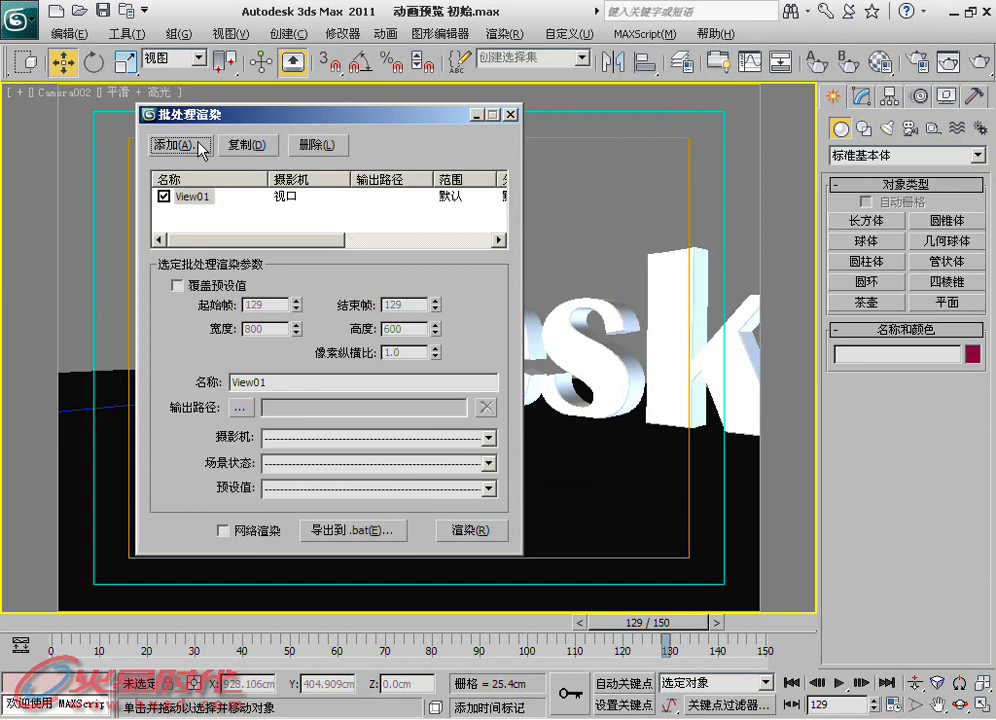
pyautogui.click(200, 148)
# Set the camera of both View01 and View02 to Camera002
pyautogui.click(192, 196)
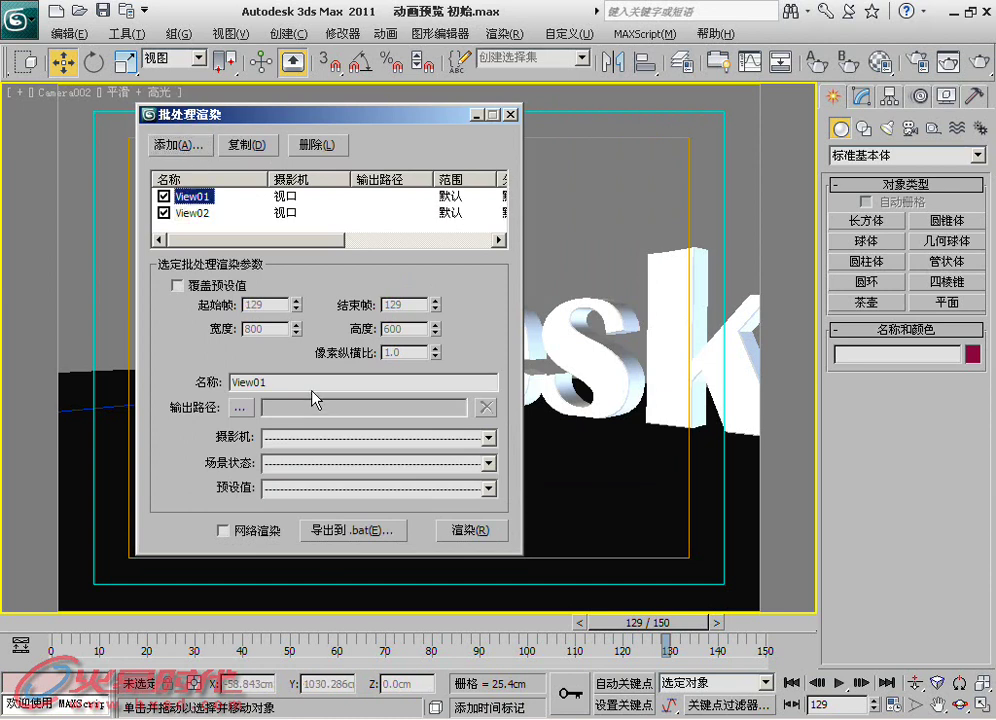
pyautogui.click(329, 438)
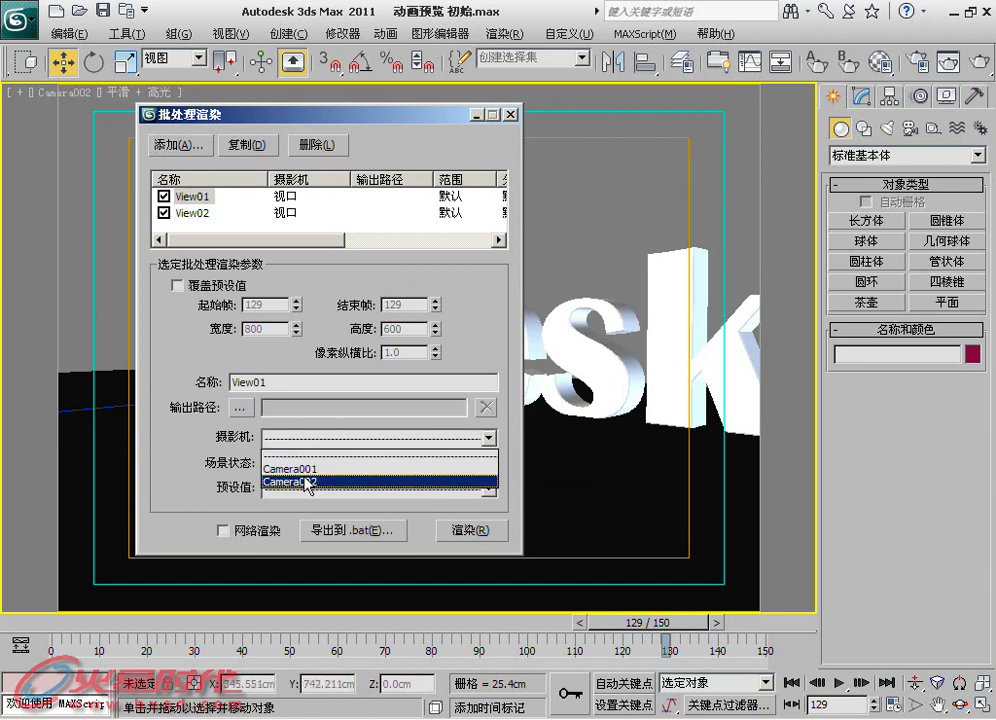
pyautogui.click(333, 480)
pyautogui.click(237, 213)
pyautogui.click(289, 438)
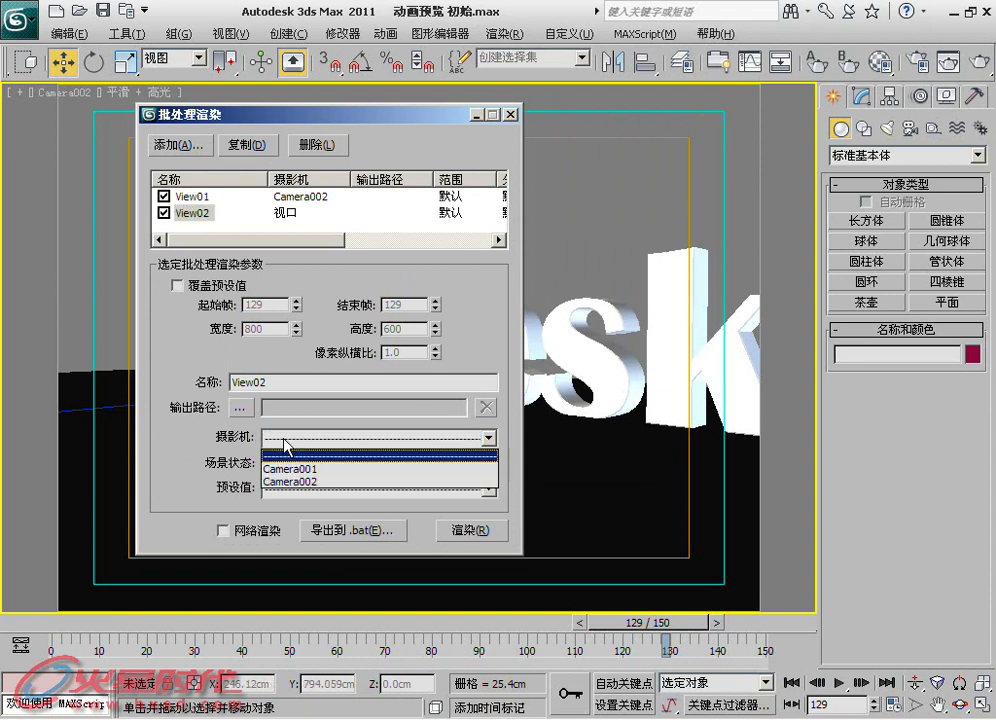
pyautogui.click(350, 485)
# Give View01 the autodesk scene state and the 渲染参数 preset
pyautogui.click(192, 197)
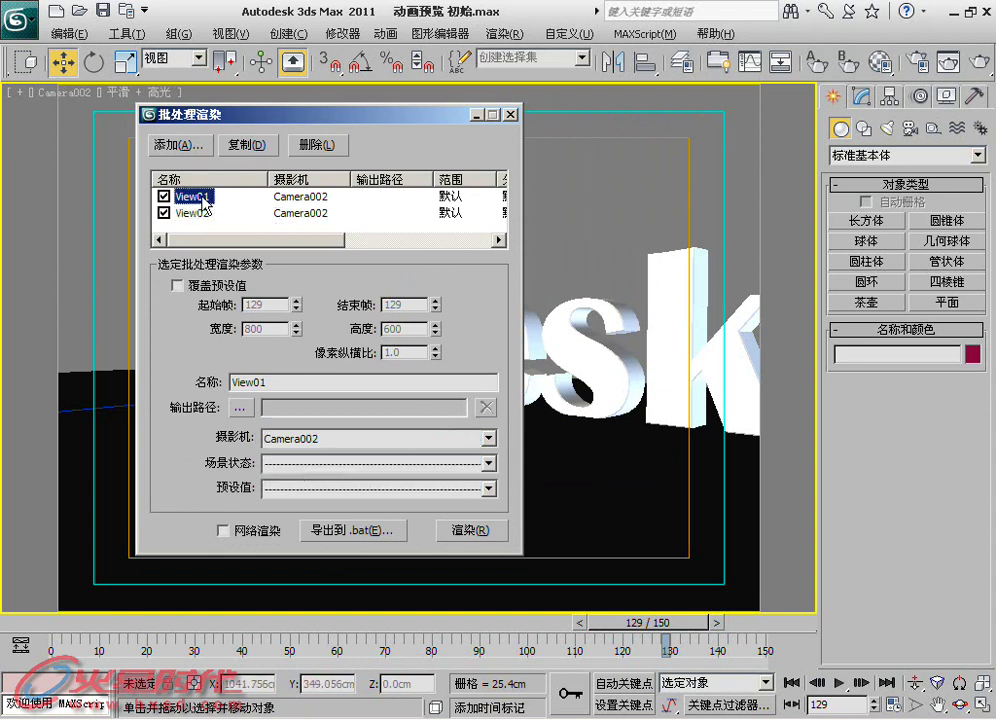
pyautogui.click(321, 473)
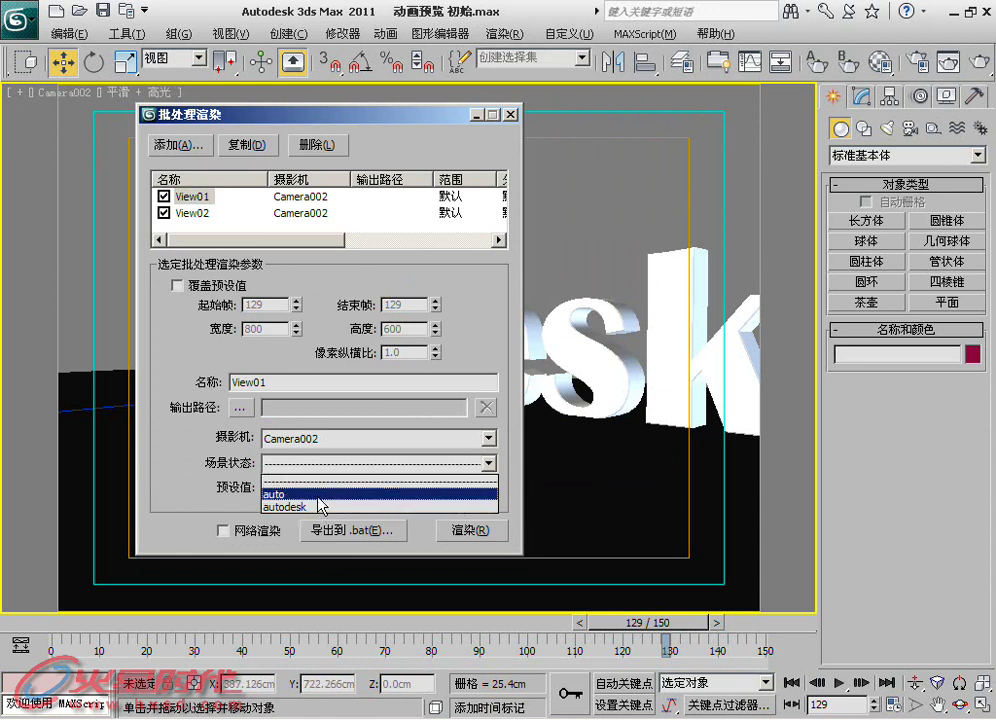
pyautogui.click(318, 508)
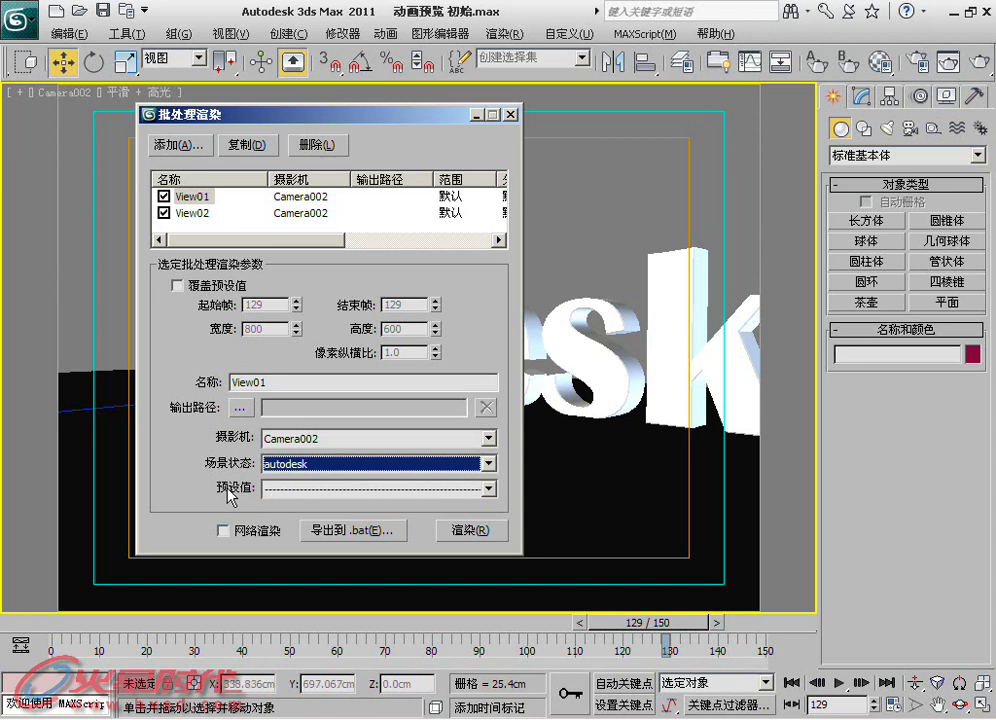
pyautogui.click(329, 489)
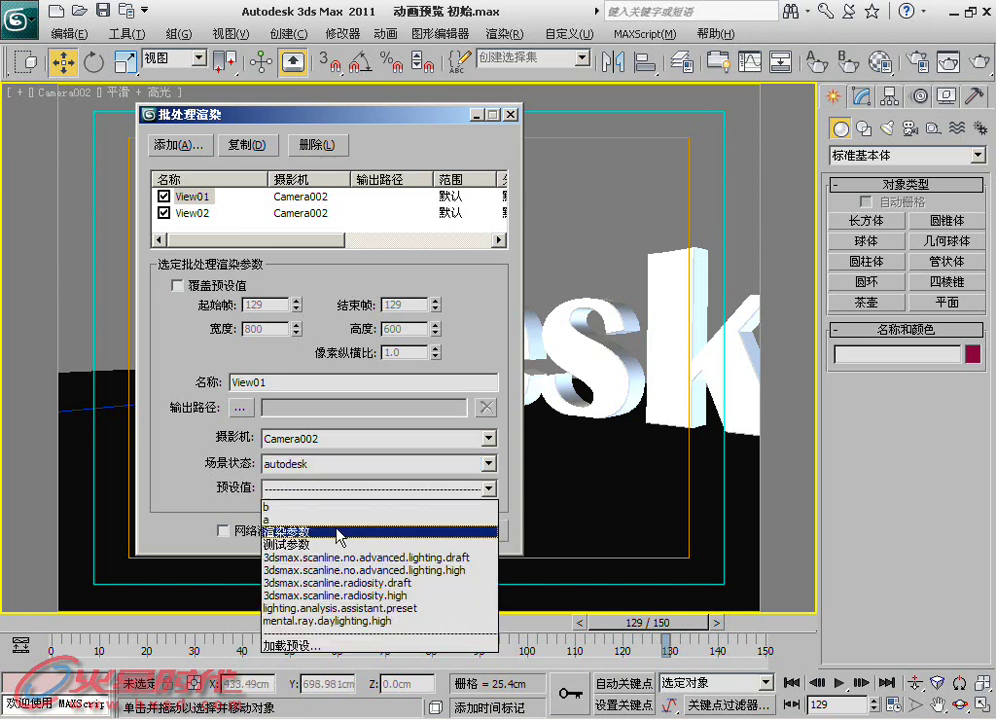
pyautogui.click(356, 534)
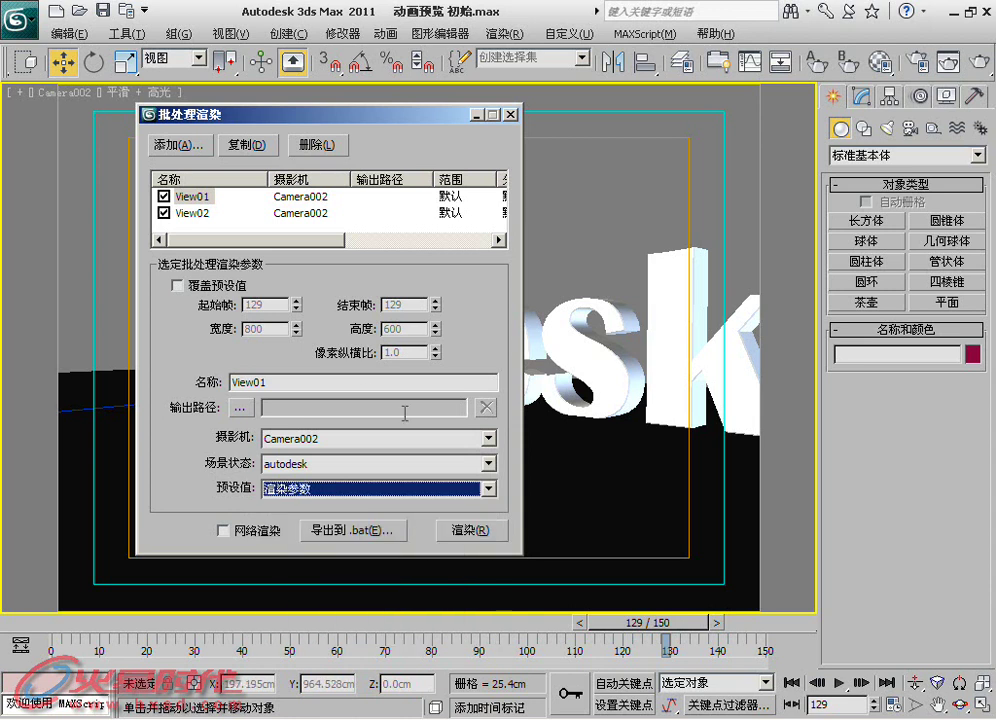
# Give View02 the auto scene state and the 测试参数 preset
pyautogui.click(195, 213)
pyautogui.moveTo(327, 240)
pyautogui.mouseDown()
pyautogui.moveTo(298, 248)
pyautogui.moveTo(347, 246)
pyautogui.mouseUp()
pyautogui.click(323, 463)
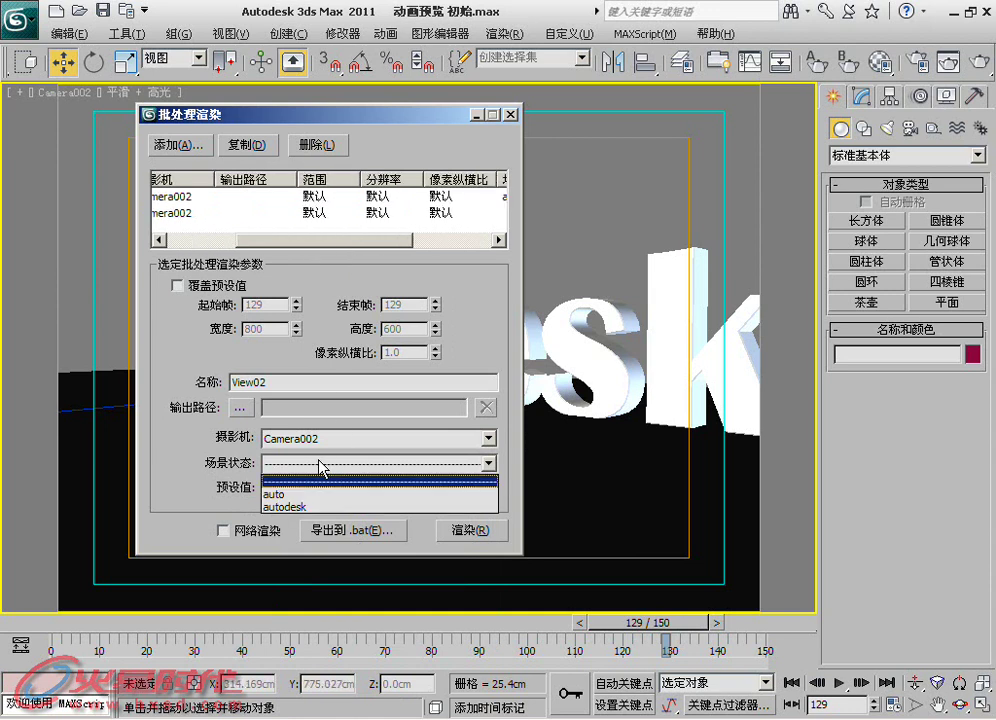
pyautogui.click(305, 485)
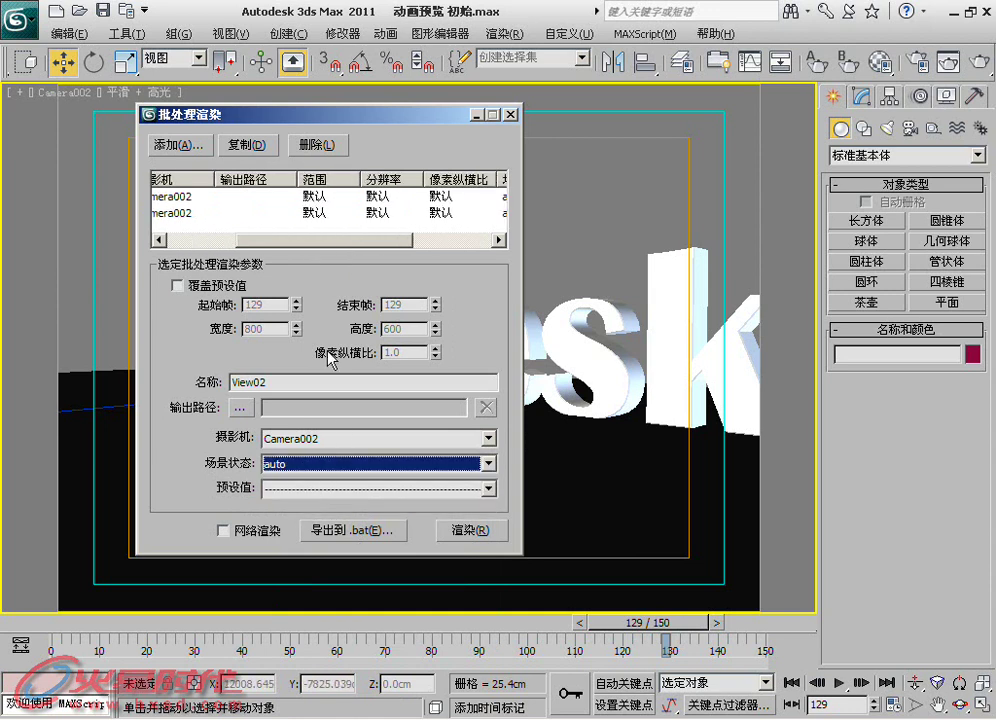
pyautogui.click(305, 490)
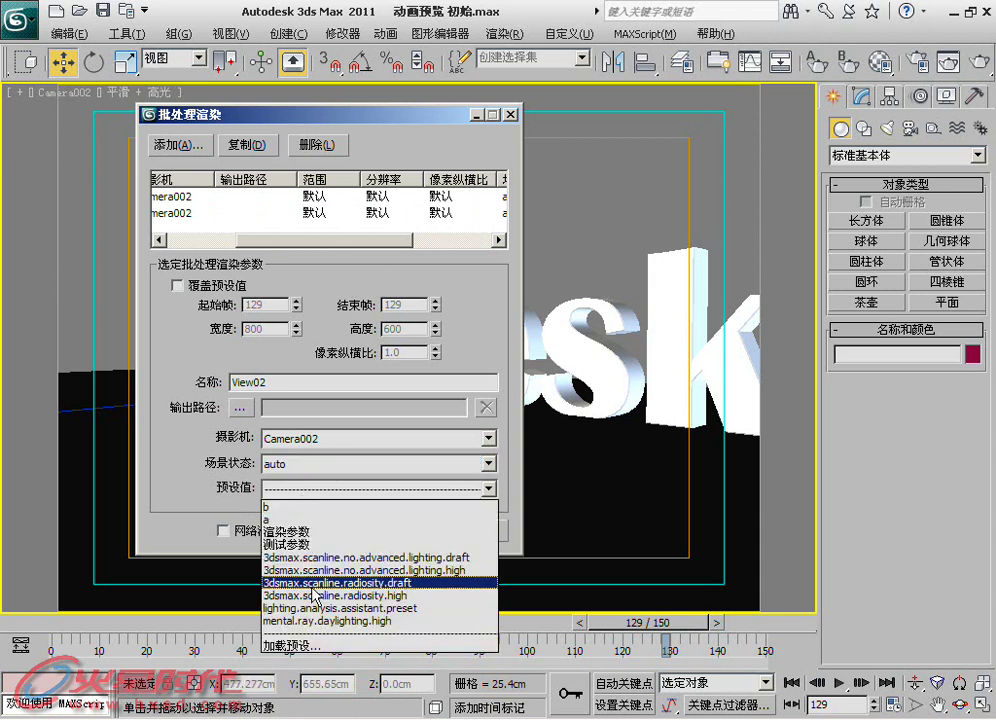
pyautogui.click(316, 549)
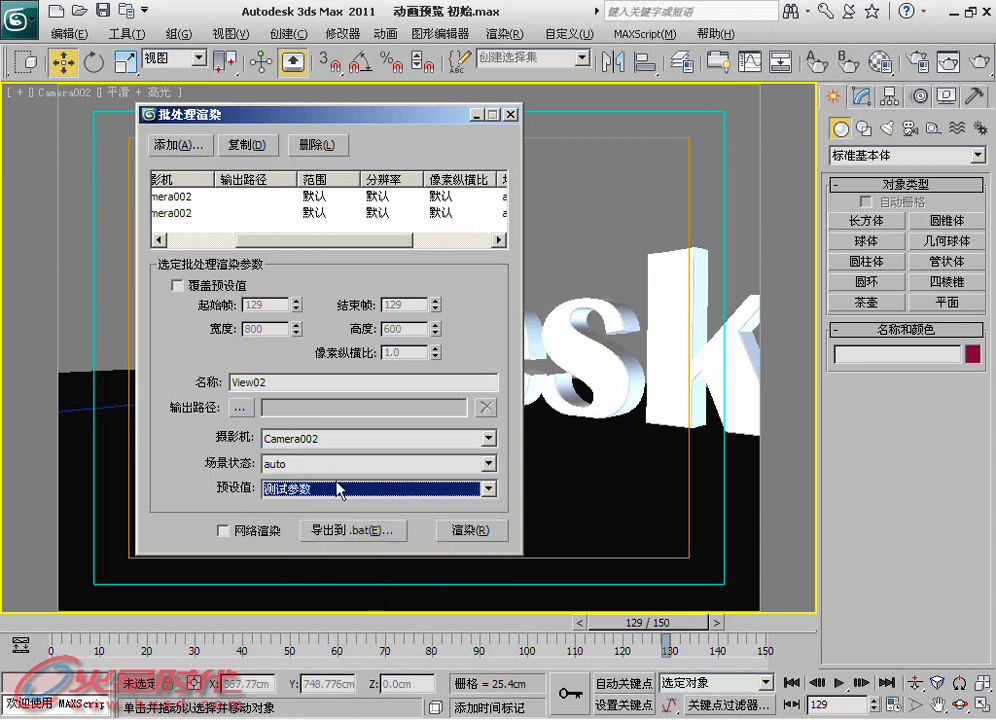
pyautogui.moveTo(319, 241); pyautogui.dragTo(218, 188)
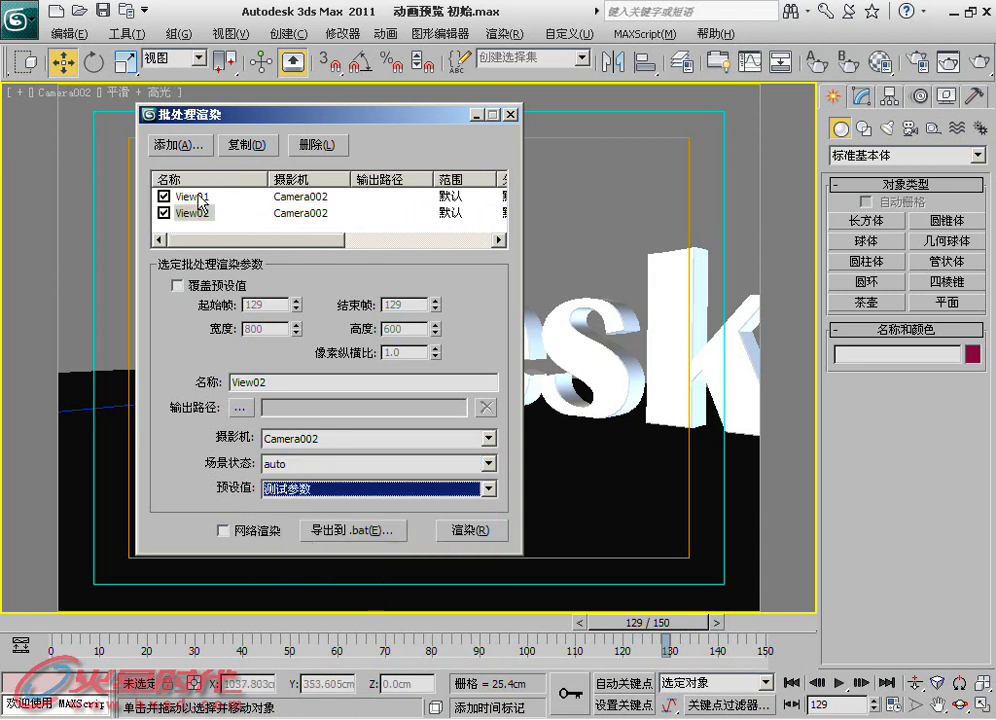
pyautogui.click(200, 197)
pyautogui.click(193, 211)
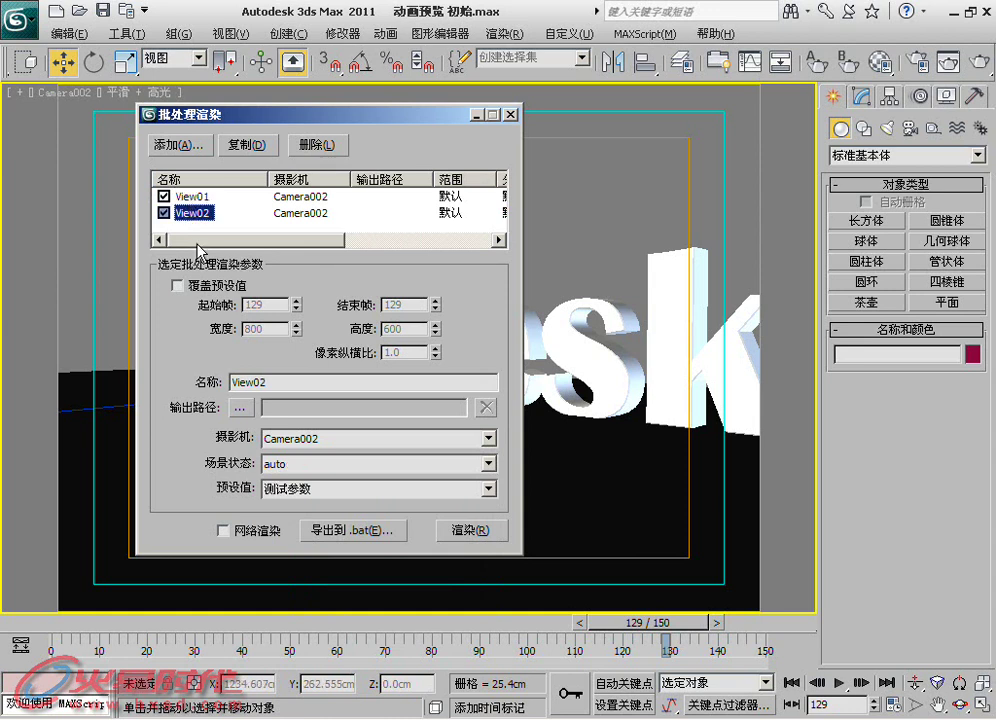
pyautogui.click(193, 197)
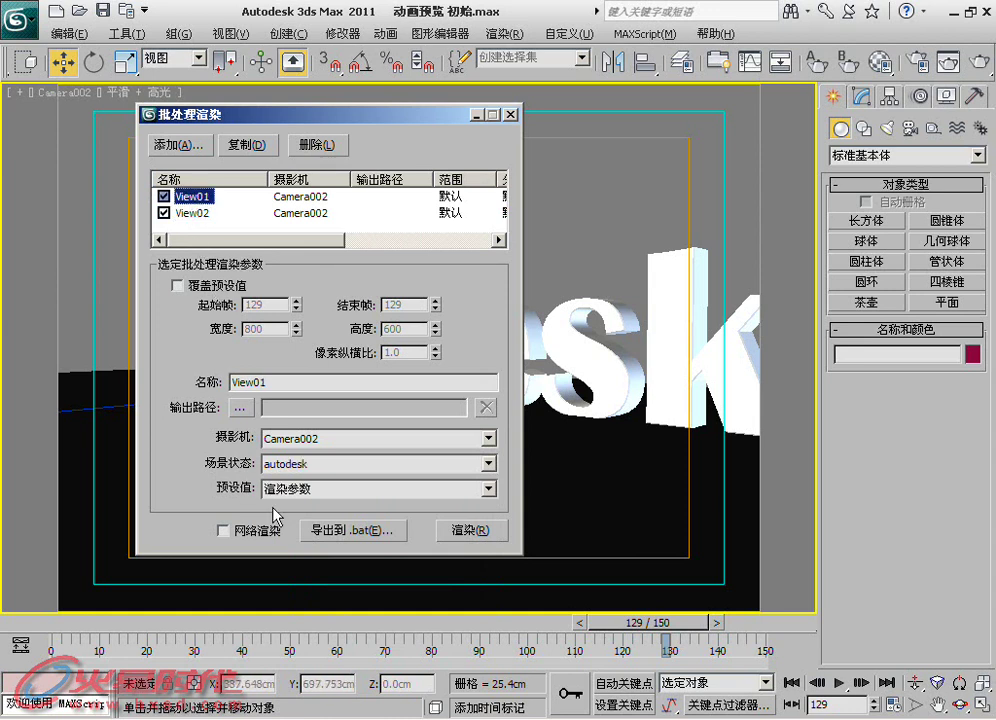
pyautogui.click(204, 212)
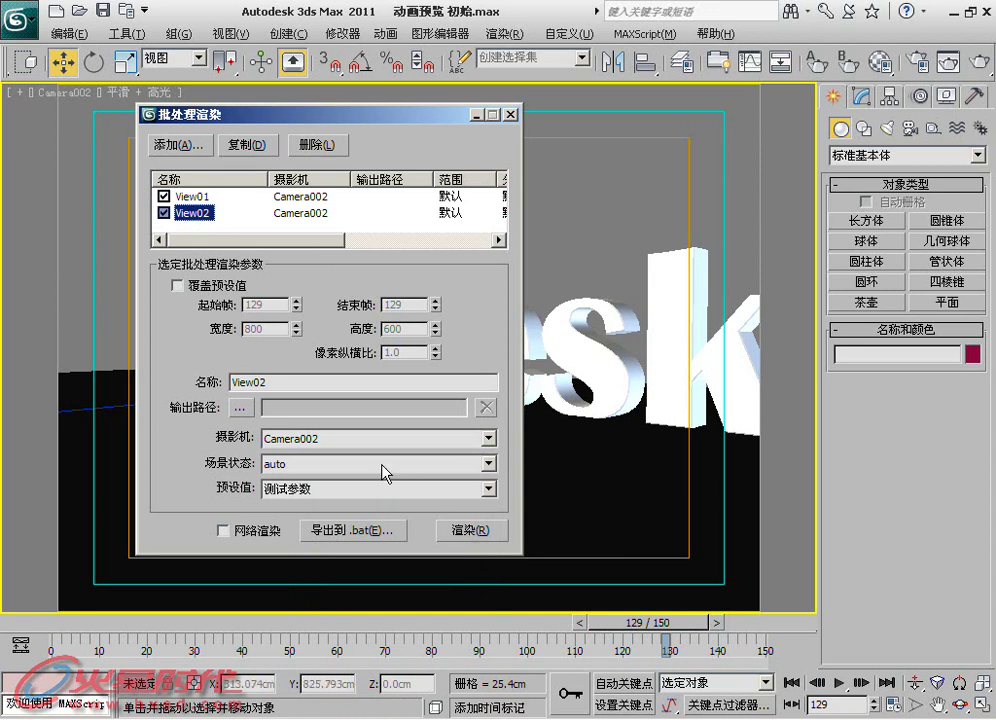
pyautogui.moveTo(402, 118); pyautogui.dragTo(343, 108)
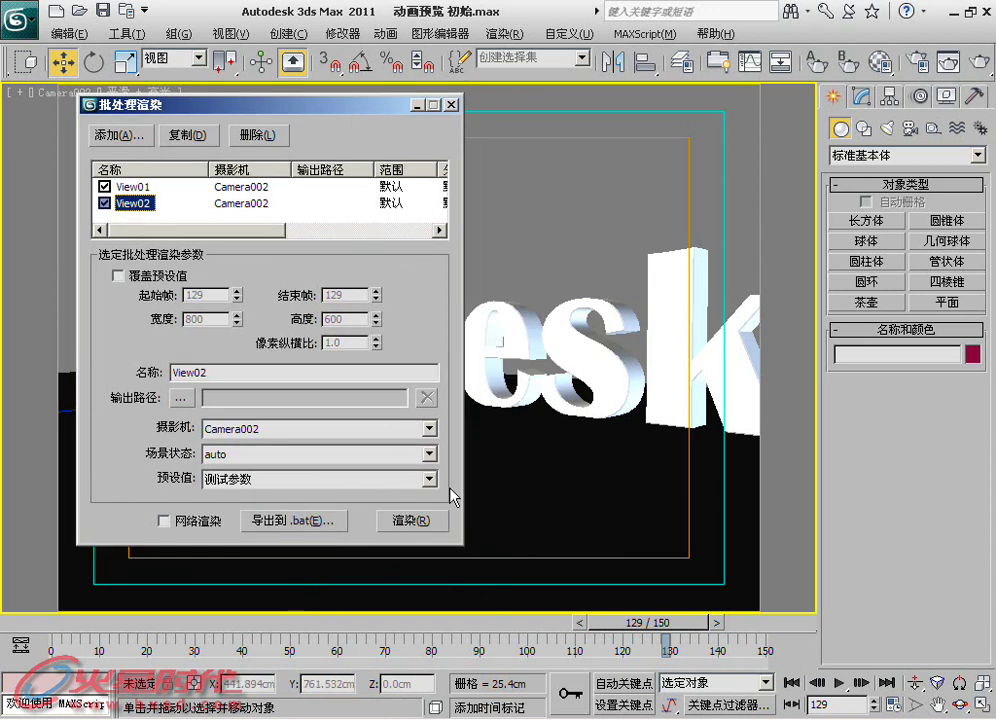
pyautogui.click(445, 526)
pyautogui.click(454, 457)
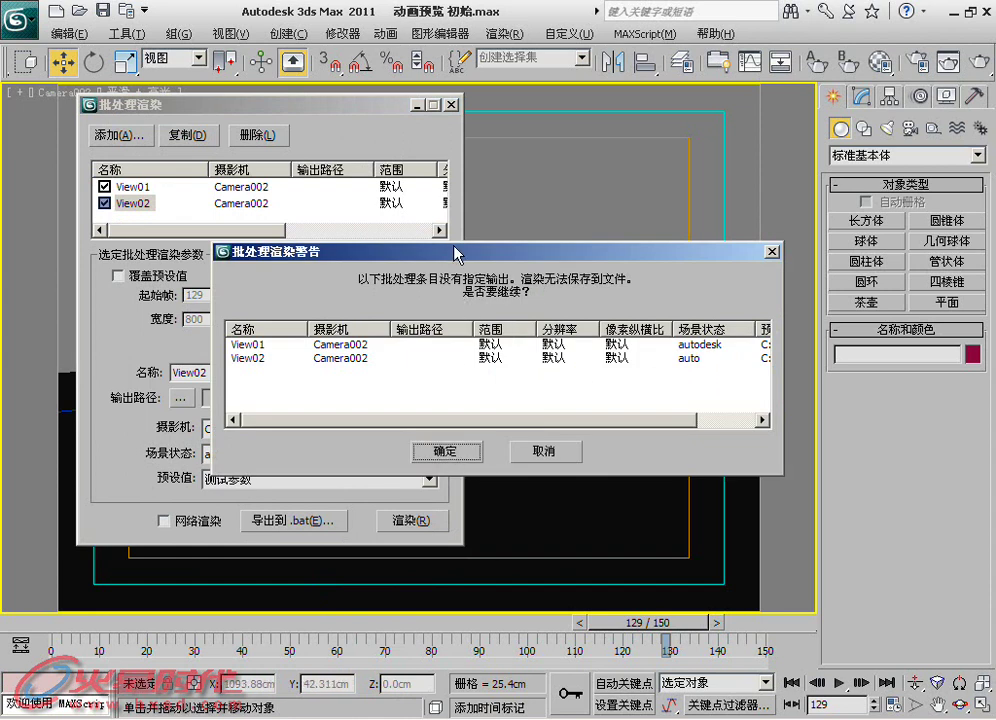
pyautogui.moveTo(440, 252); pyautogui.dragTo(446, 282)
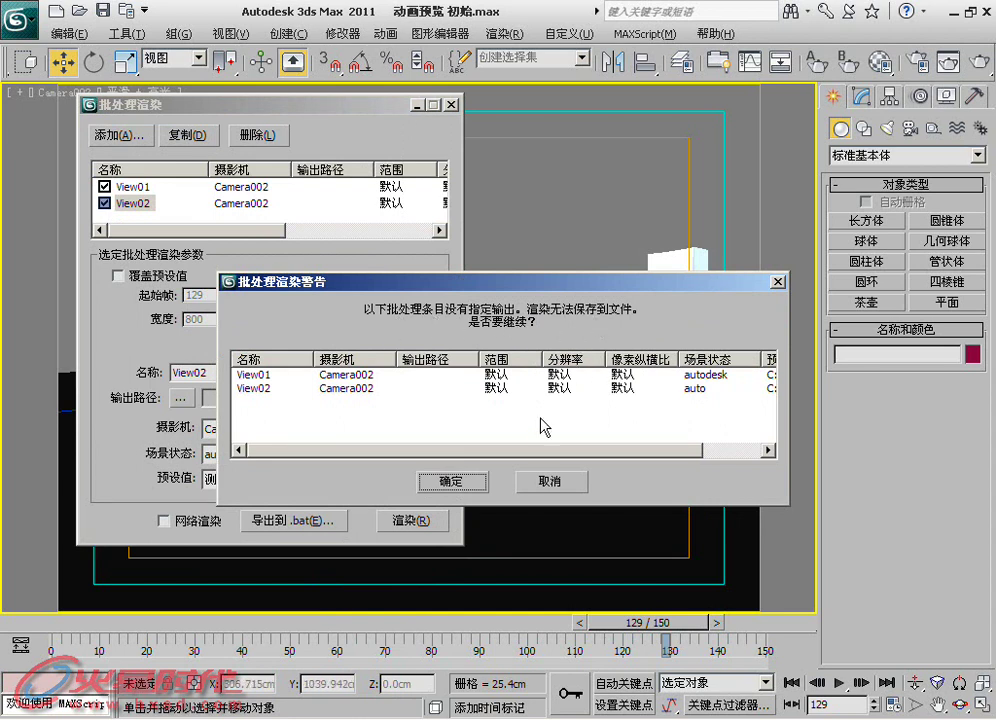
# Dismiss the warning and browse View01's output path to drive D:'s lighting recordings folder
pyautogui.click(553, 483)
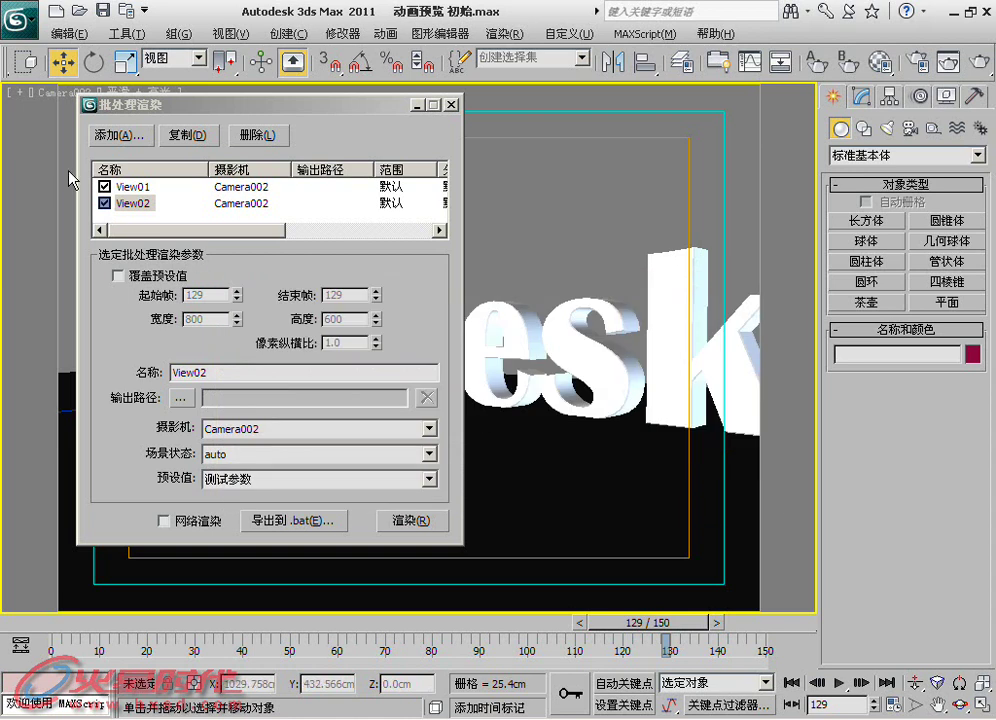
pyautogui.click(127, 189)
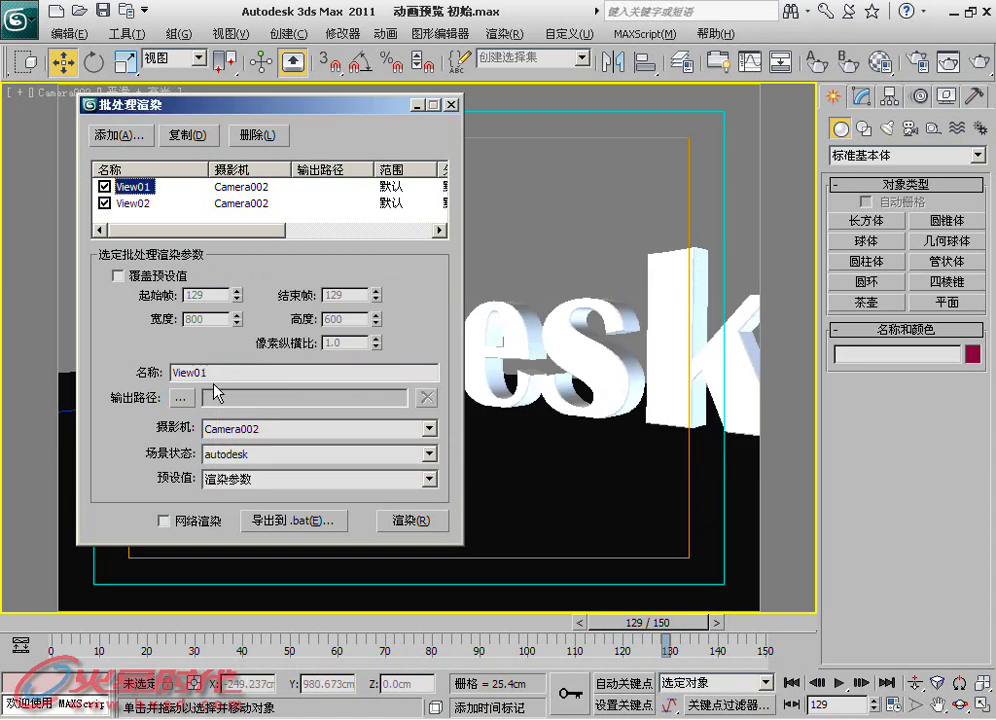
pyautogui.click(180, 397)
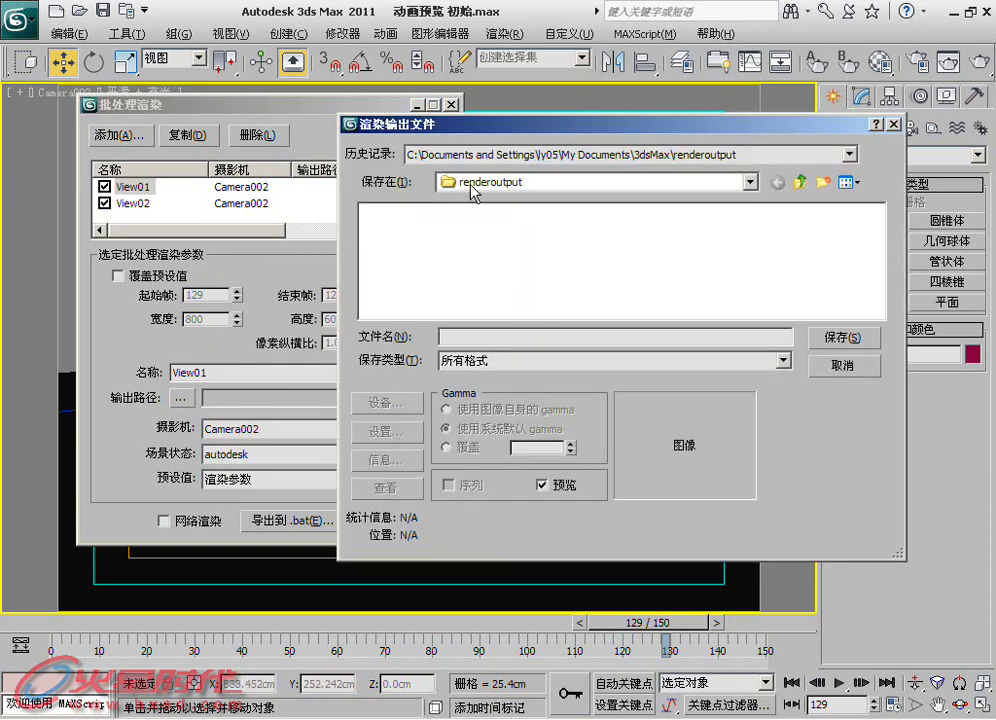
pyautogui.click(485, 182)
pyautogui.click(455, 294)
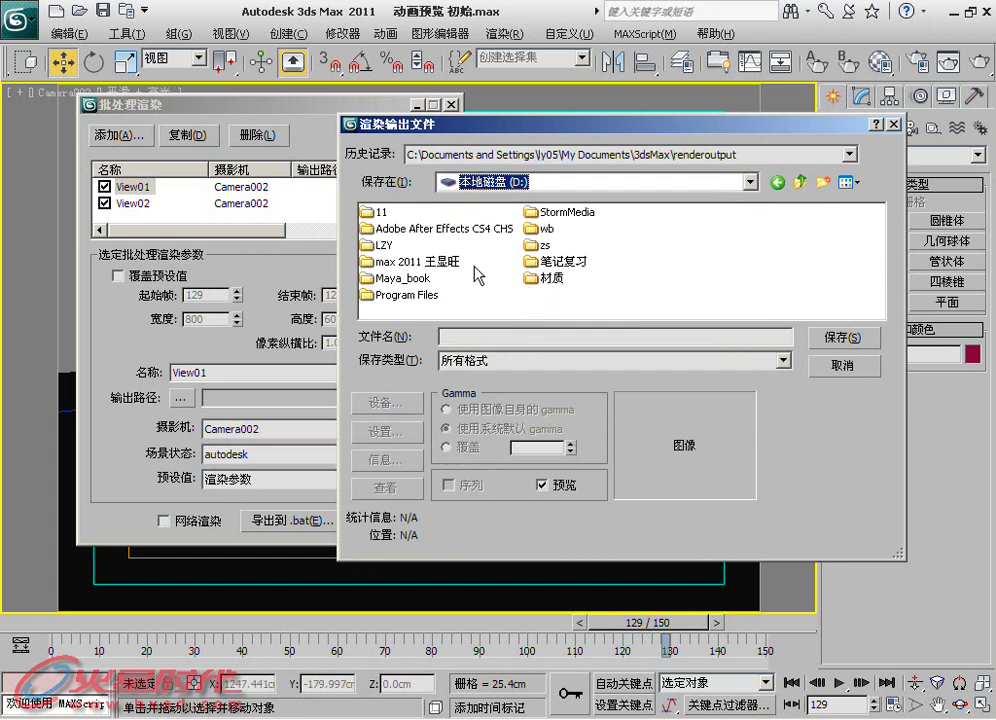
pyautogui.doubleClick(410, 260)
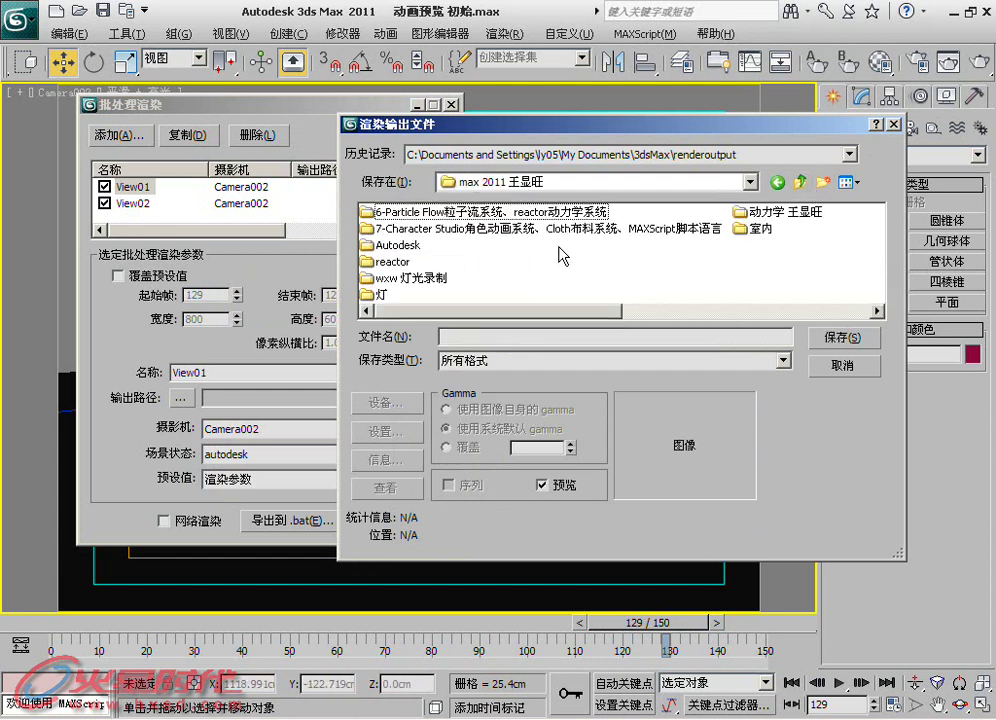
pyautogui.doubleClick(430, 280)
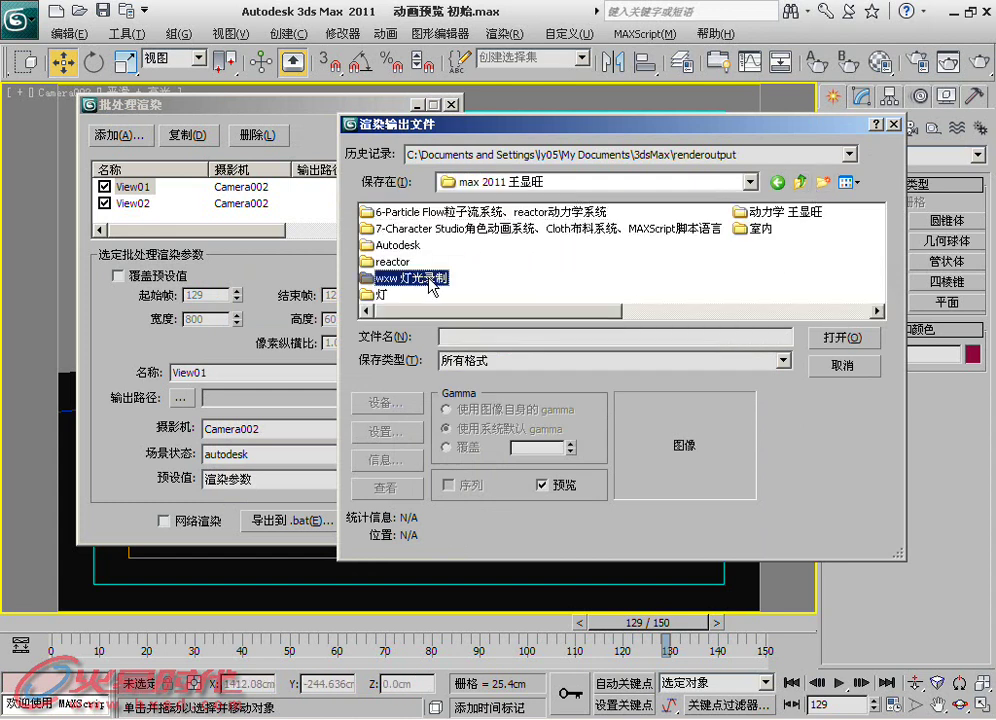
# Create and enter a new folder named 批处理渲染测试
pyautogui.click(829, 188)
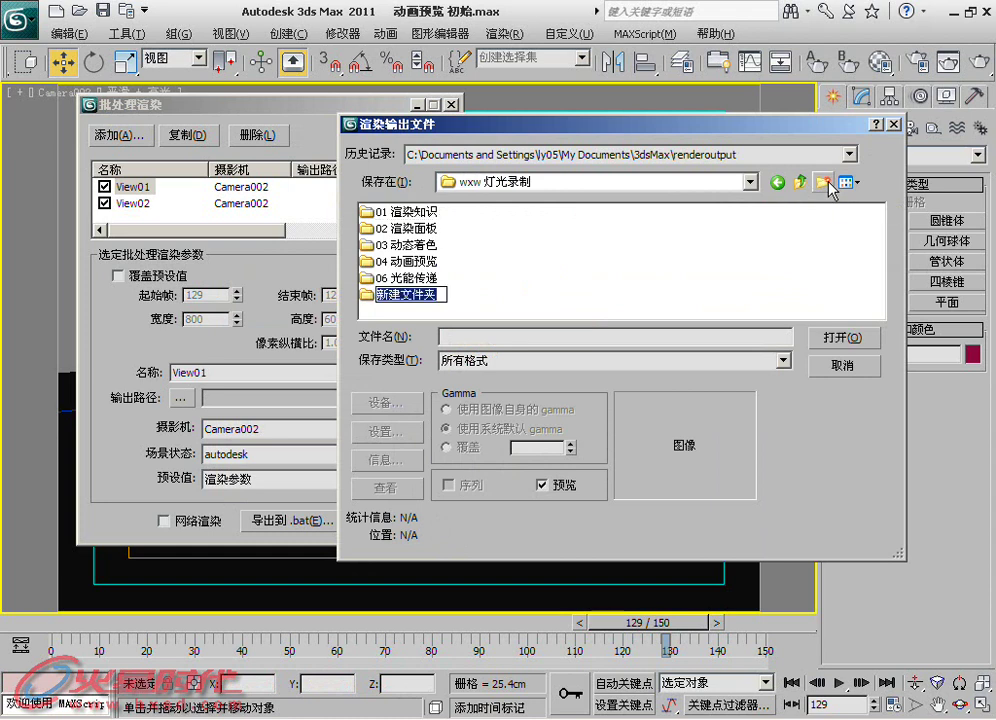
pyautogui.hotkey('ctrl', 'space')
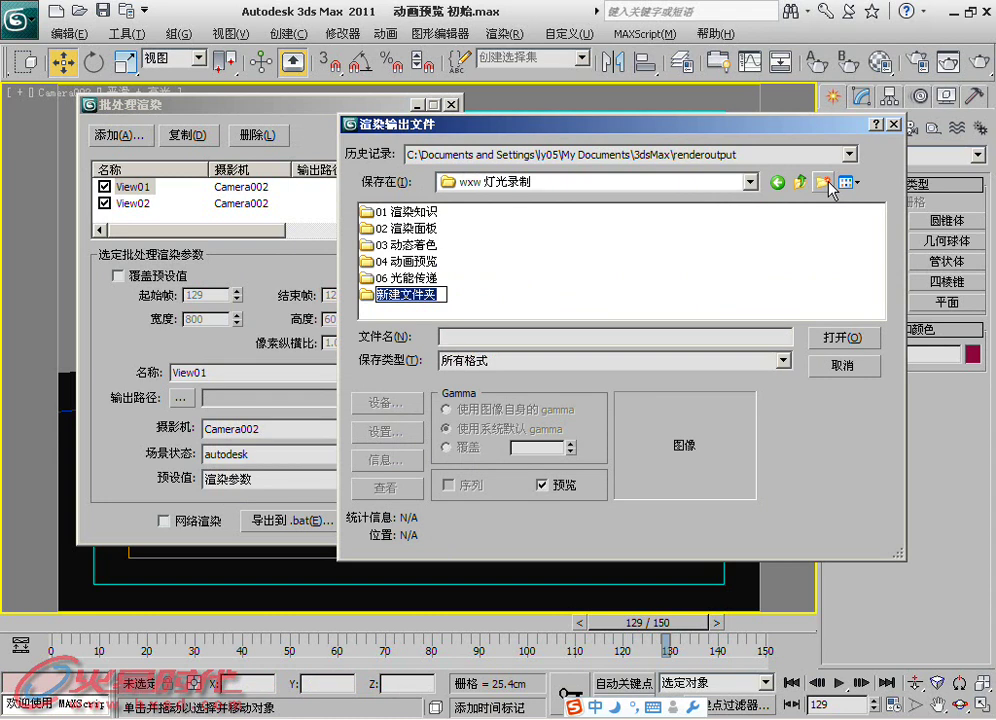
pyautogui.write('pichul')
pyautogui.press('space')
pyautogui.write("xuan'r")
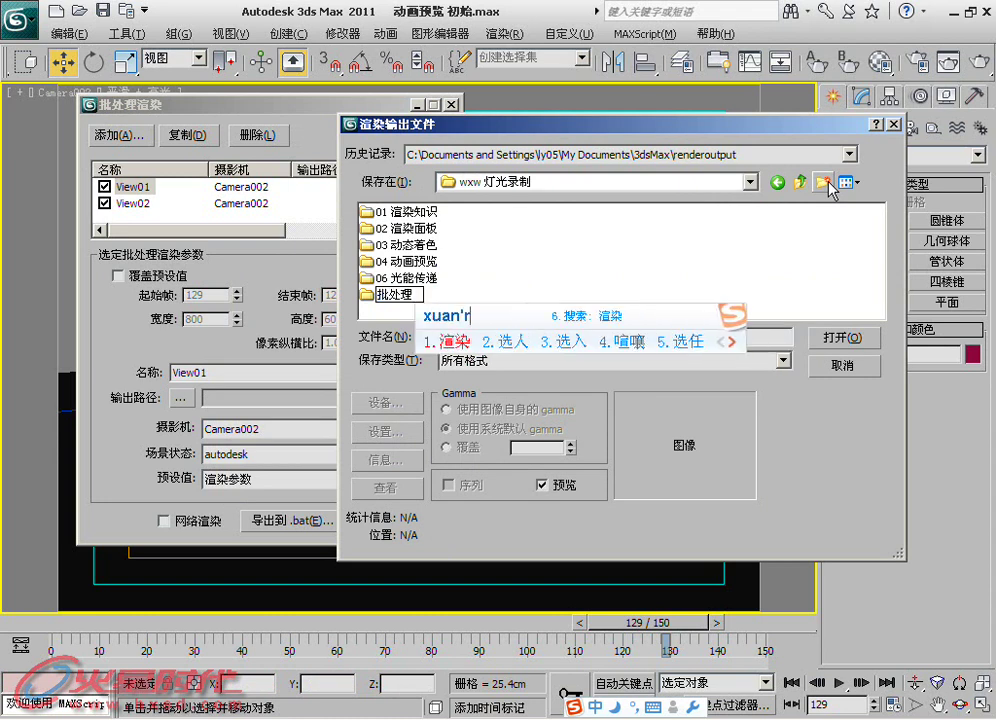
pyautogui.press('space')
pyautogui.write('ce')
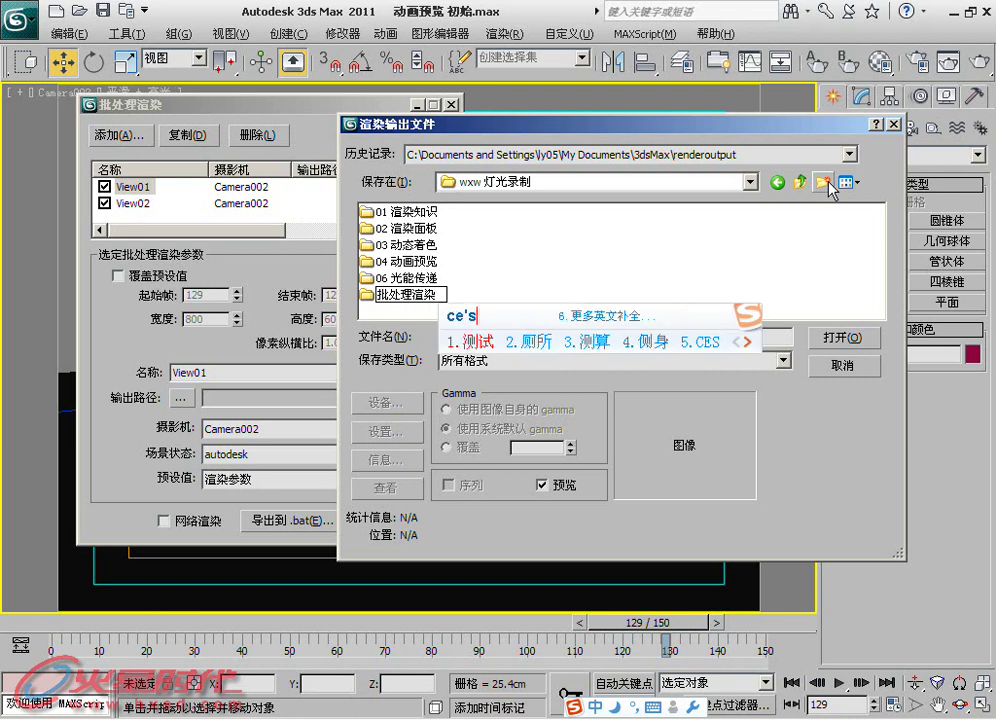
pyautogui.write('shi')
pyautogui.press('space')
pyautogui.press('Return')
pyautogui.press('Return')
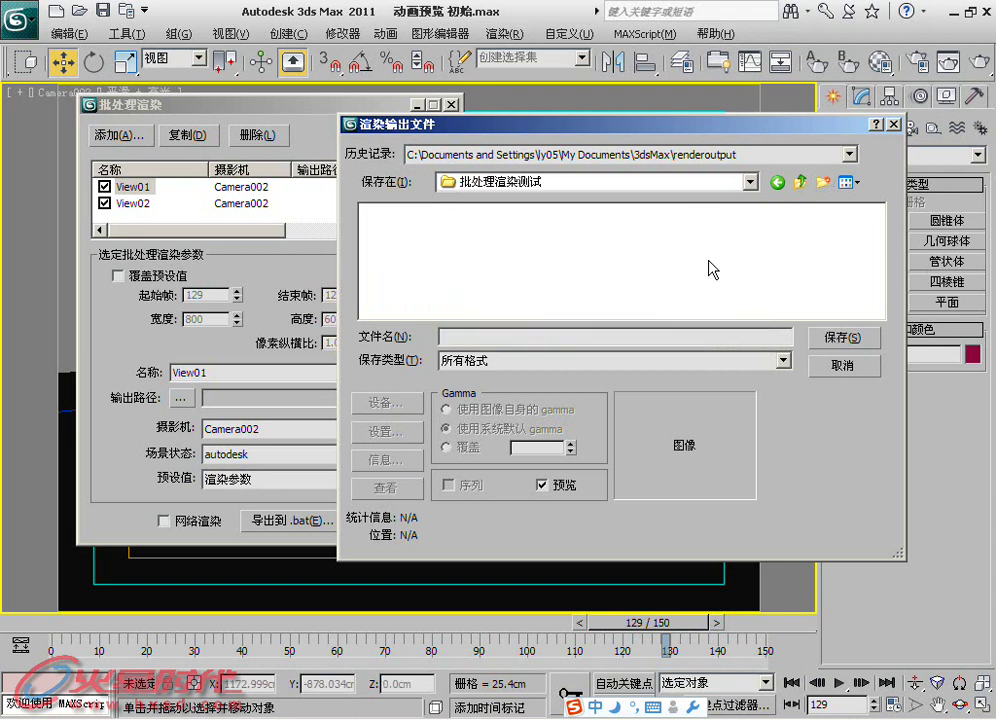
# Save View01's output as Targa file 'autodesk' and accept the Targa options
pyautogui.click(705, 360)
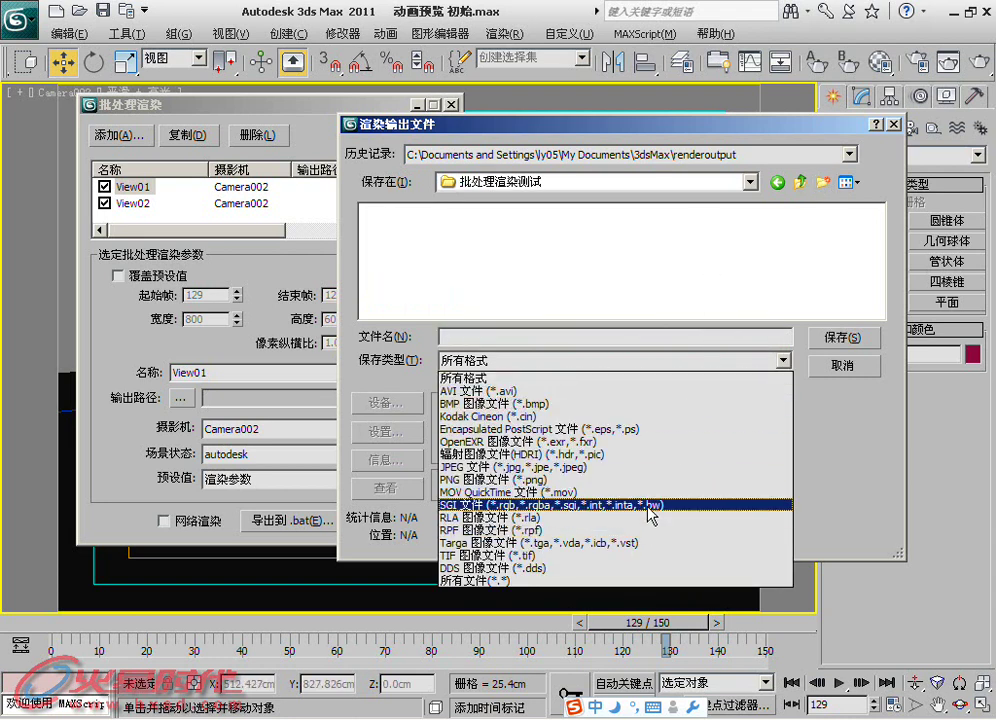
pyautogui.click(648, 542)
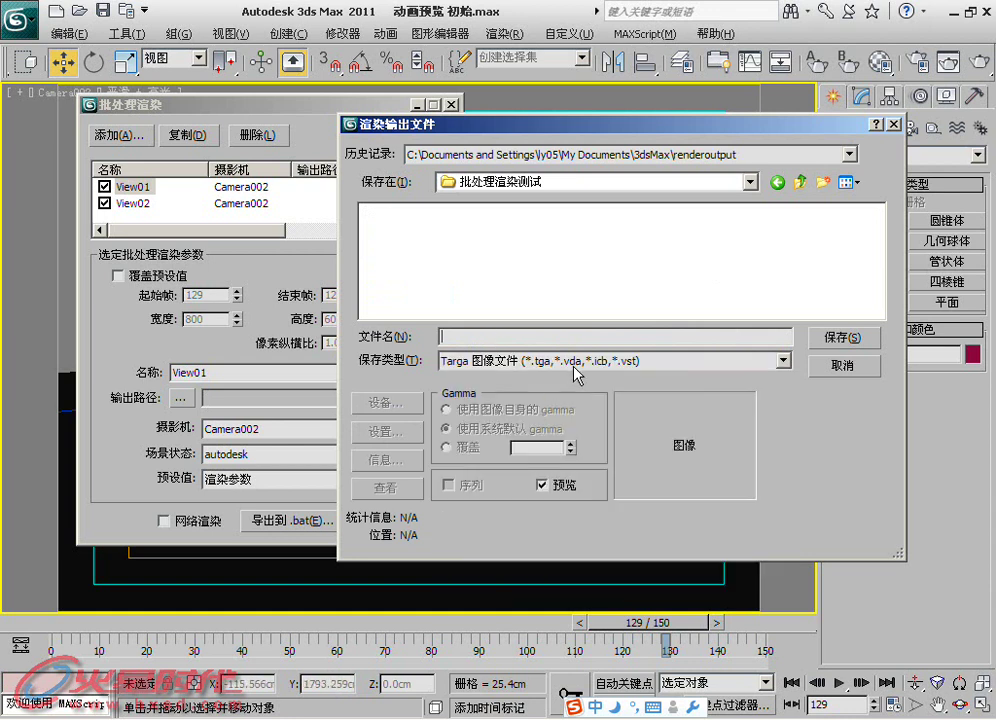
pyautogui.click(504, 338)
pyautogui.write('autodesk')
pyautogui.press('Return')
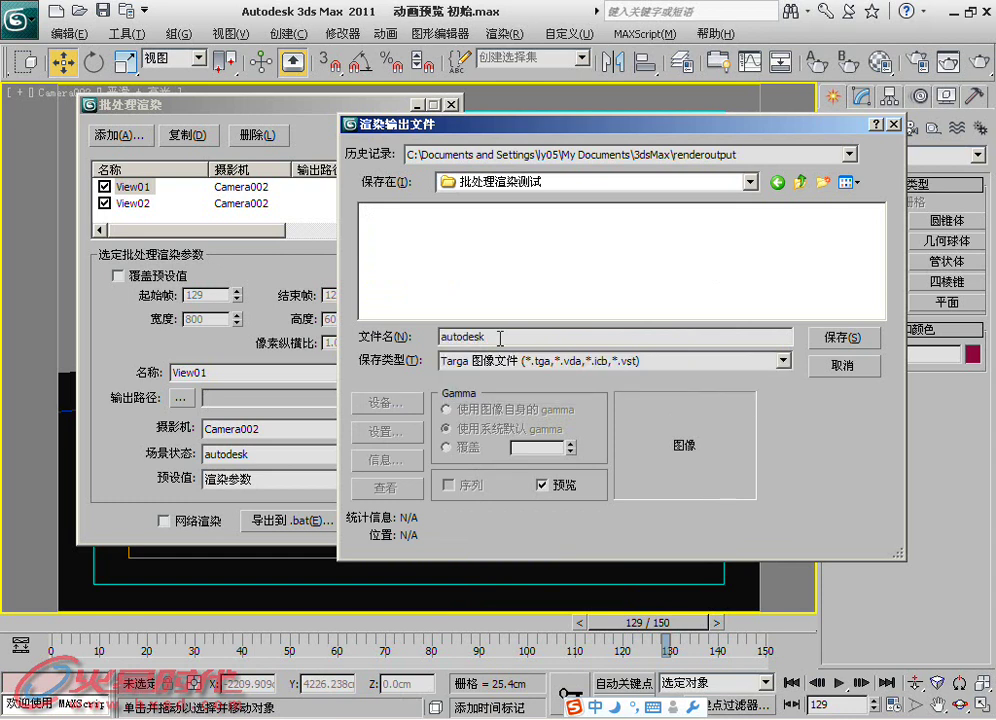
pyautogui.press('Return')
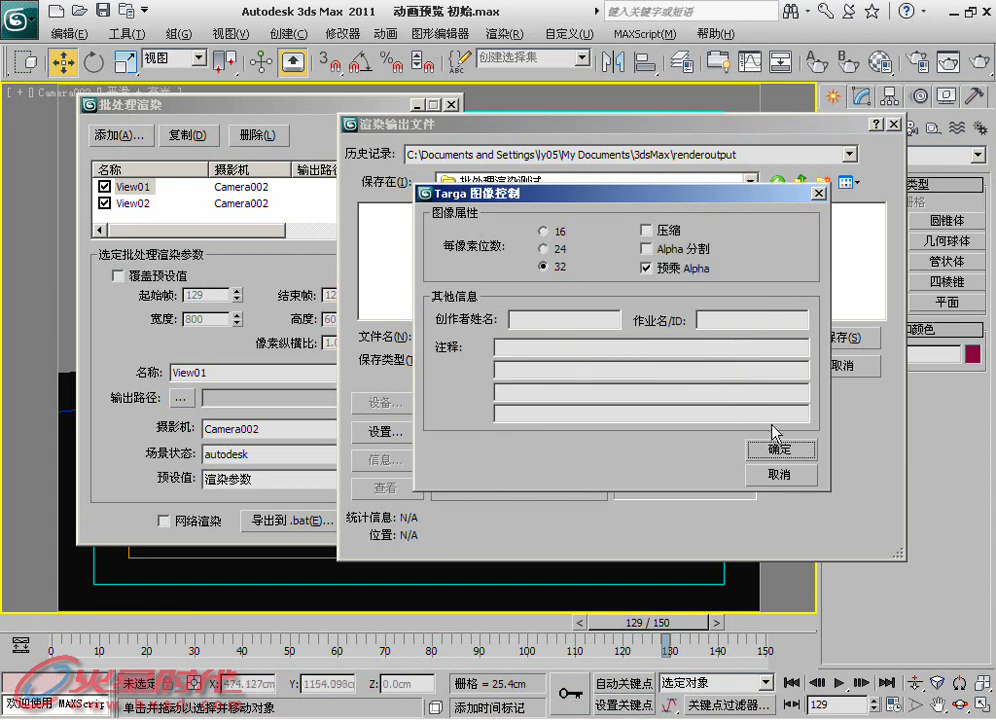
pyautogui.click(776, 450)
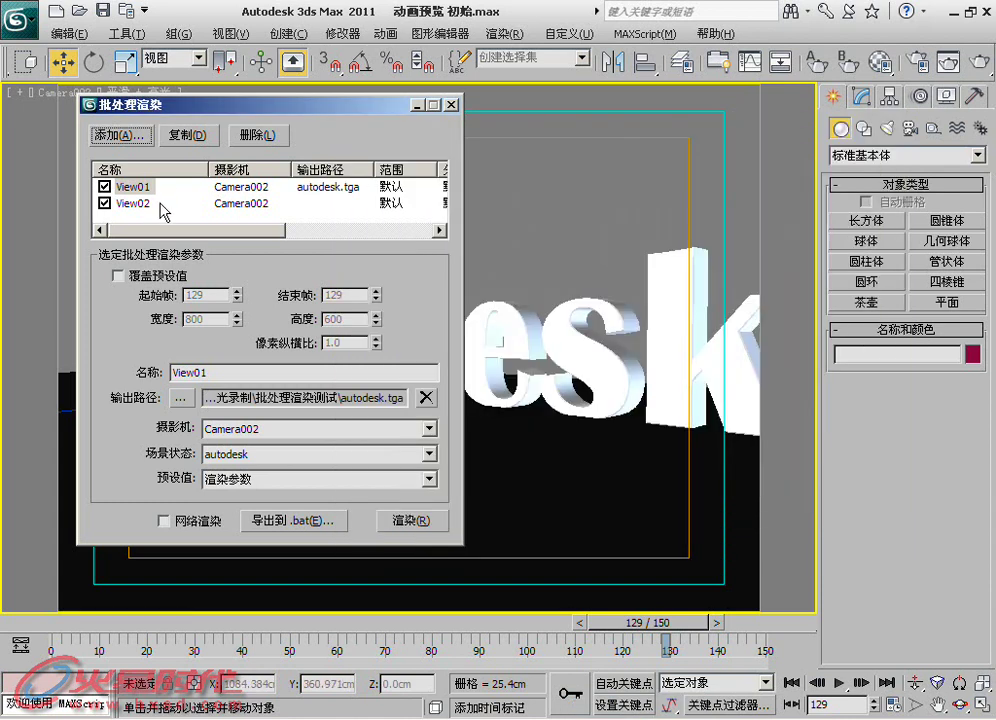
# Point View02's output path to the 批处理渲染测试 folder with Targa format
pyautogui.doubleClick(146, 204)
pyautogui.moveTo(255, 237); pyautogui.dragTo(360, 237)
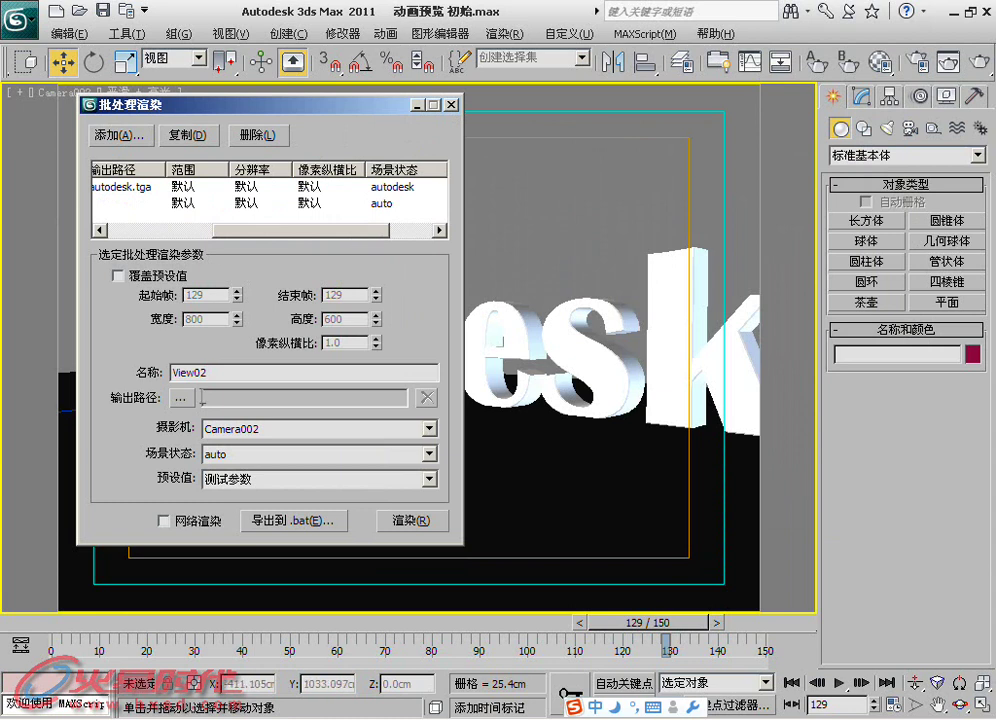
pyautogui.click(180, 397)
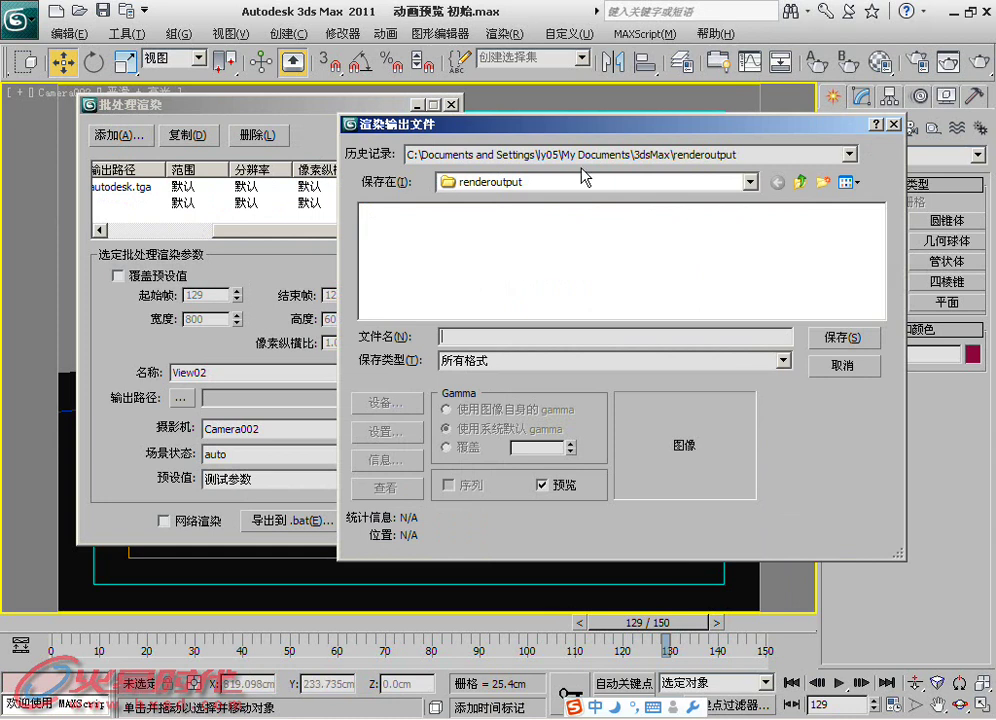
pyautogui.click(849, 155)
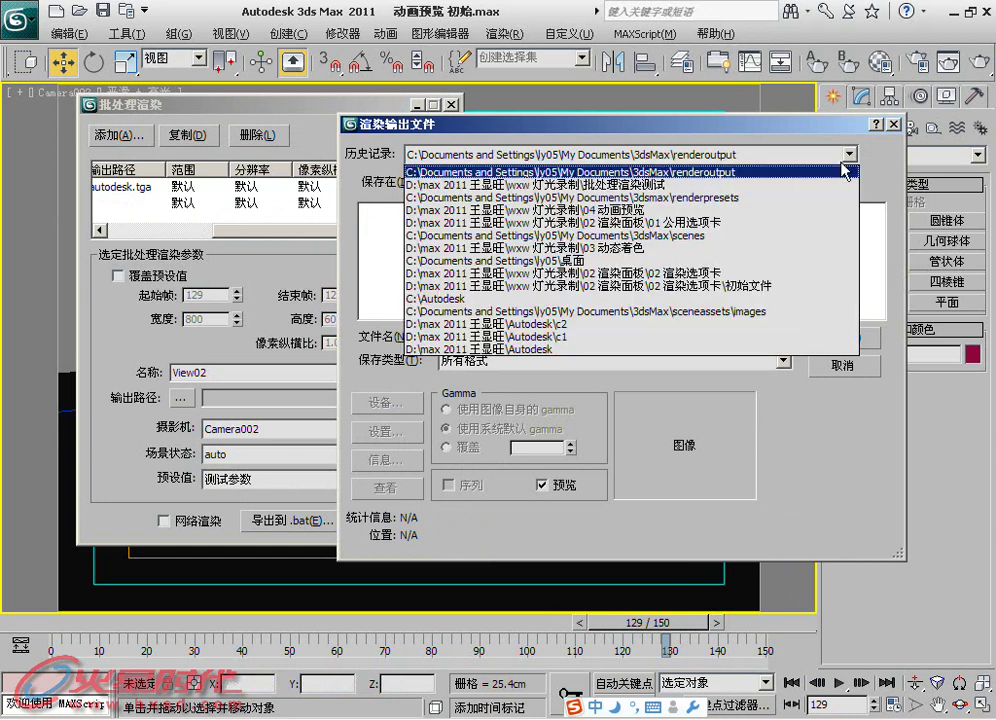
pyautogui.click(799, 186)
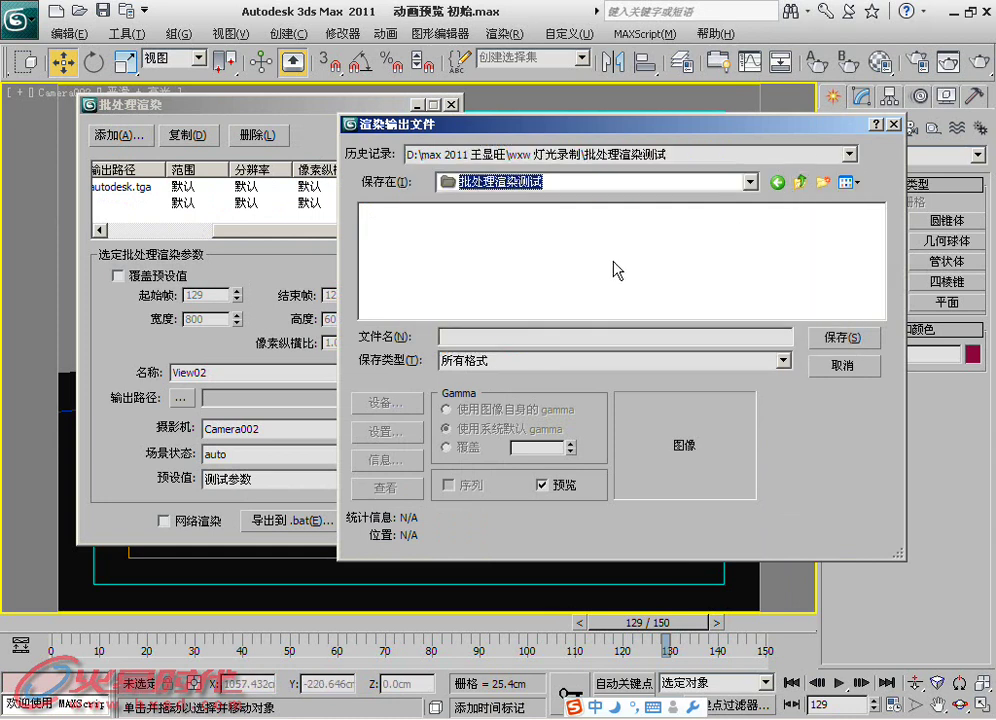
pyautogui.click(520, 368)
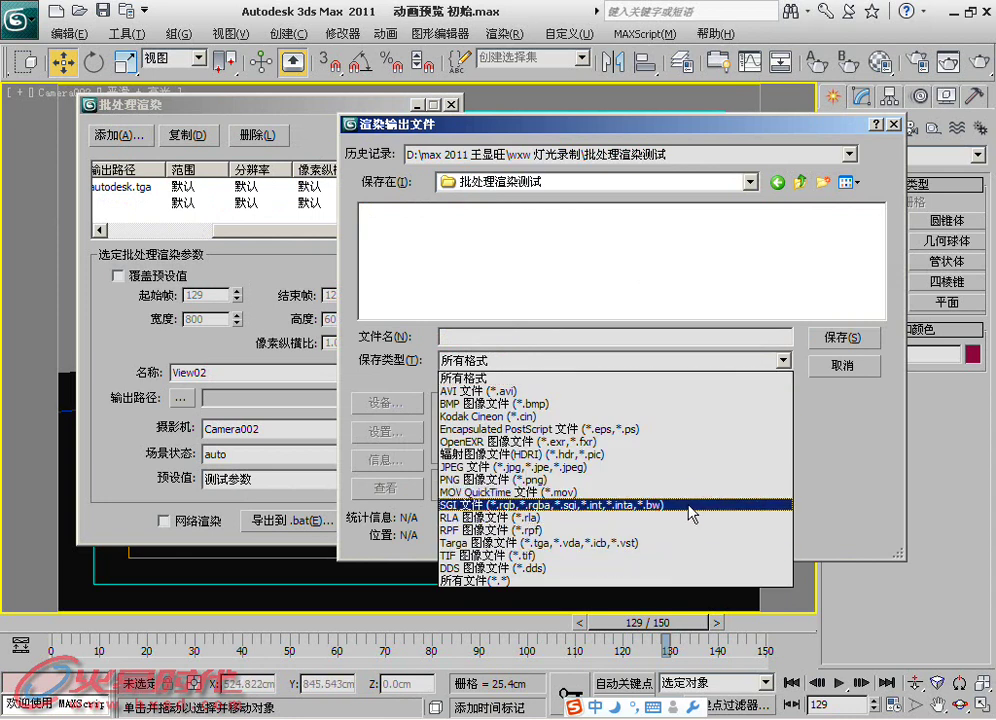
pyautogui.click(684, 543)
# Name View02's output 'auto', accept the Targa settings, and start the batch render
pyautogui.click(503, 338)
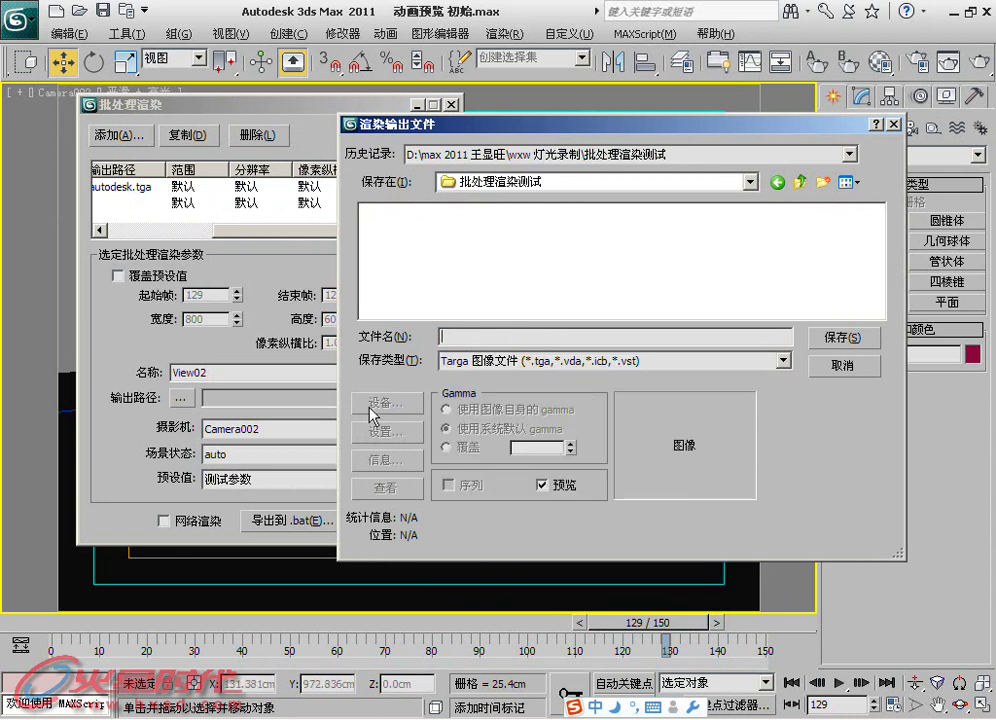
pyautogui.write('auto')
pyautogui.press('Return')
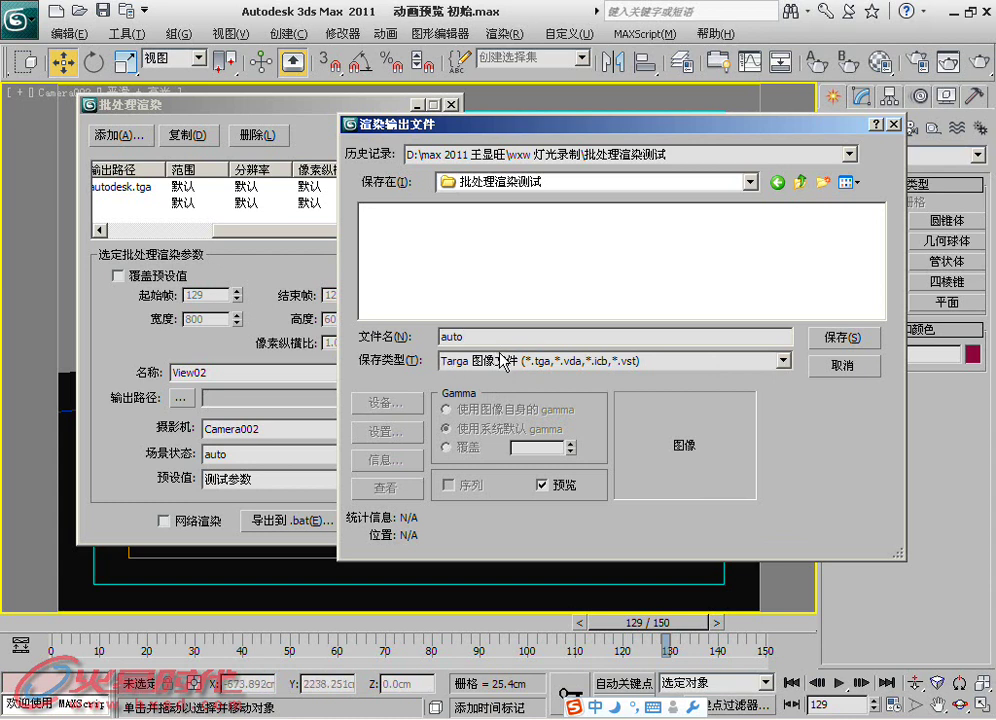
pyautogui.moveTo(494, 124); pyautogui.dragTo(391, 89)
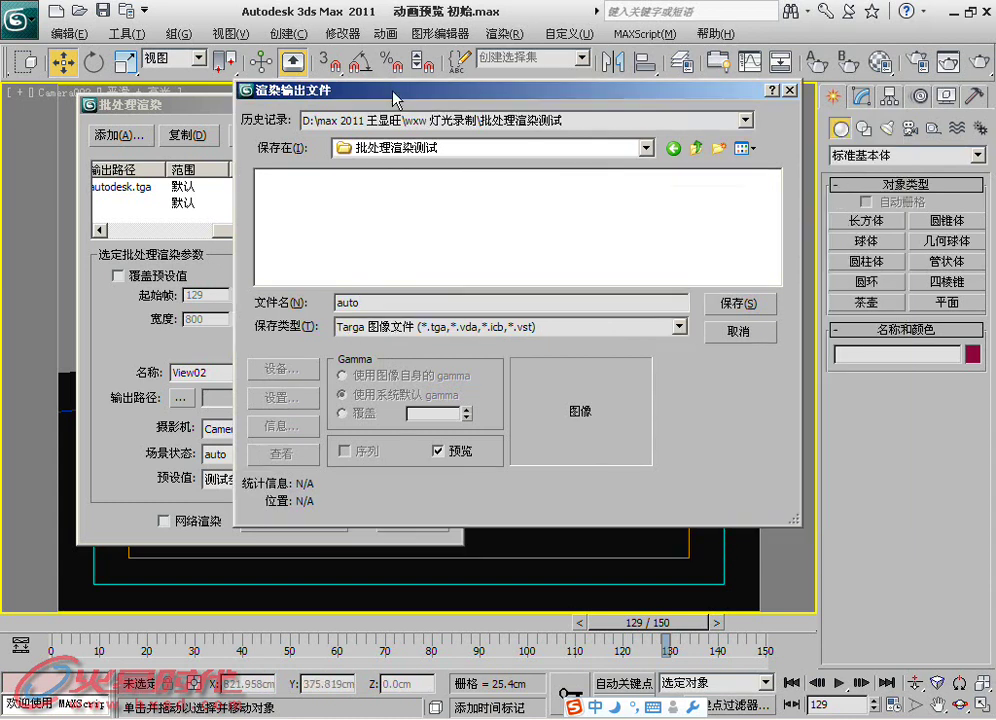
pyautogui.click(758, 304)
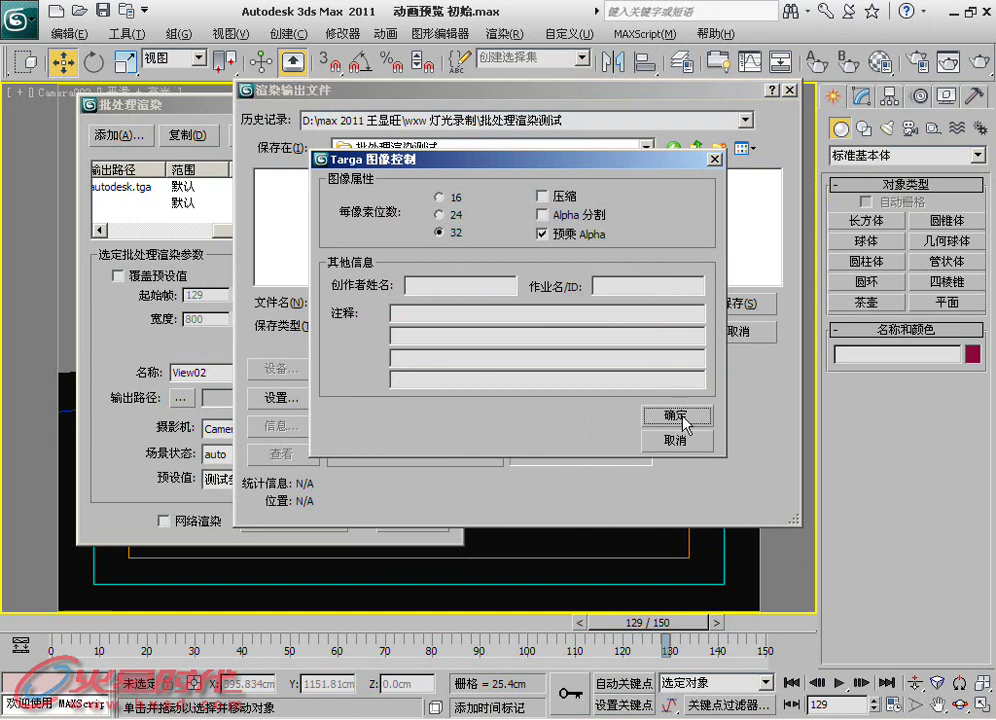
pyautogui.click(686, 415)
pyautogui.click(411, 519)
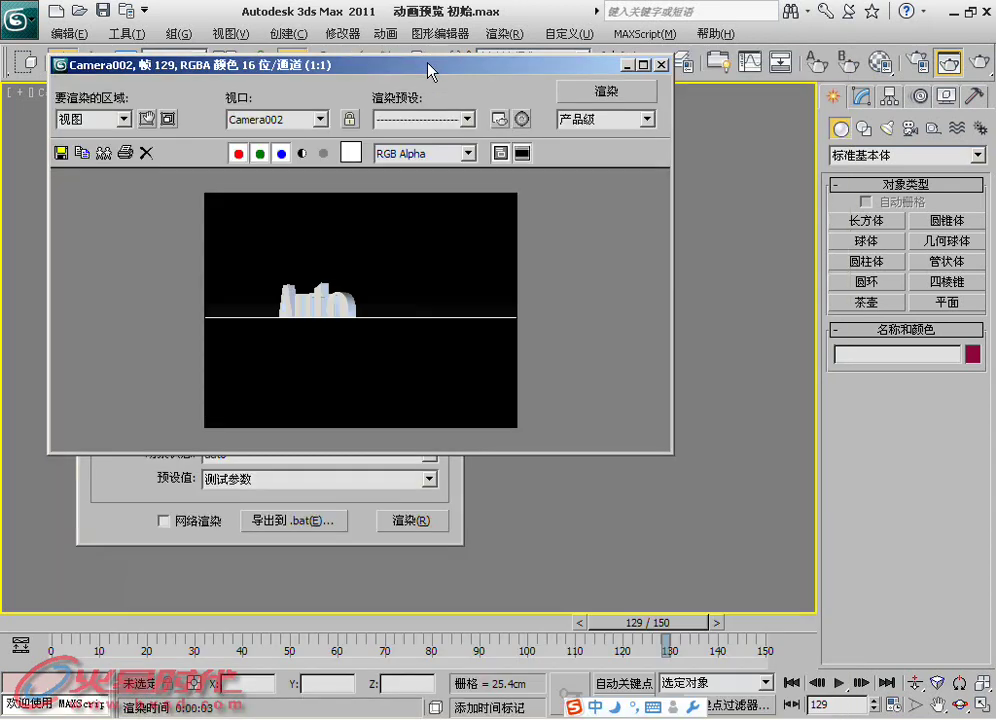
# After both frames finish rendering, move and then close the Rendered Frame Window
pyautogui.moveTo(415, 72)
pyautogui.mouseDown()
pyautogui.moveTo(838, 352)
pyautogui.moveTo(545, 194)
pyautogui.mouseUp()
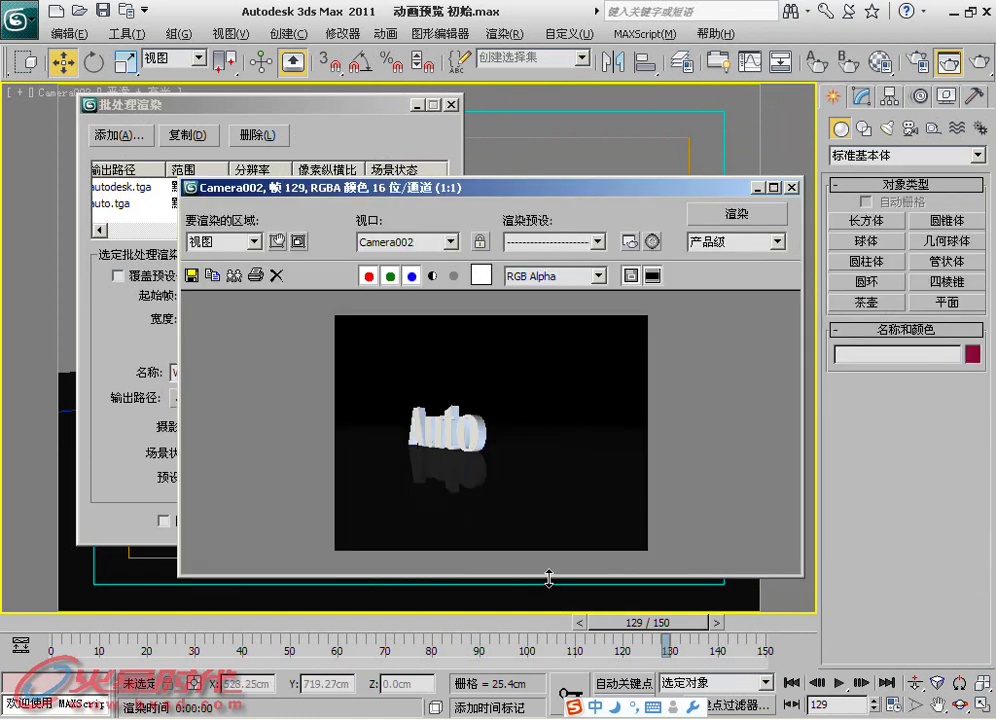
pyautogui.click(791, 187)
# In Windows Explorer, open D:\max 2011 王显旺\wxw 灯光录制\批处理渲染测试
pyautogui.press('super+e')
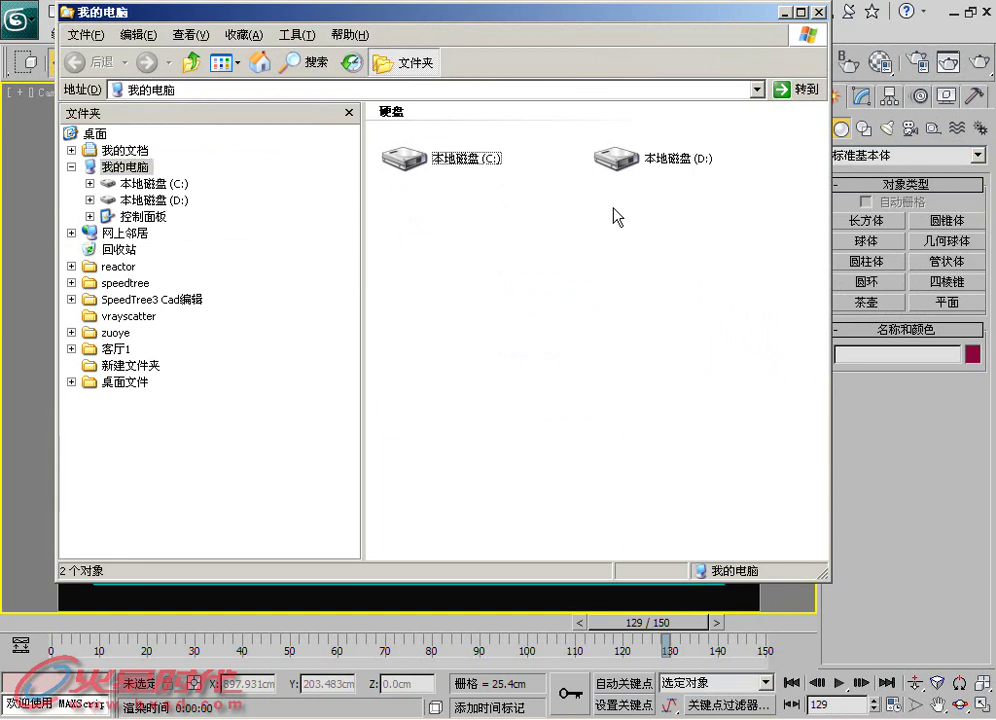
pyautogui.doubleClick(618, 163)
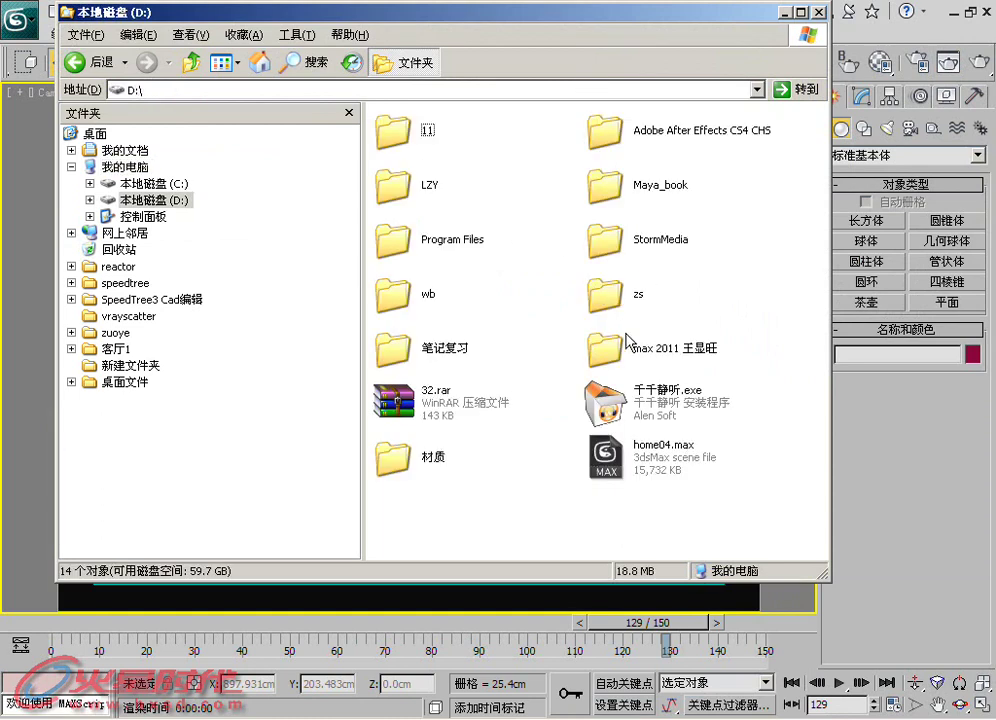
pyautogui.doubleClick(627, 342)
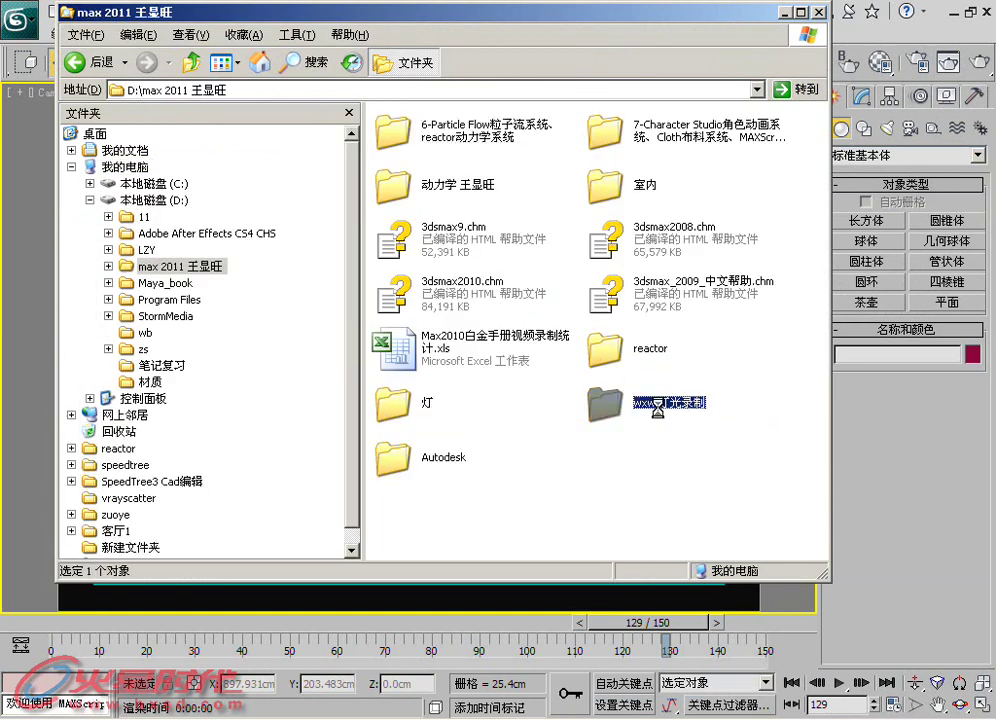
pyautogui.doubleClick(606, 403)
pyautogui.doubleClick(395, 290)
# Check the sizes of auto.tga and autodesk.tga, then open autodesk.tga in the viewer
pyautogui.moveTo(702, 460); pyautogui.dragTo(445, 515)
pyautogui.click(651, 500)
pyautogui.click(453, 497)
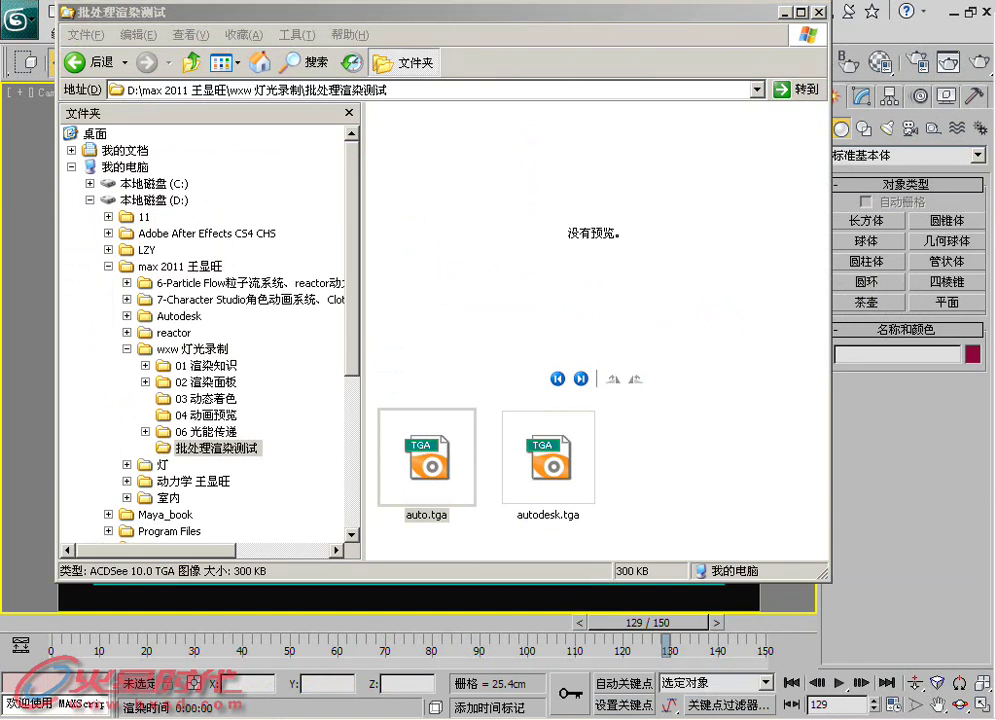
pyautogui.click(681, 478)
pyautogui.click(548, 457)
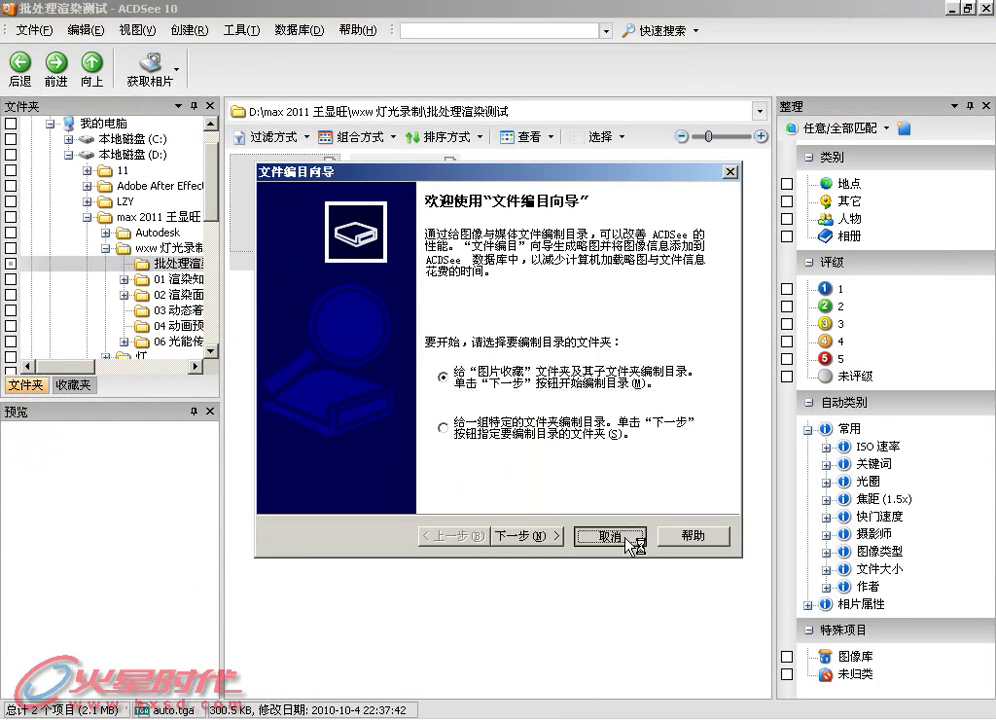
# Dismiss ACDSee's catalog wizard and quick-start guide, then preview the auto.tga and autodesk.tga renders
pyautogui.click(614, 538)
pyautogui.click(836, 100)
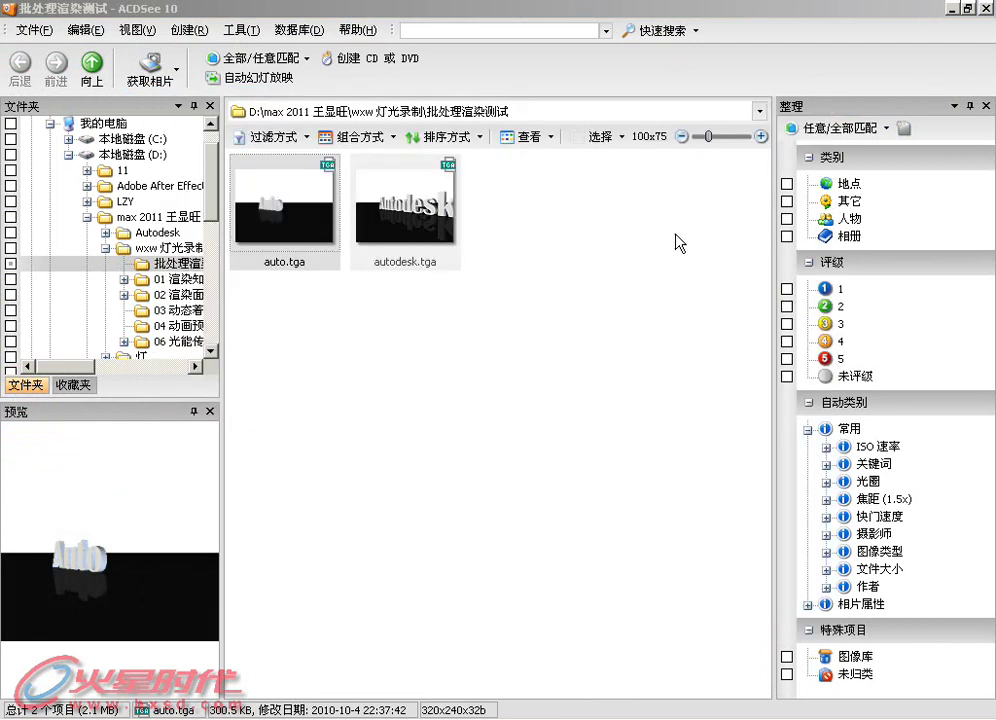
pyautogui.click(335, 222)
pyautogui.click(455, 210)
pyautogui.click(272, 218)
# Compare the 320×240 auto.tga with the 800×600 autodesk.tga, then close ACDSee and select both files
pyautogui.click(430, 210)
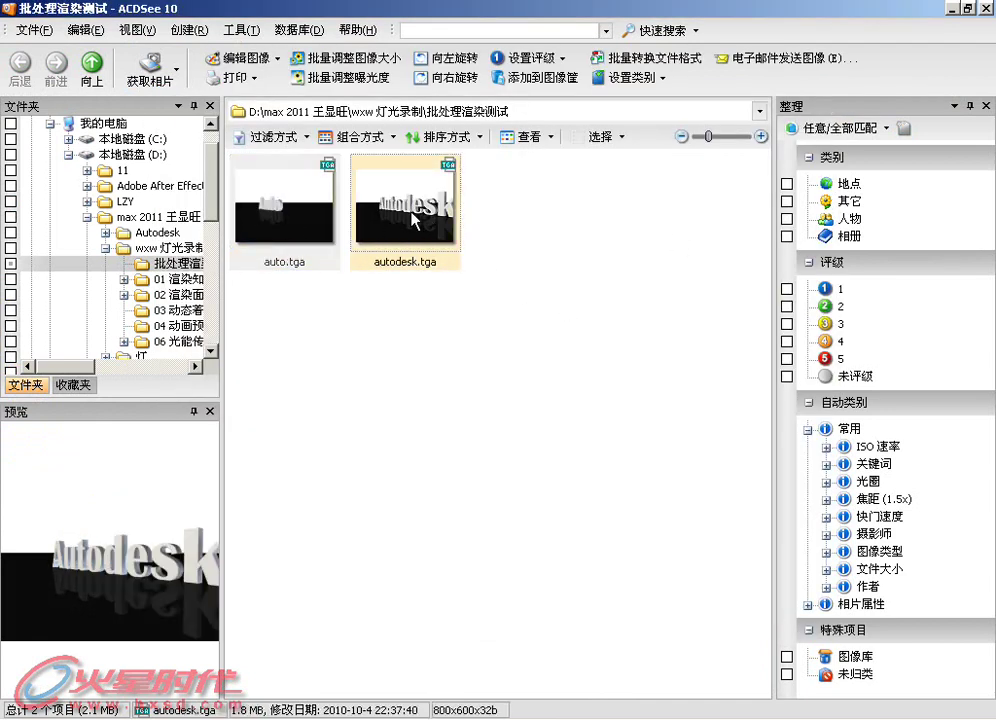
pyautogui.click(320, 220)
pyautogui.click(445, 213)
pyautogui.click(620, 322)
pyautogui.click(990, 10)
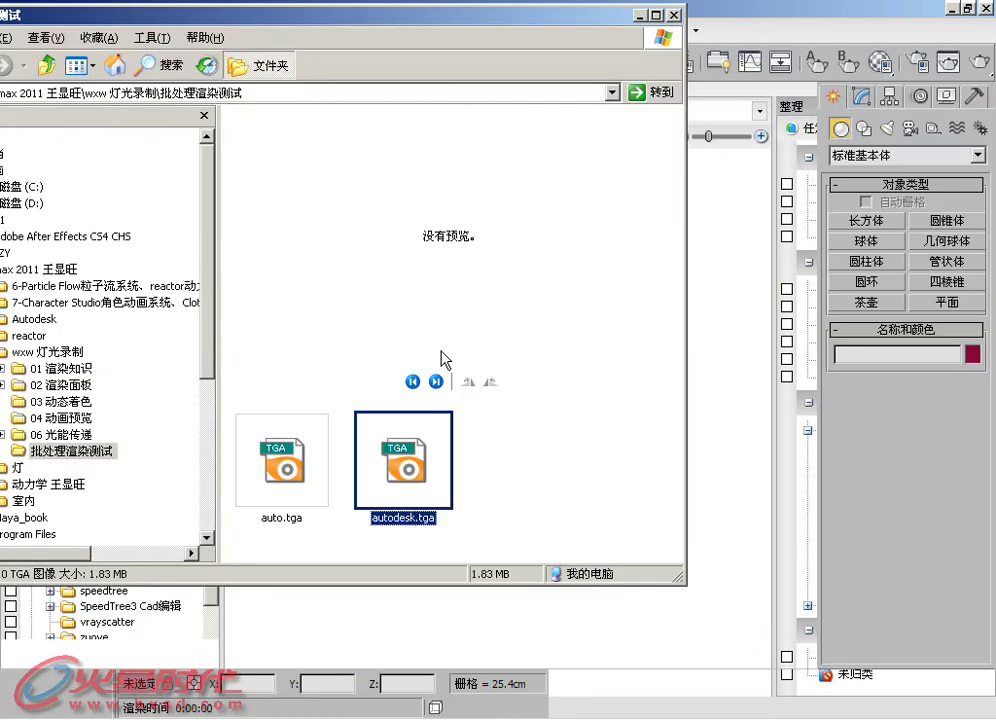
pyautogui.hotkey('ctrl', 'a')
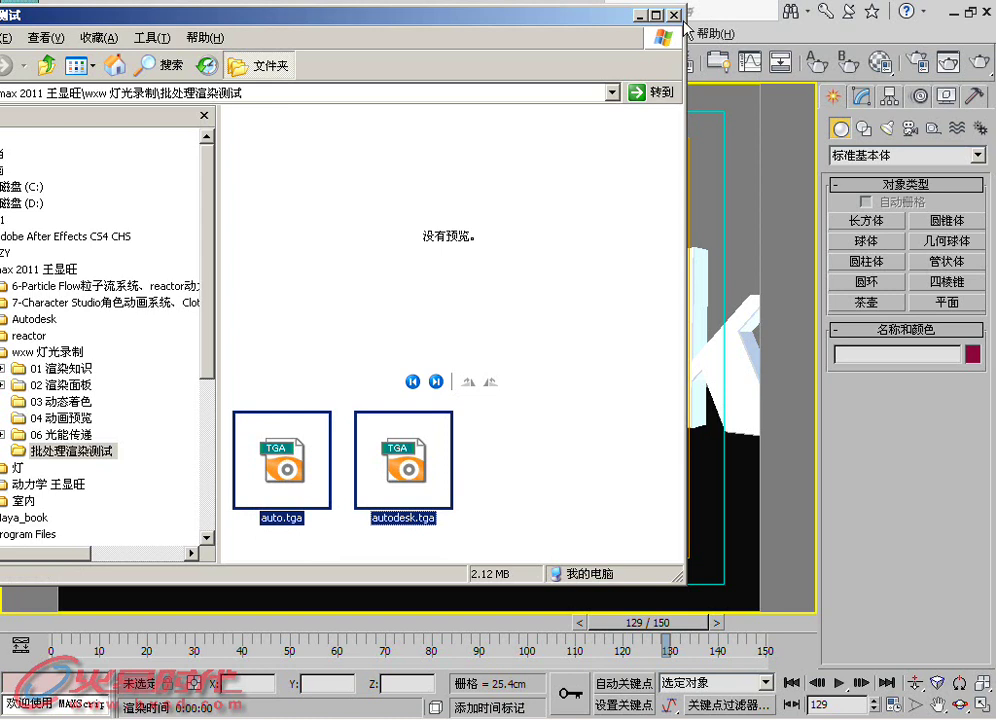
# Close the Explorer window and the Batch Render dialog, returning to the Camera002 view
pyautogui.click(675, 16)
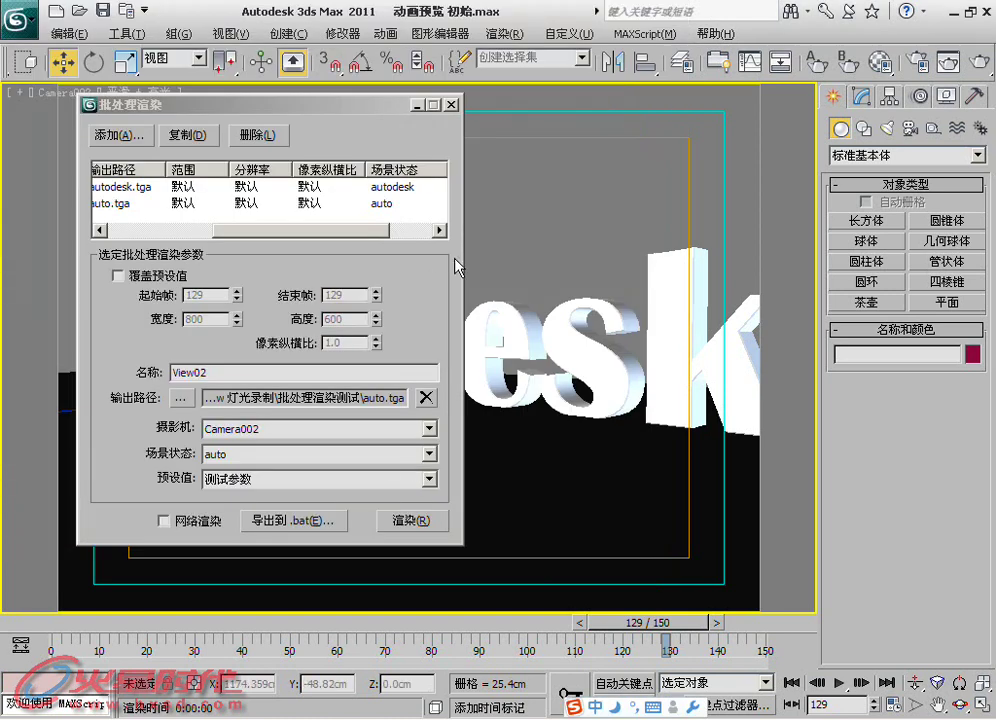
pyautogui.click(451, 104)
pyautogui.rightClick(554, 73)
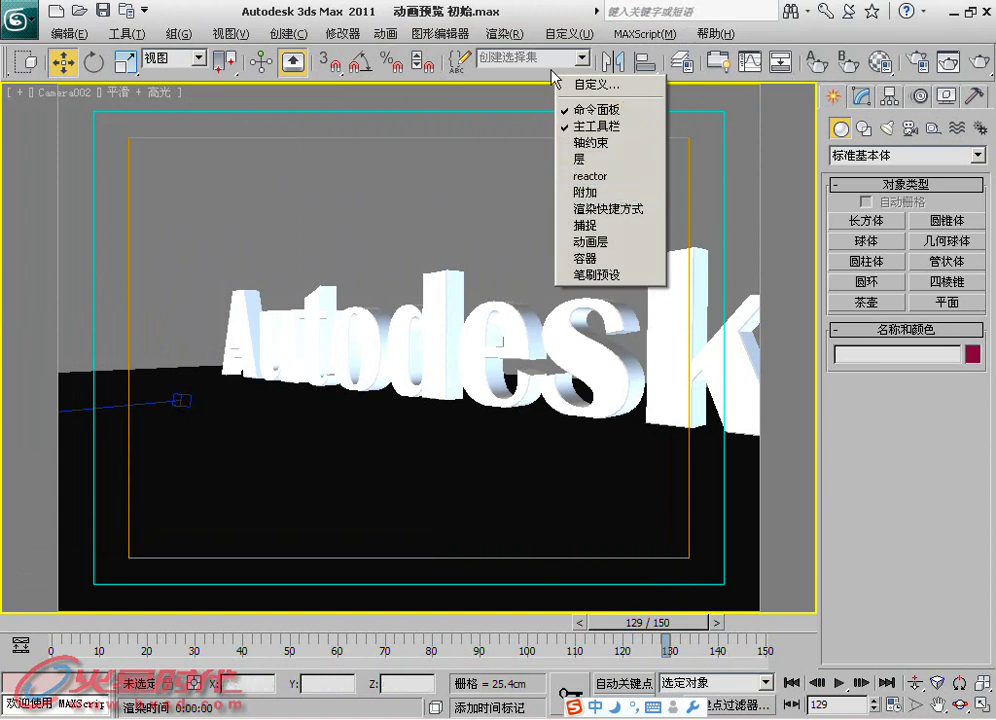
pyautogui.click(410, 62)
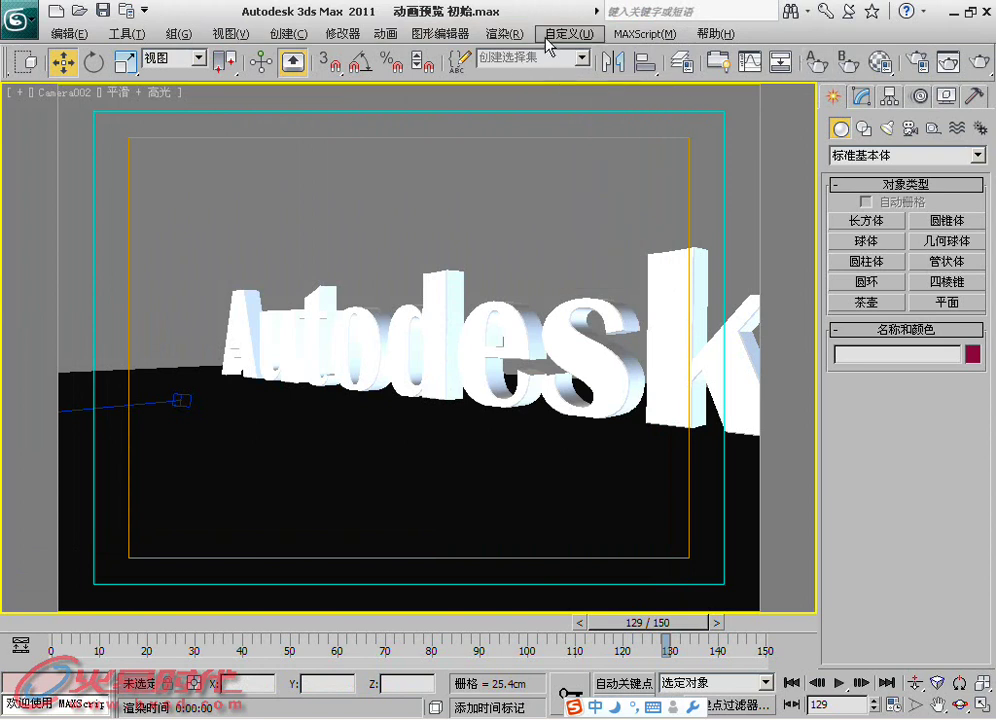
# Browse the Rendering menu and close it without choosing a command
pyautogui.click(503, 33)
pyautogui.rightClick(372, 220)
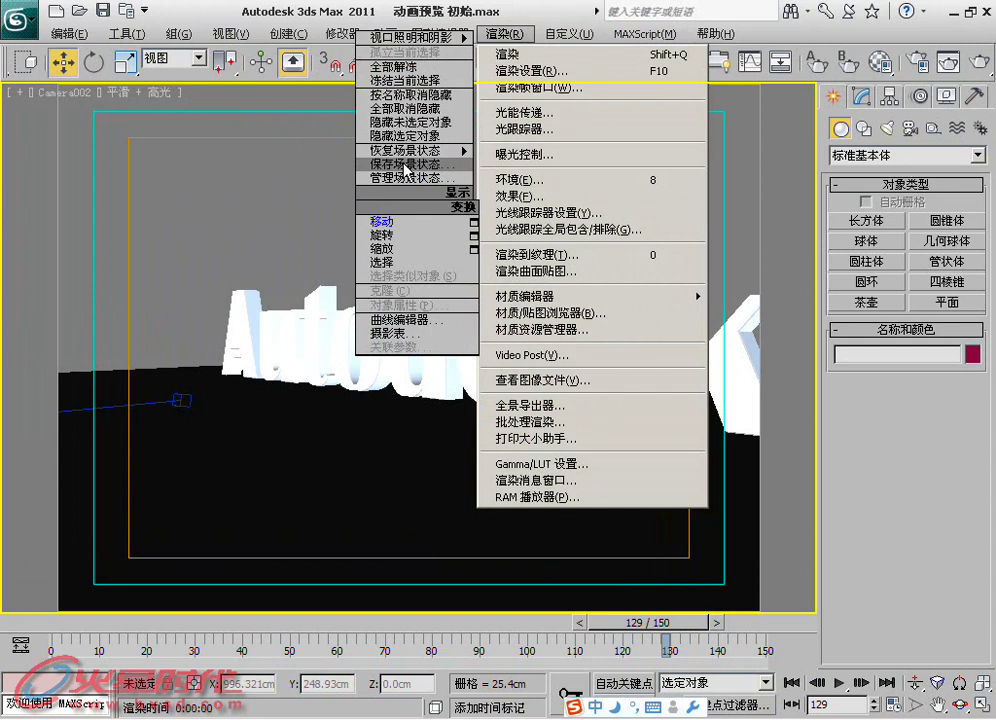
pyautogui.click(262, 189)
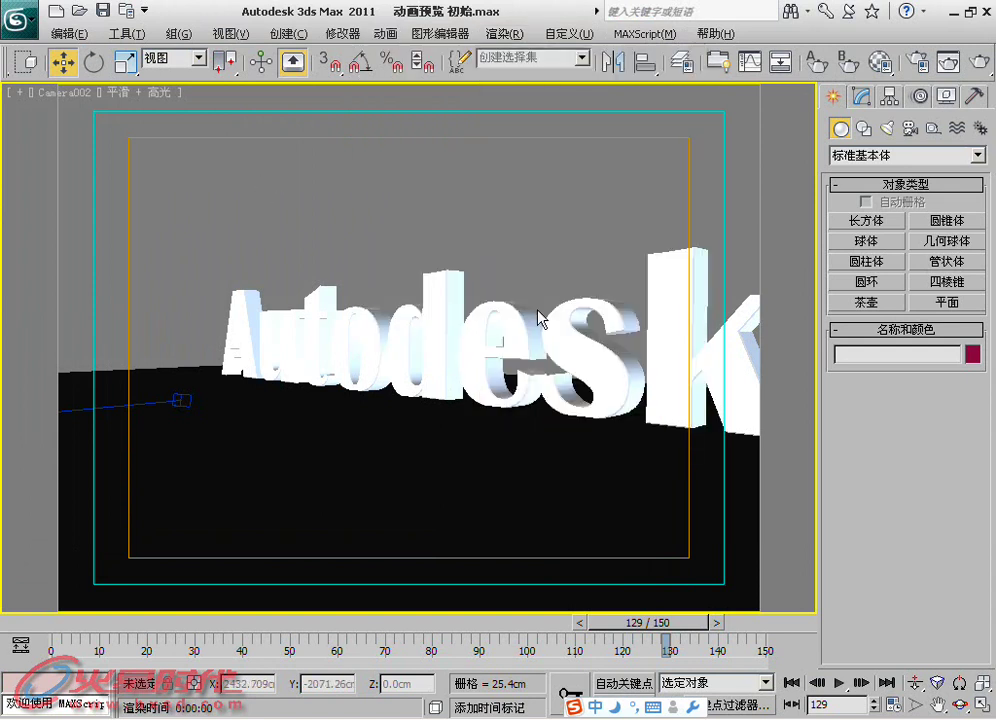
pyautogui.click(567, 33)
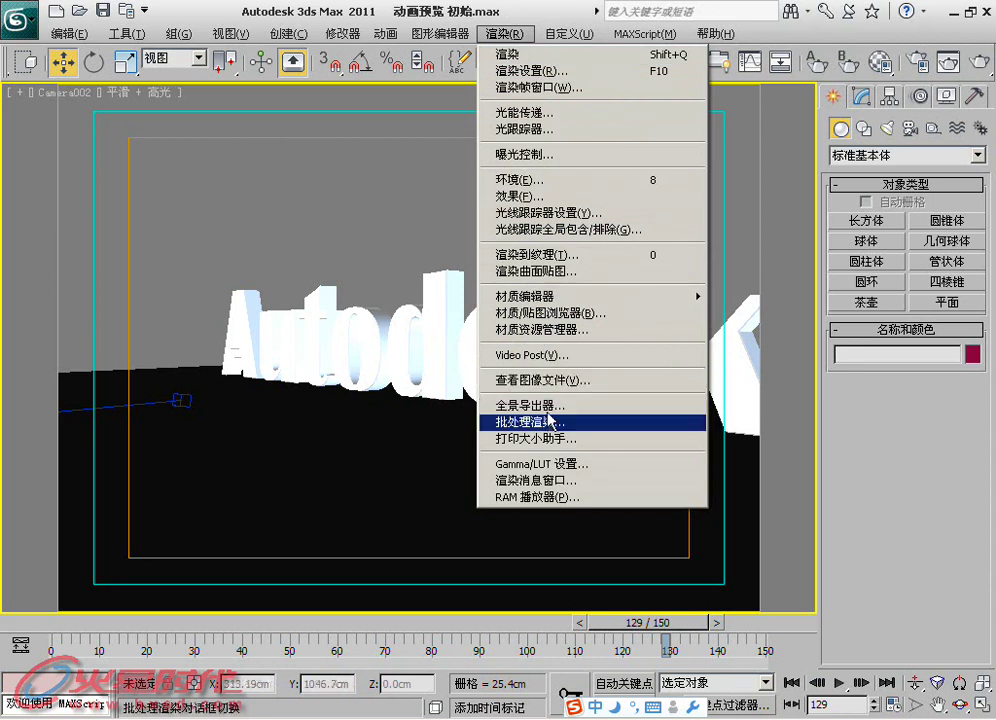
pyautogui.click(335, 247)
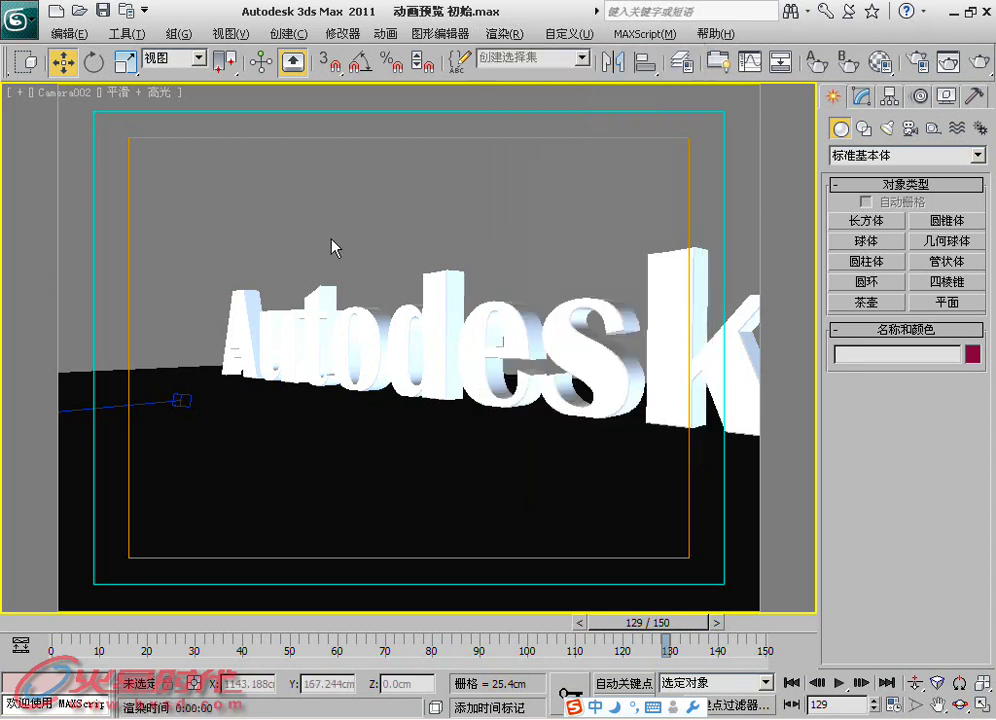